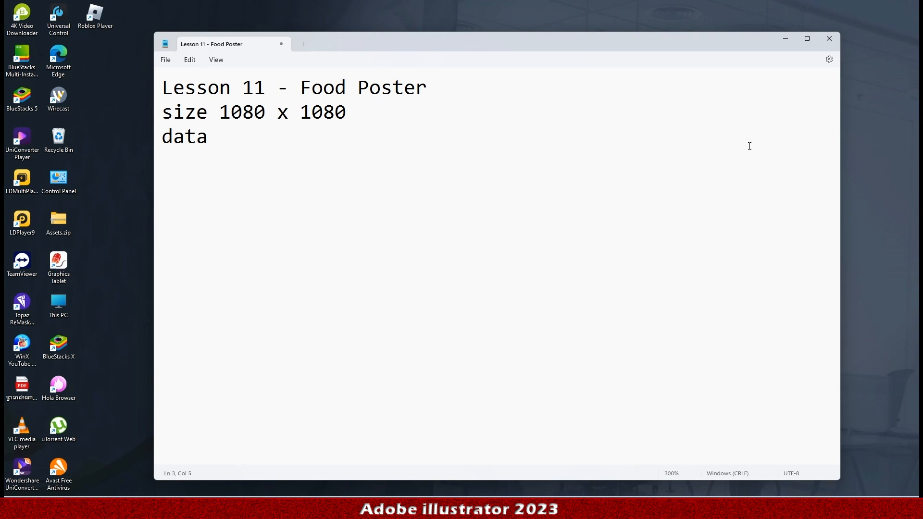
Switch from the lesson notes to the Adobe Illustrator home screen
click(543, 509)
click(470, 315)
drag(675, 287, 500, 332)
click(725, 77)
click(793, 37)
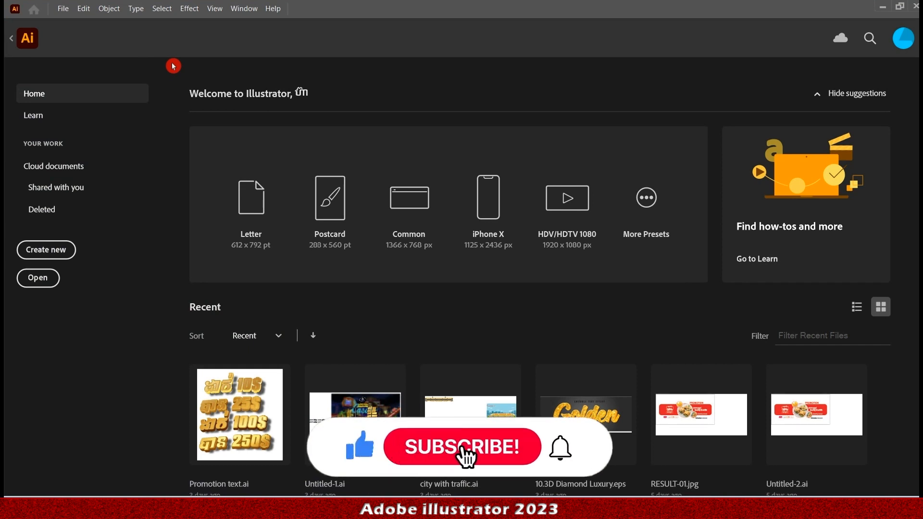
Create a new print document 1080 px wide by 1080 px high, with pixels as the unit
click(59, 251)
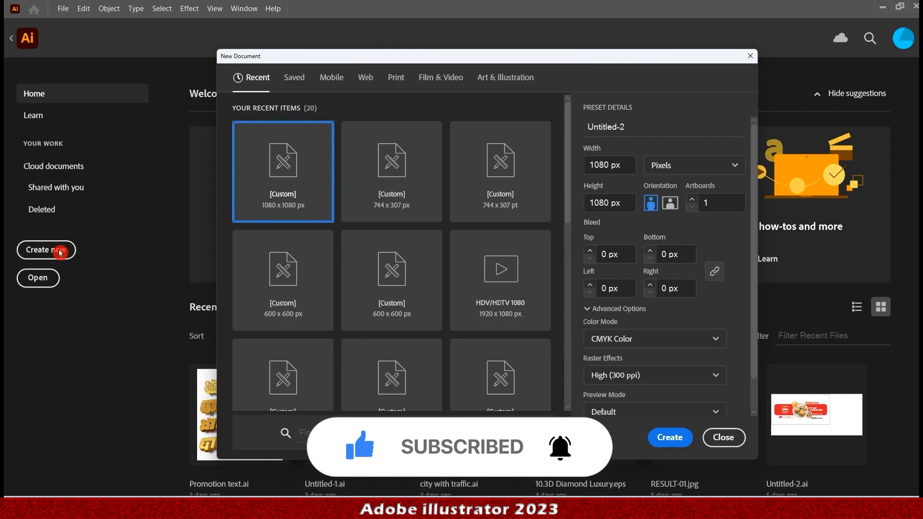
click(396, 81)
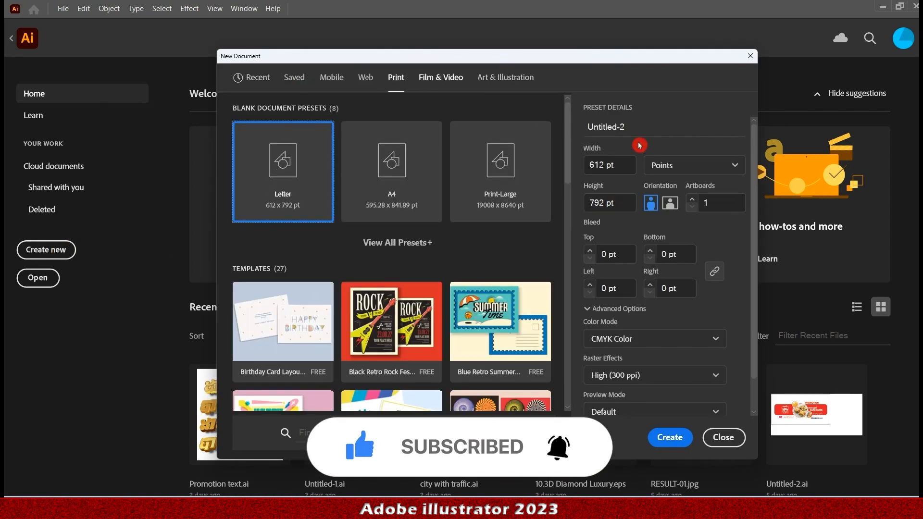
click(701, 173)
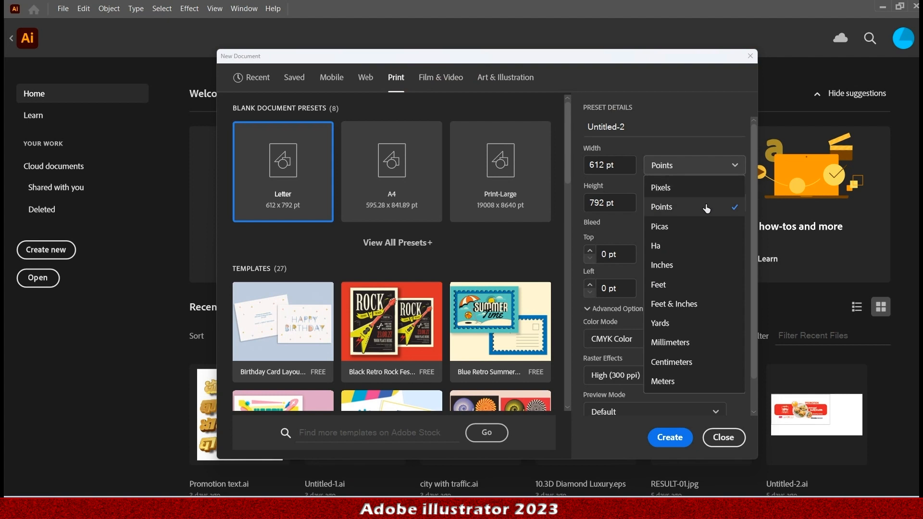
click(681, 187)
double_click(601, 166)
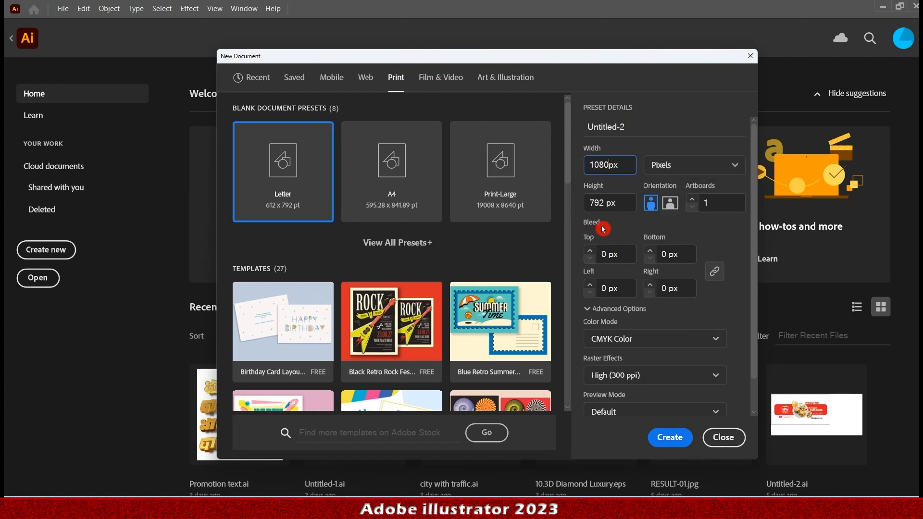
double_click(598, 202)
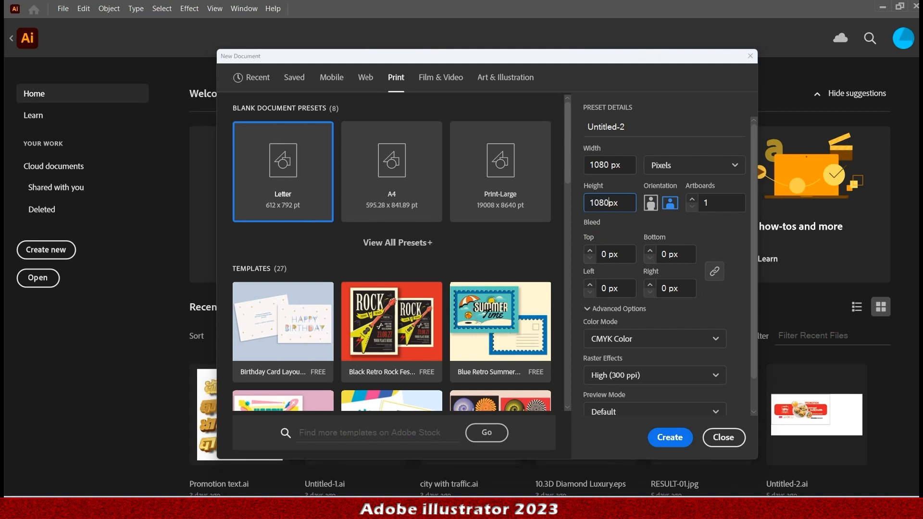
key(Return)
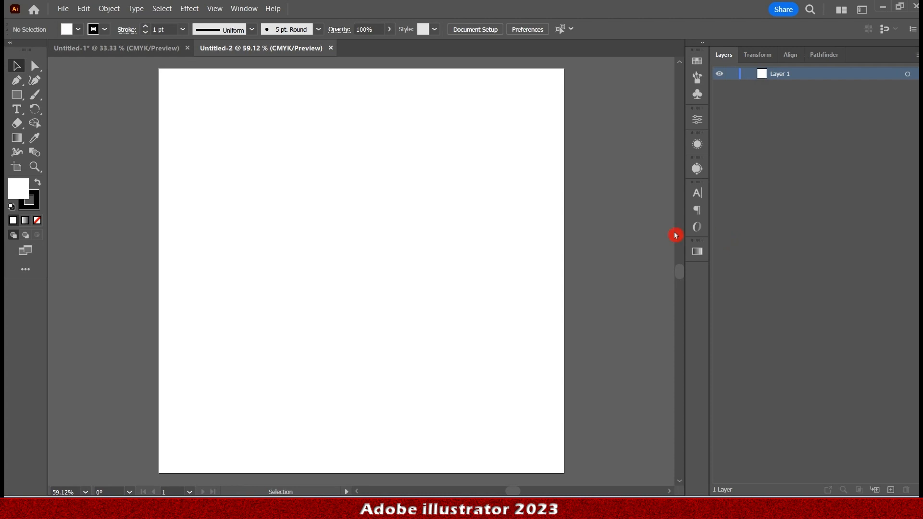
Draw a rectangle extending past all sides of the artboard and fill it with dark green
scroll(207, 303, down, 3)
drag(213, 170, 348, 170)
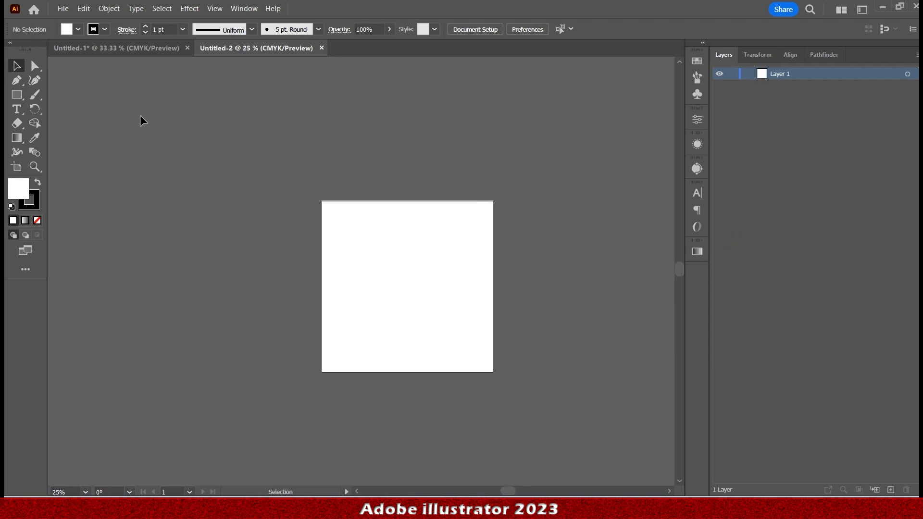
click(17, 94)
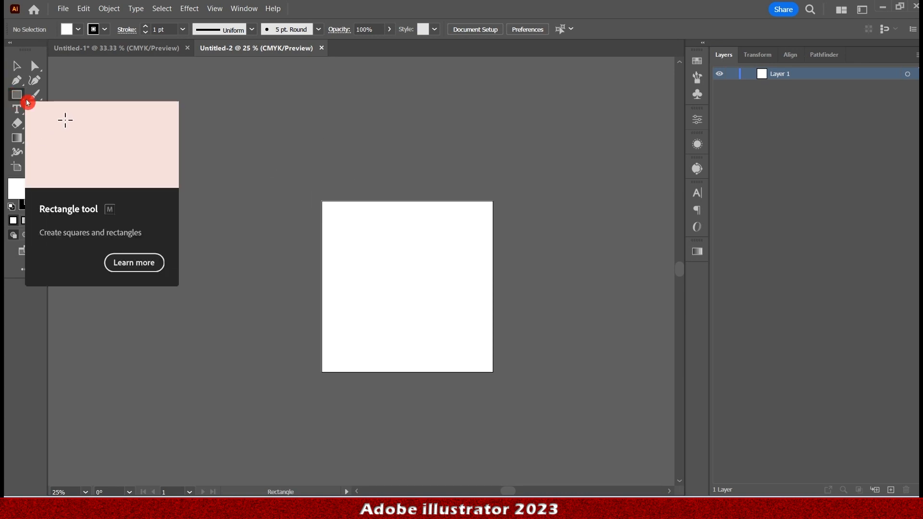
mouse_move(280, 177)
mouse_down()
mouse_move(570, 385)
mouse_move(546, 412)
mouse_move(537, 408)
mouse_up()
click(78, 29)
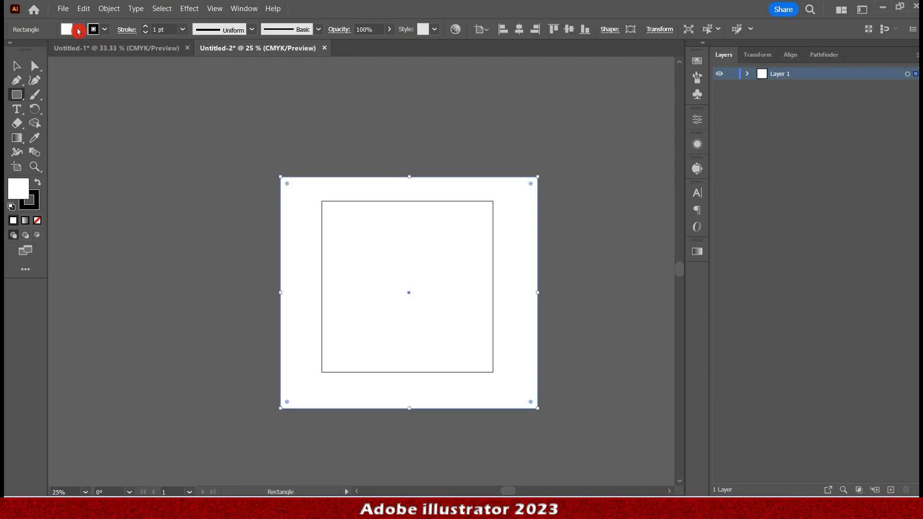
click(69, 68)
click(79, 35)
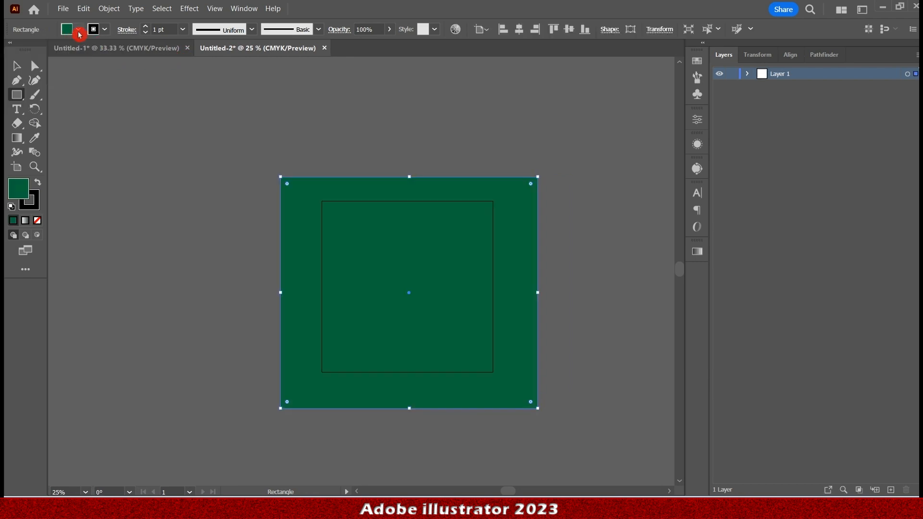
Turn the green rectangle into a lower-right triangle by moving its top-left anchor point to the rectangle's center
click(33, 70)
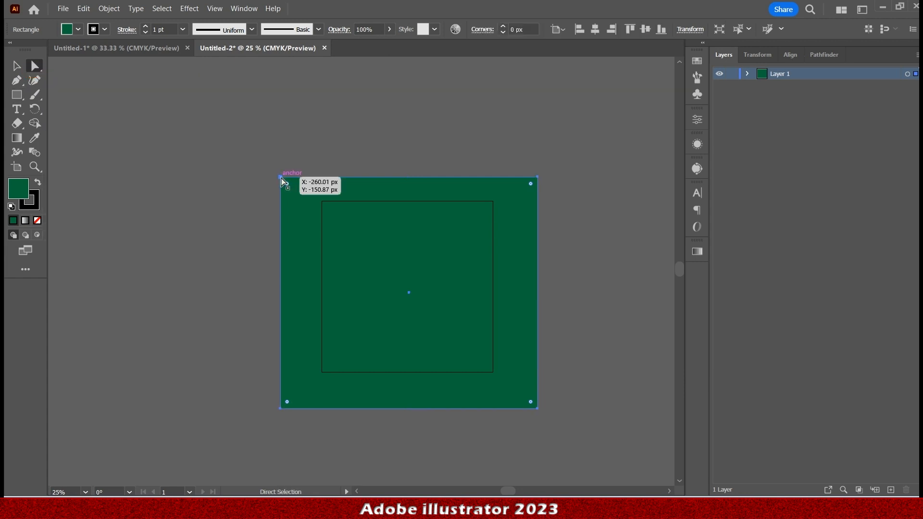
click(281, 178)
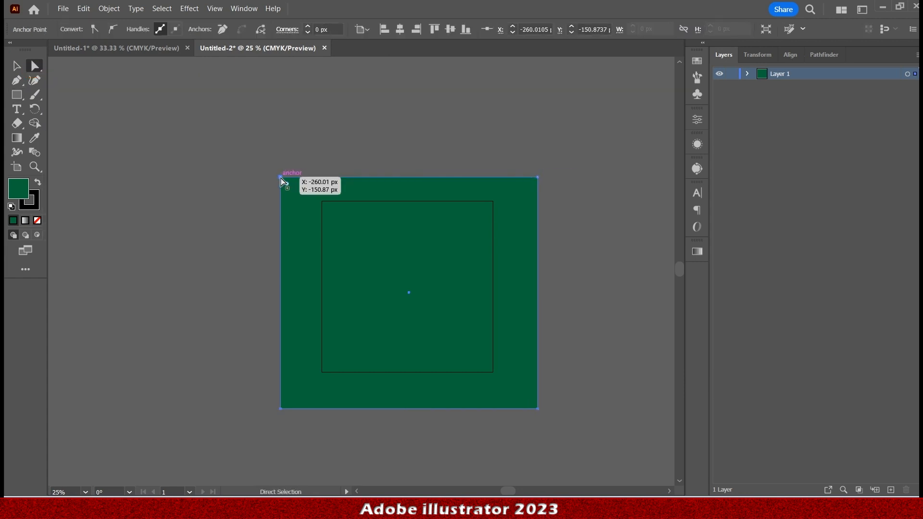
drag(281, 178, 409, 295)
click(23, 74)
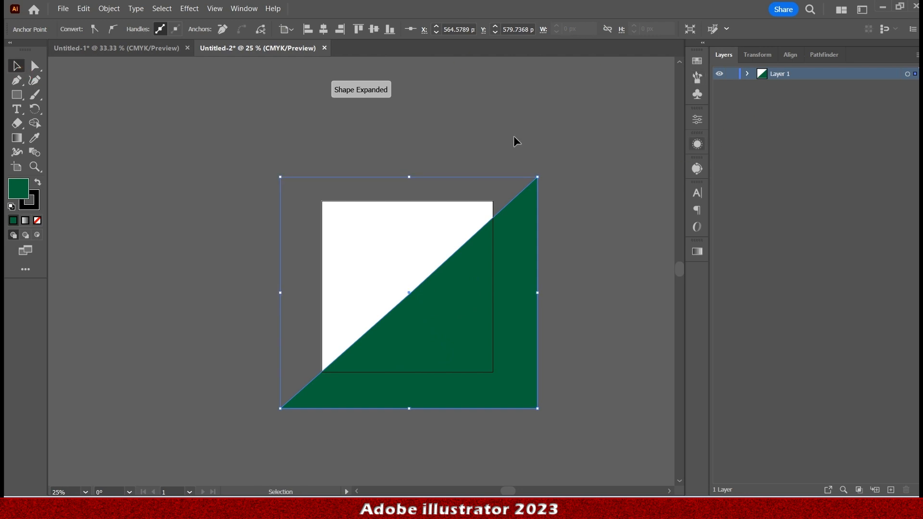
click(668, 98)
Draw a larger rectangle covering the green triangle and the whole artboard, and fill it with dark brown
click(17, 95)
mouse_move(256, 170)
mouse_down()
mouse_move(465, 264)
mouse_move(591, 399)
mouse_move(575, 413)
mouse_up()
click(78, 29)
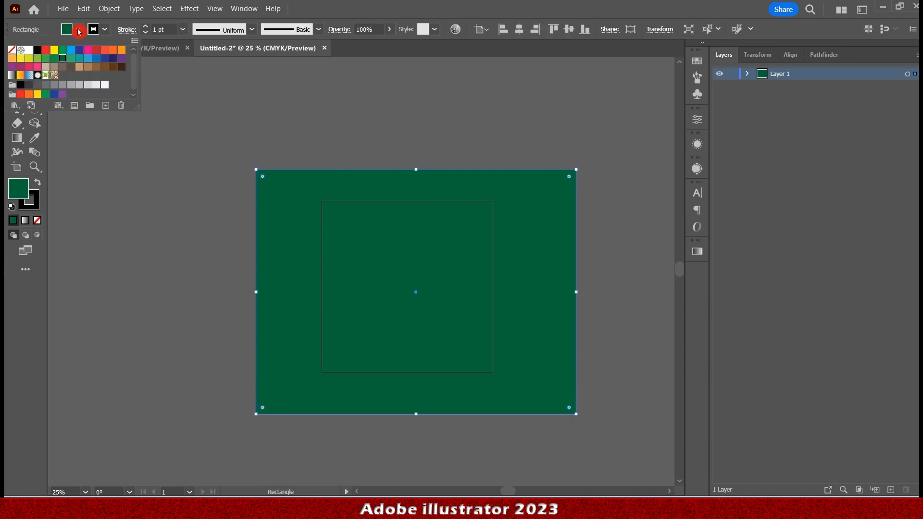
click(123, 68)
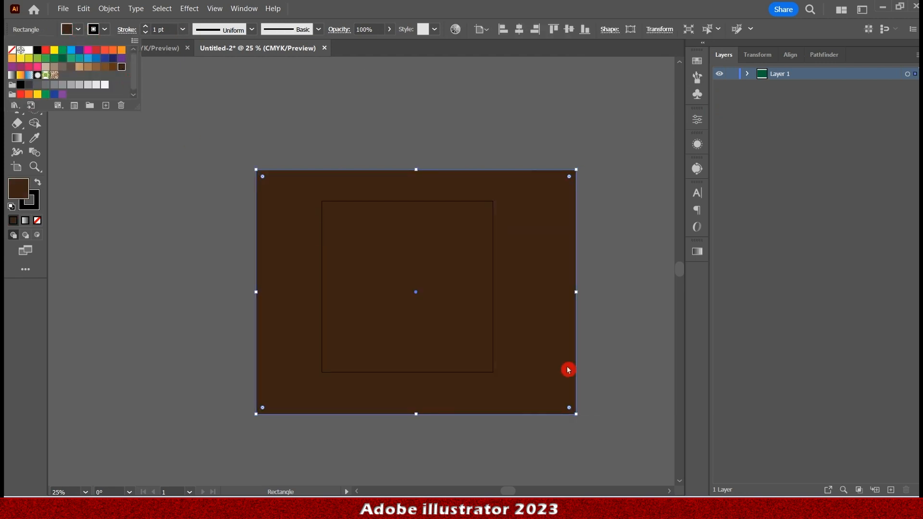
click(467, 266)
Send the brown rectangle behind the green triangle and deselect it
right_click(468, 265)
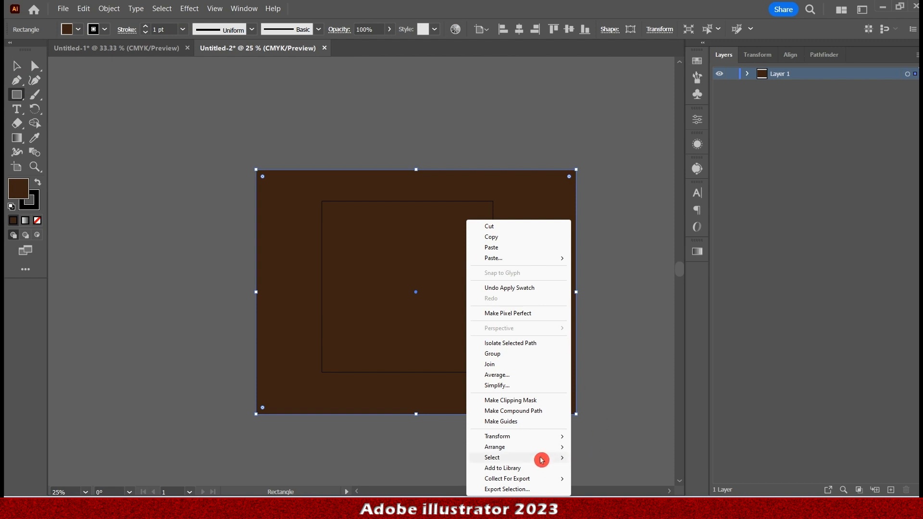
mouse_move(540, 446)
click(634, 487)
click(16, 65)
click(308, 75)
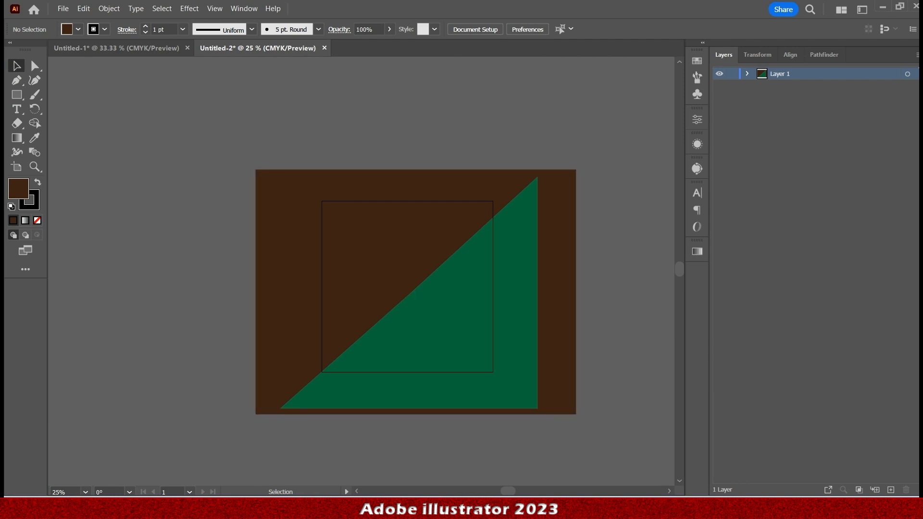
Save the document on the computer as Food Poster.ai in Video Post in YT > 2- Adobe Illustrator > Lesson 11 Food Poster, with default Illustrator options
click(61, 7)
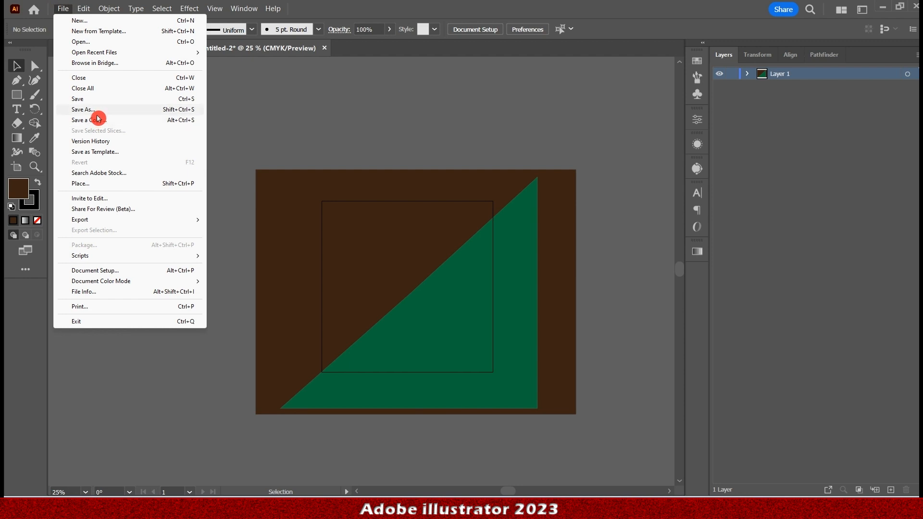
click(97, 114)
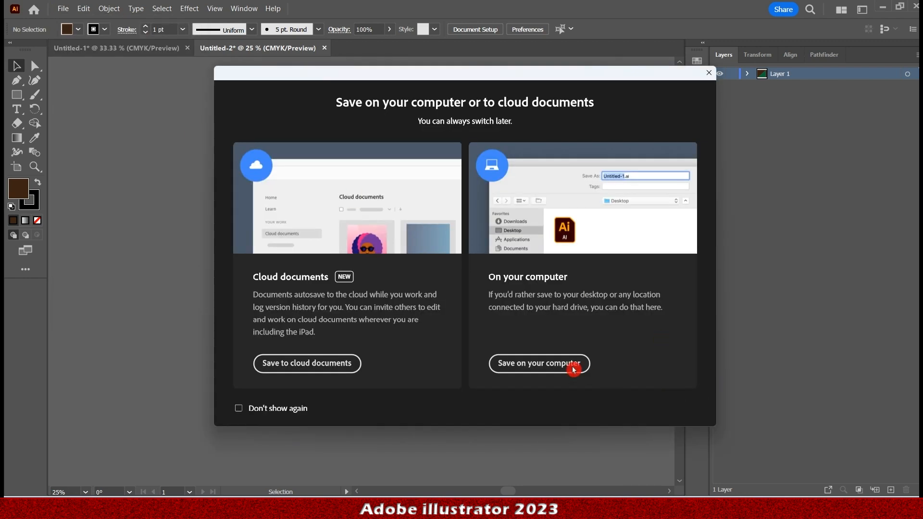
click(573, 369)
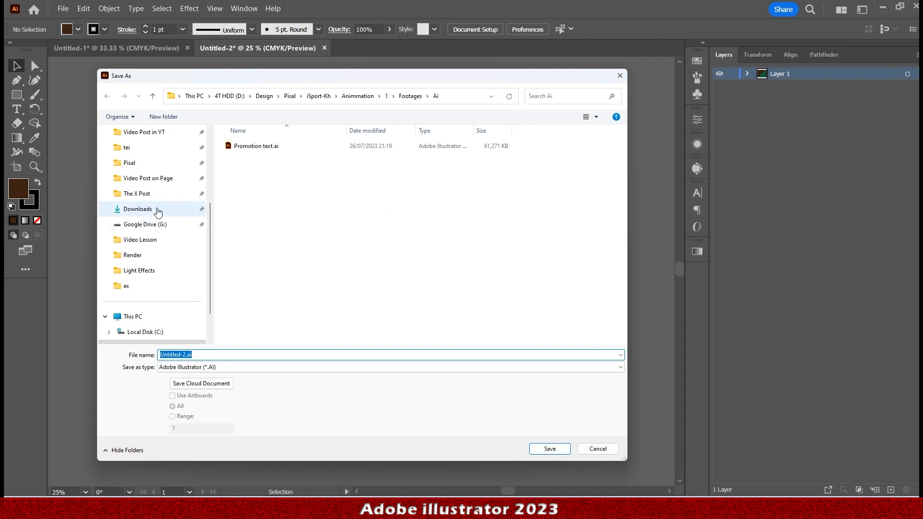
scroll(158, 215, up, 1)
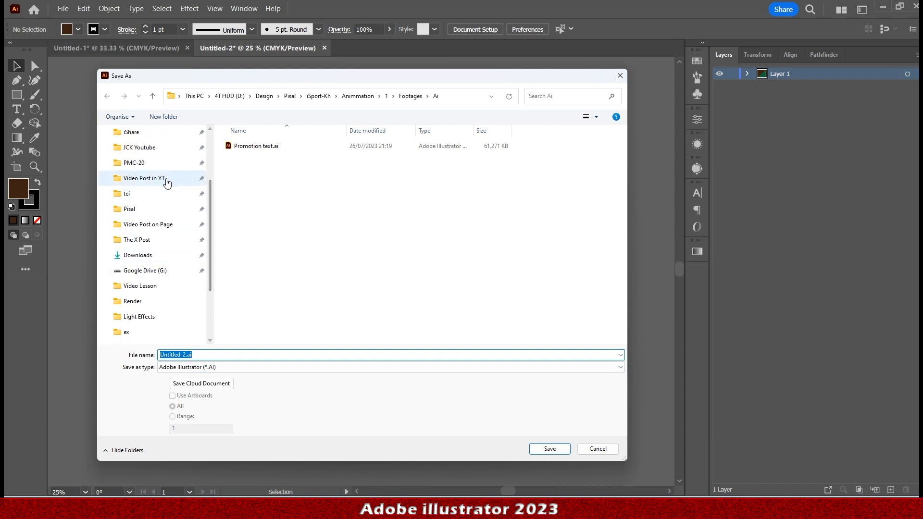
click(174, 185)
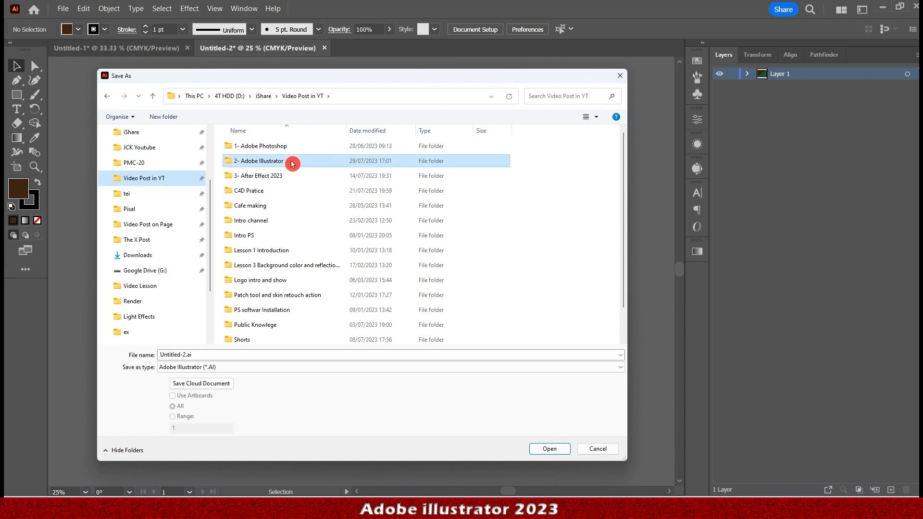
double_click(292, 161)
double_click(305, 295)
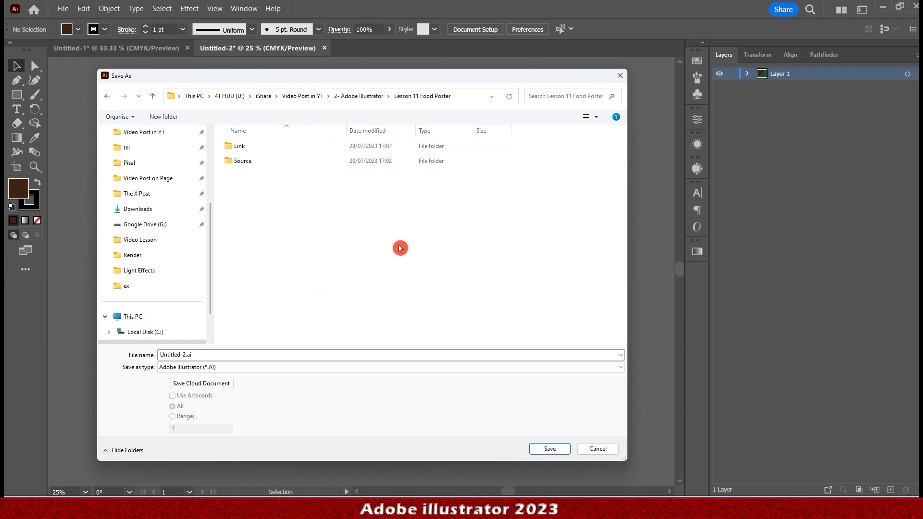
click(181, 354)
click(181, 355)
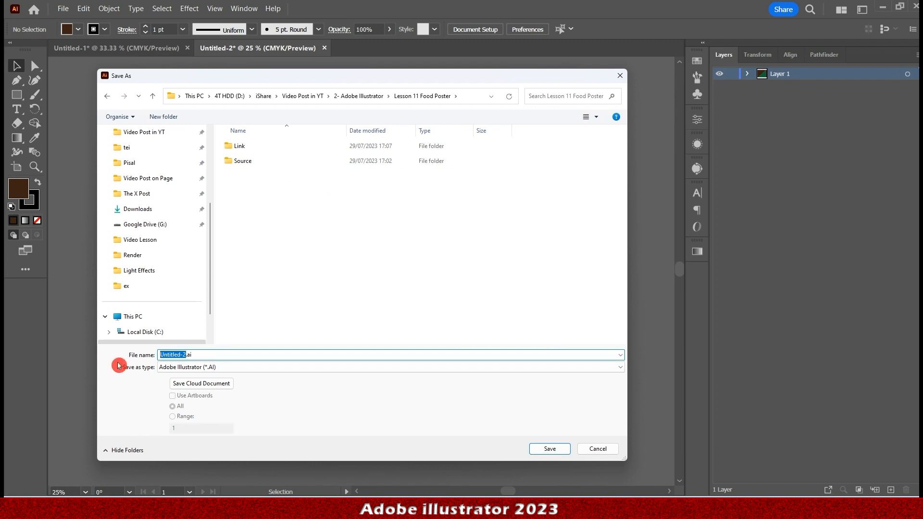
text(Food Poster)
key(Return)
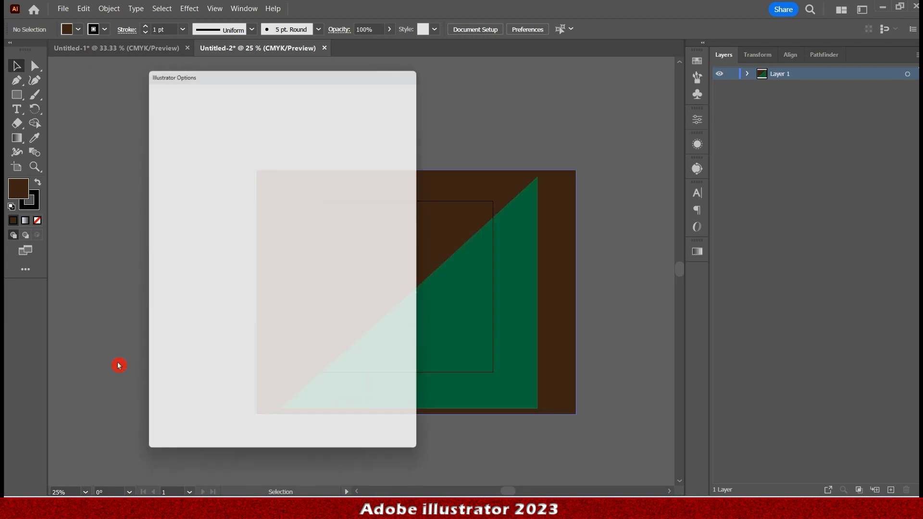
click(330, 434)
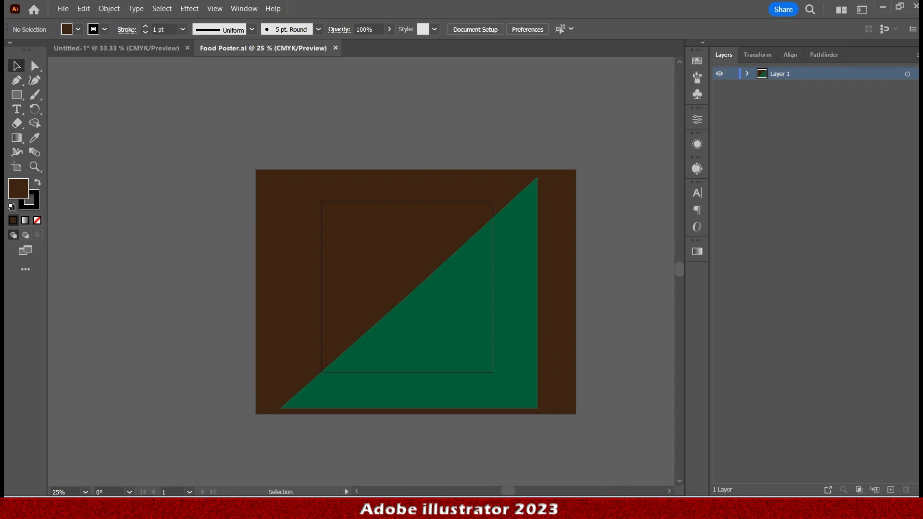
Place Logo.ai from the lesson's Source folder onto the poster as a linked file
key(alt+Tab)
drag(498, 165, 370, 233)
click(724, 68)
Position the logo centered horizontally near the artboard's upper edge, at X 540 px and Y about 177 px, and deselect it
drag(464, 227, 417, 231)
drag(360, 232, 387, 232)
drag(459, 227, 474, 229)
drag(408, 235, 399, 235)
drag(464, 226, 407, 234)
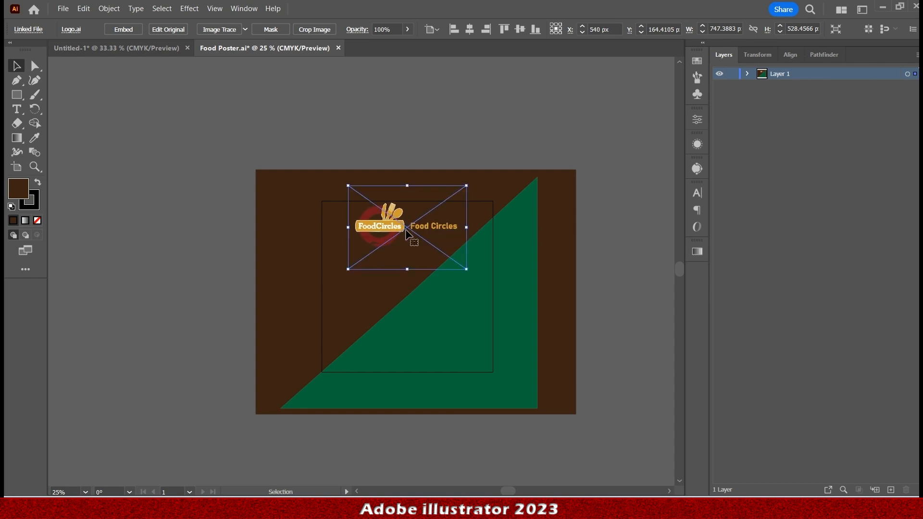
key(shift+Down)
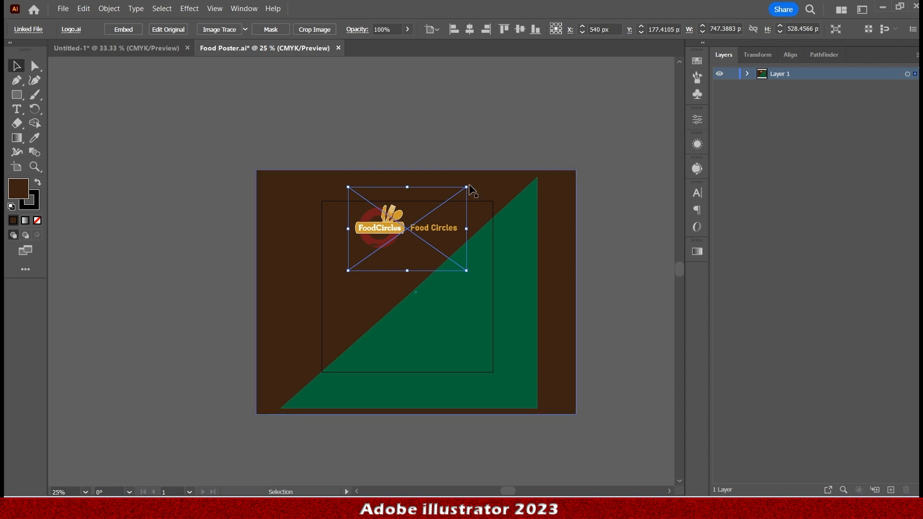
click(491, 148)
Preview the Pngtree healthy food PNG in the Source folder and return to the Lesson 11 Food Poster folder
scroll(440, 272, up, 3)
scroll(284, 222, down, 2)
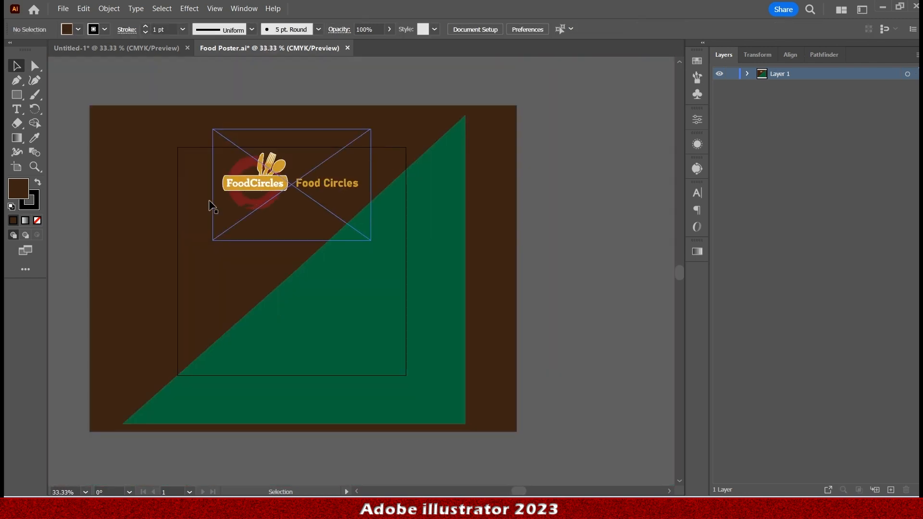
drag(352, 82, 922, 102)
click(470, 509)
click(549, 318)
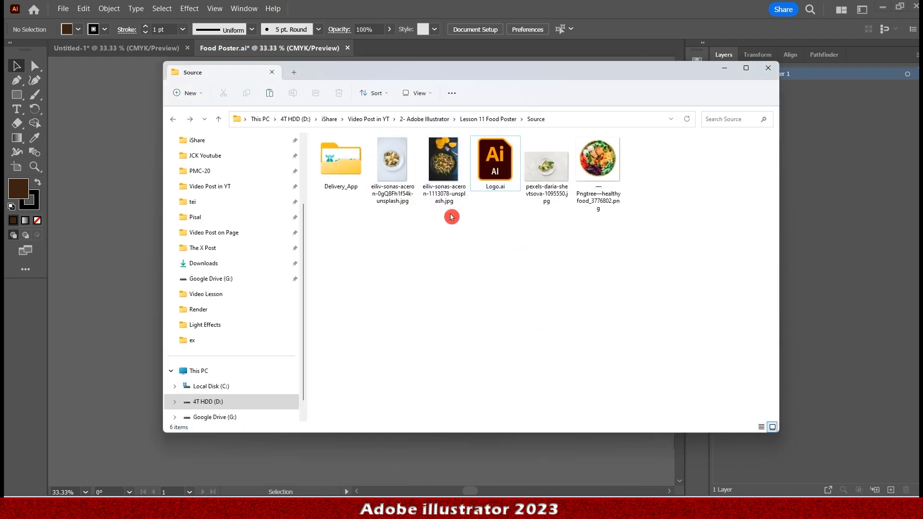
click(615, 214)
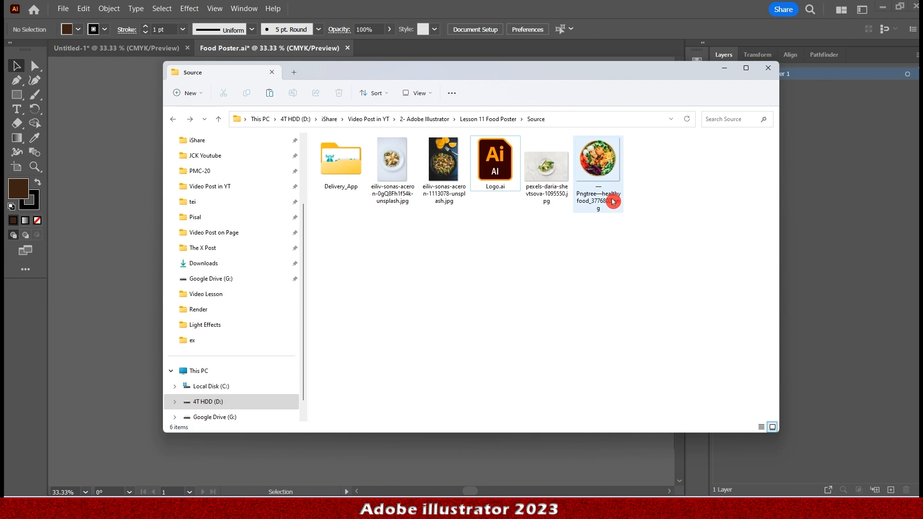
double_click(599, 169)
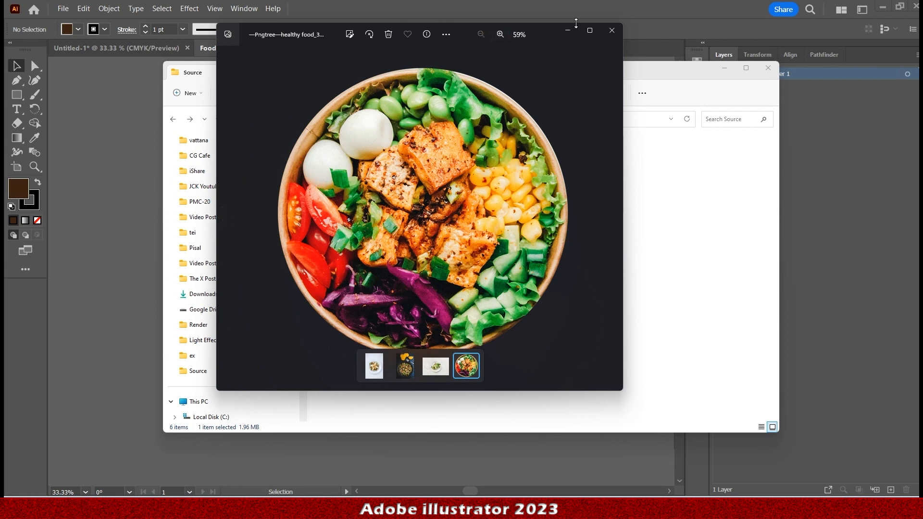
click(612, 30)
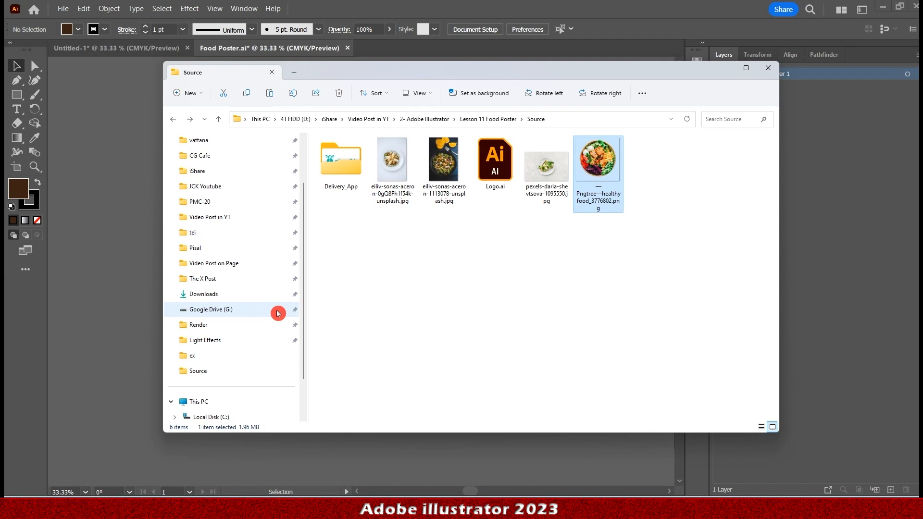
click(173, 119)
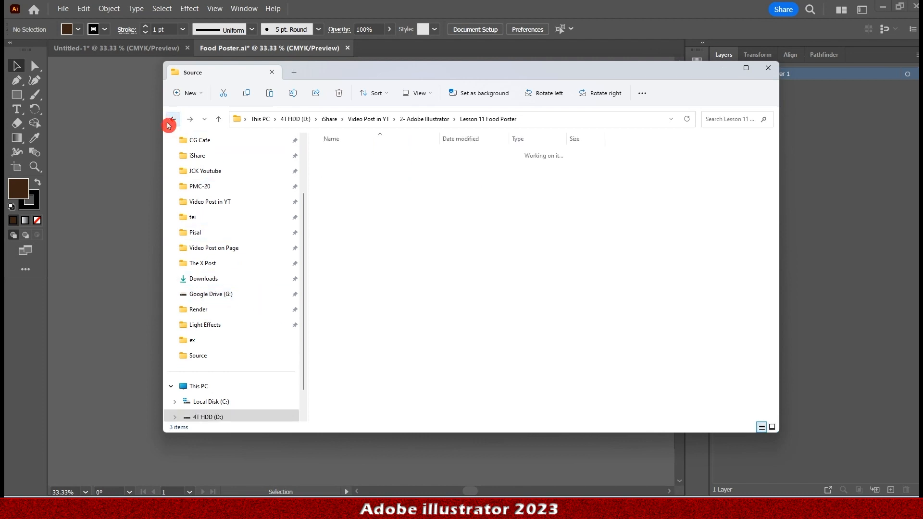
Place the Unsplash food plate PSD from the lesson's Link folder as a linked file and shrink it over the poster
double_click(356, 154)
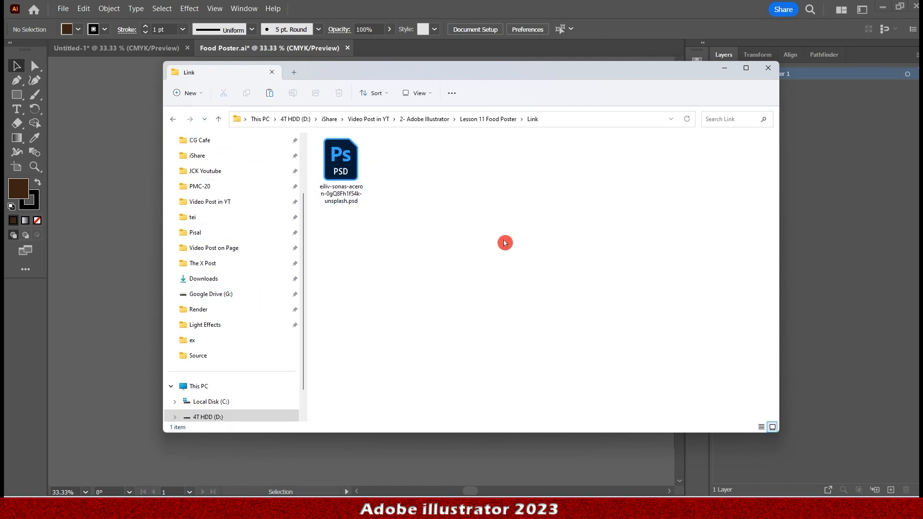
click(359, 175)
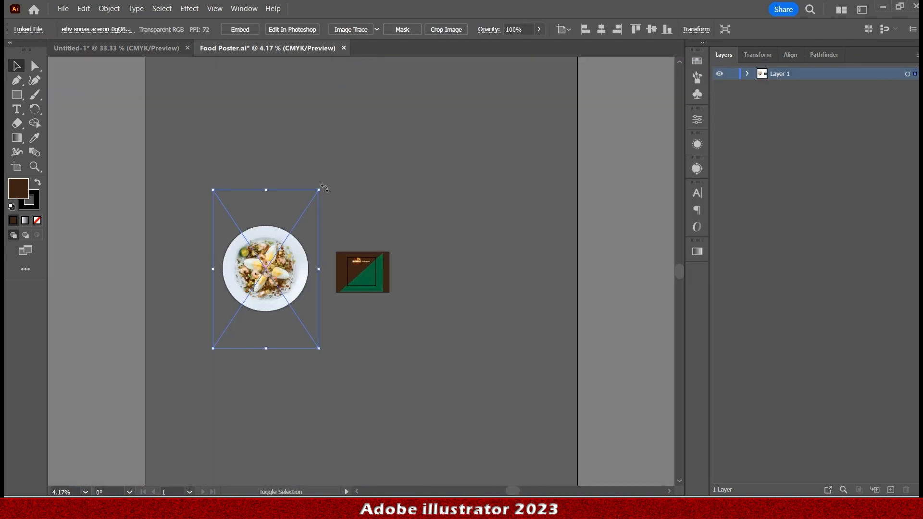
drag(324, 189, 367, 276)
scroll(364, 276, up, 7)
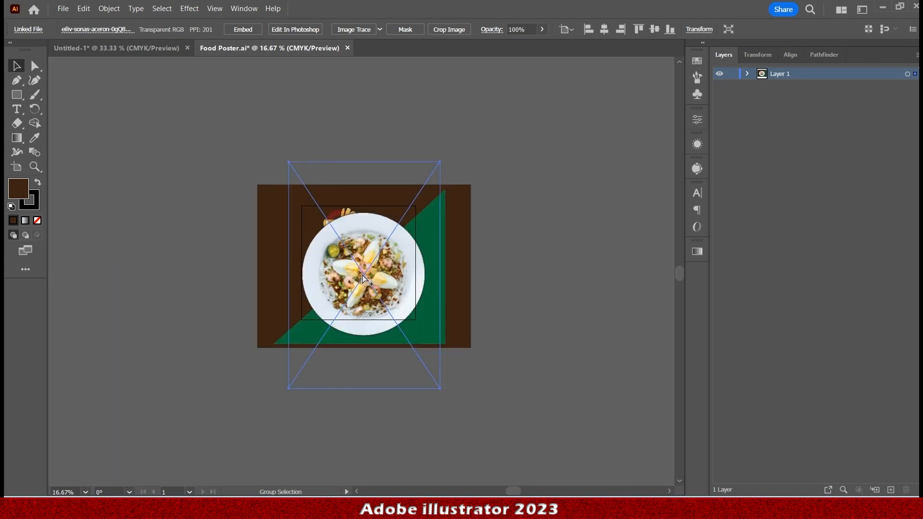
scroll(418, 344, down, 2)
Scale the plate image down further and position it below the logo in the middle of the artboard
drag(507, 478, 418, 339)
drag(386, 258, 413, 304)
drag(457, 399, 407, 345)
drag(376, 287, 395, 318)
drag(443, 389, 430, 362)
drag(405, 306, 407, 315)
key(ctrl+plus)
key(ctrl+plus)
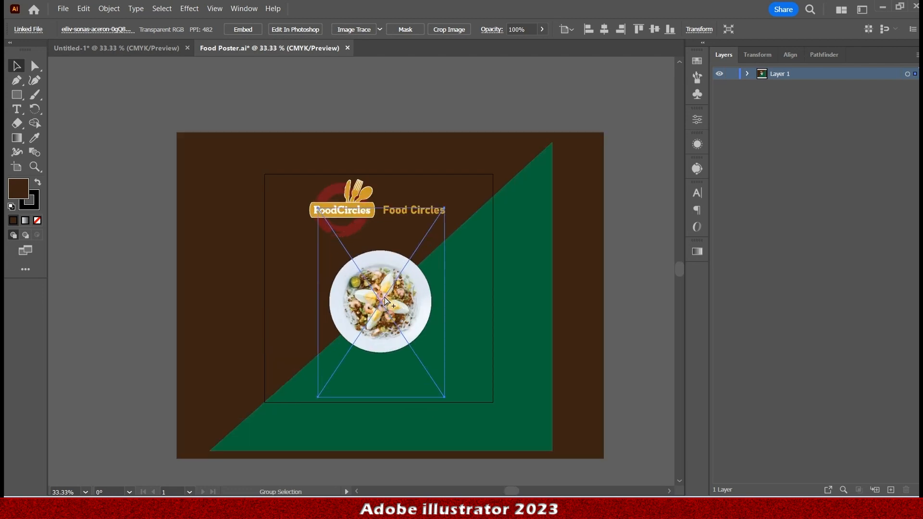
Enlarge the plate image slightly and align it to the artboard's horizontal and vertical centers
key(v)
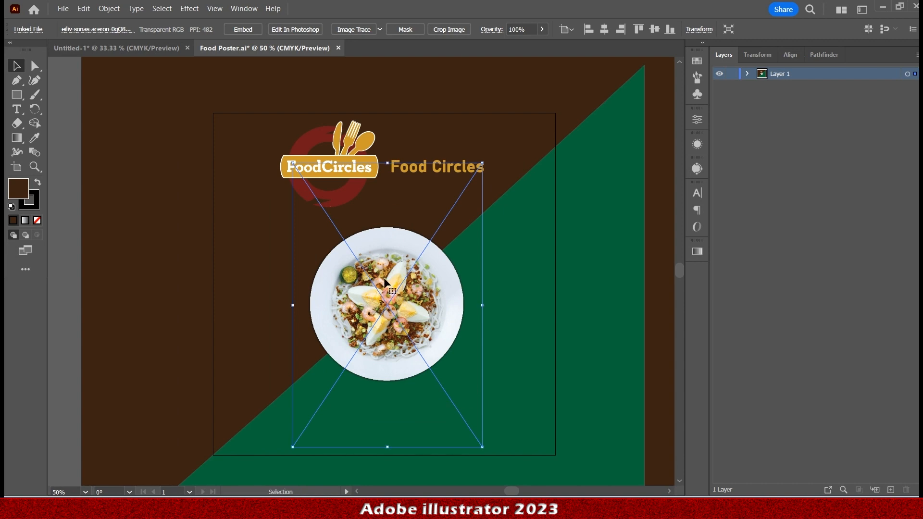
drag(383, 277, 383, 284)
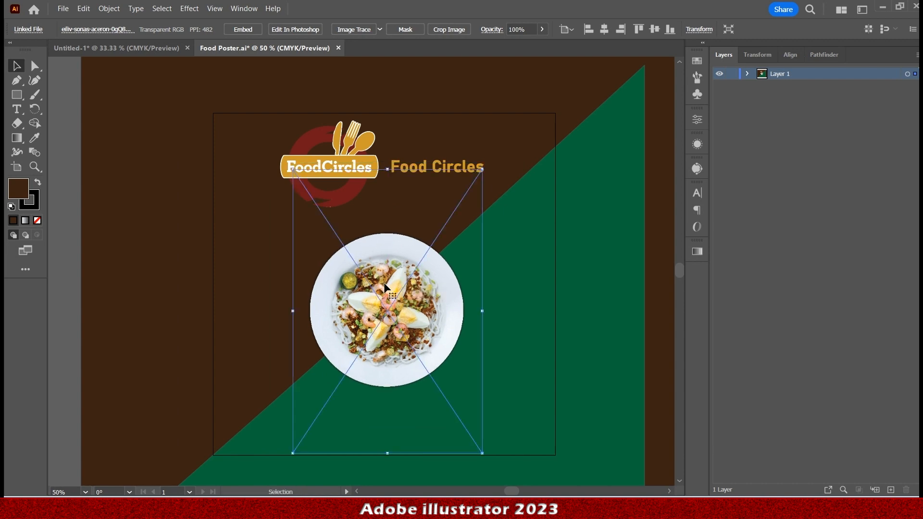
click(483, 311)
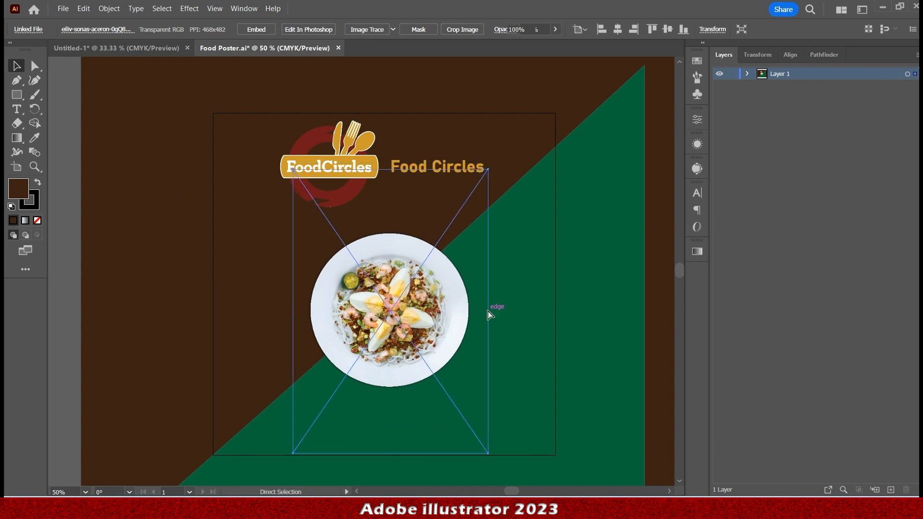
drag(484, 312, 491, 312)
click(604, 29)
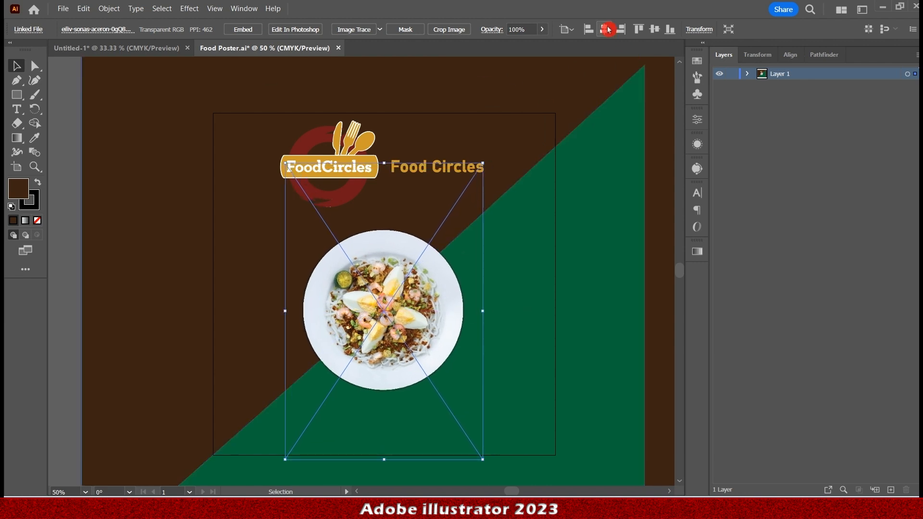
click(654, 29)
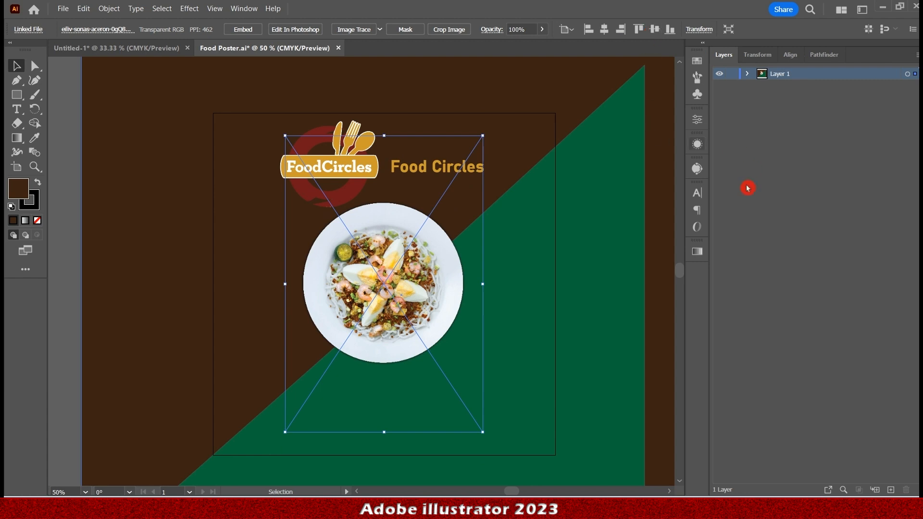
Move the plate image straight down below the logo to Y about 602 px and deselect it
click(655, 173)
key(ctrl+minus)
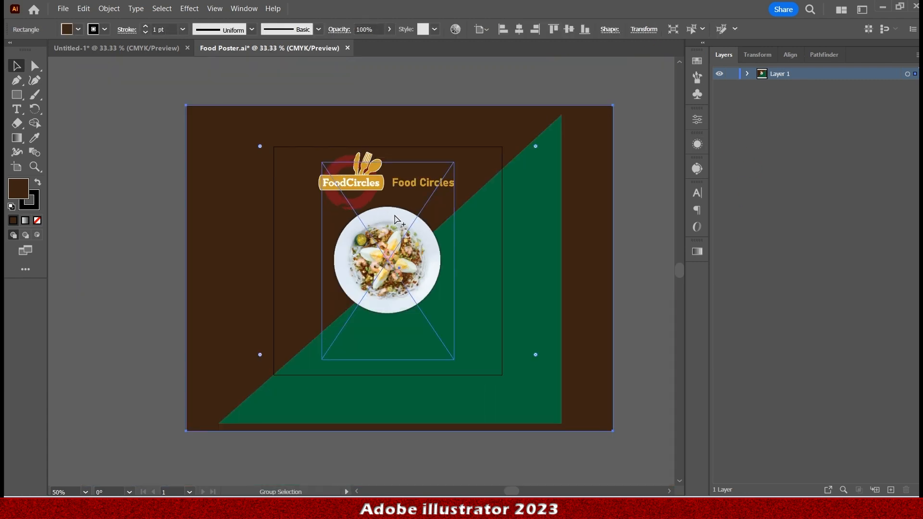
click(381, 246)
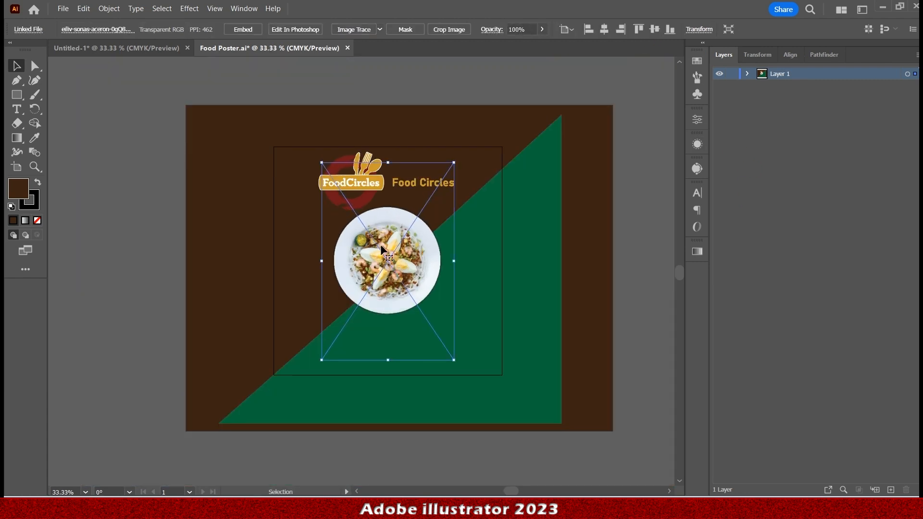
key(shift+Down)
key(shift+Down)
key(shift+Down)
key(shift+Down)
key(shift+Down)
key(shift+Down)
key(shift+Down)
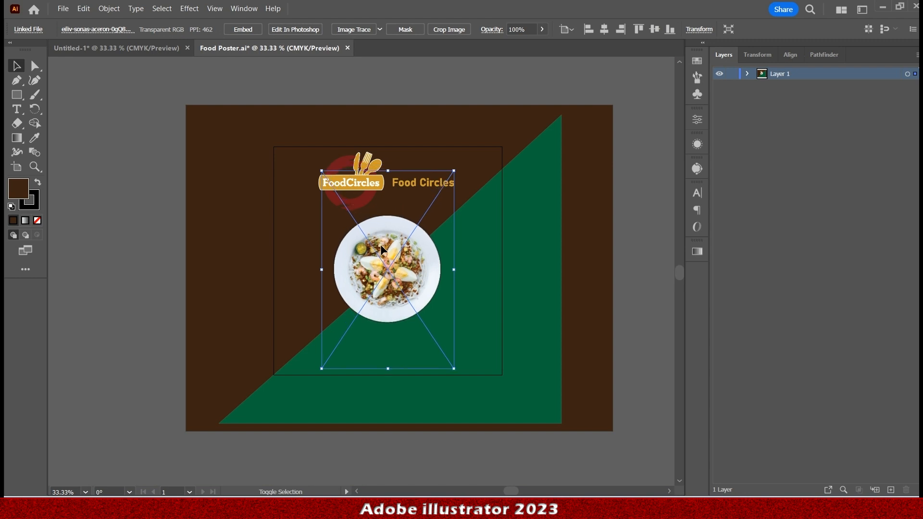
key(shift+Down)
click(118, 219)
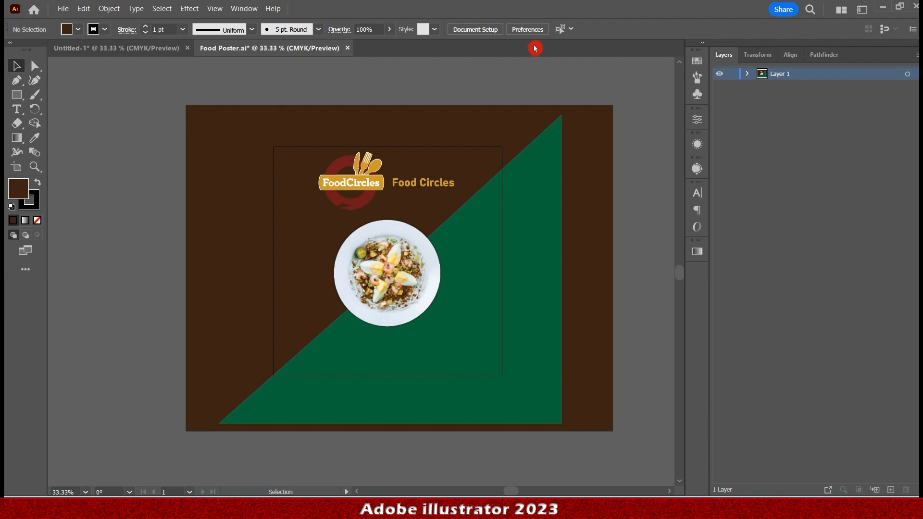
Set up the Ellipse tool with no fill and a white 3 pt stroke
click(12, 94)
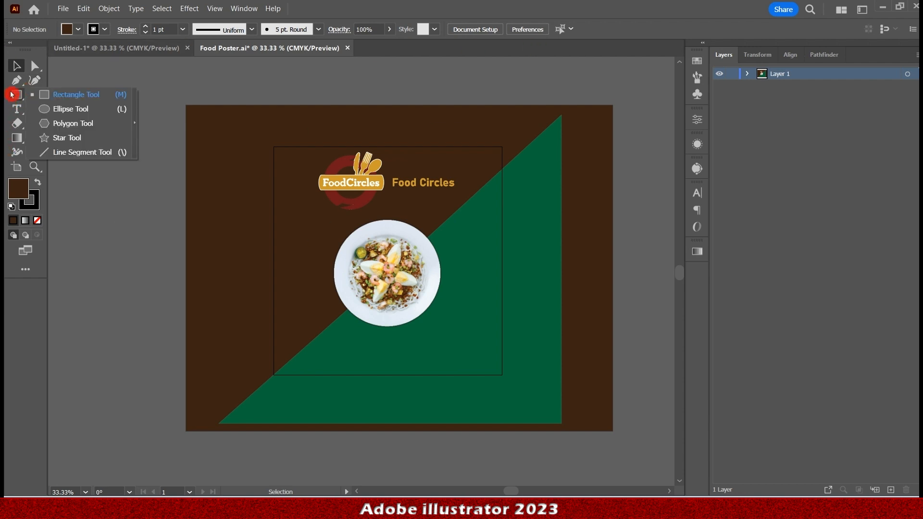
click(79, 108)
click(79, 30)
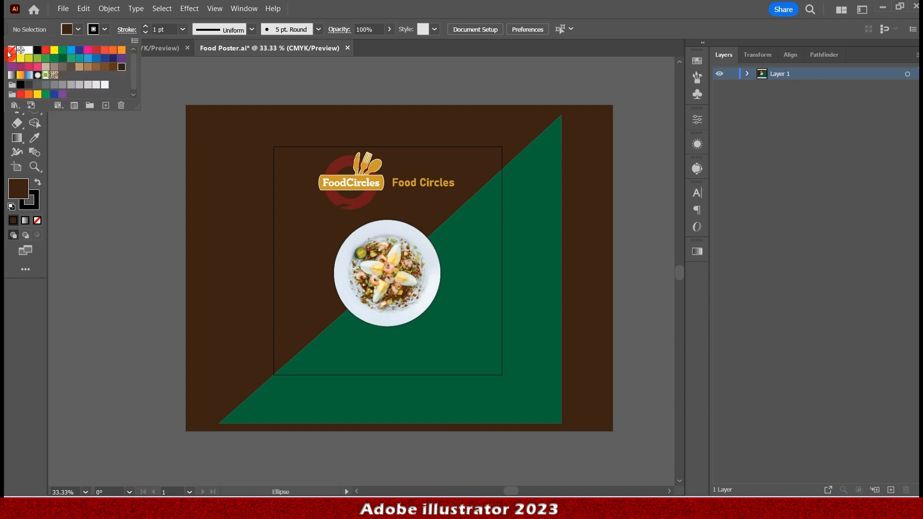
click(11, 50)
click(85, 31)
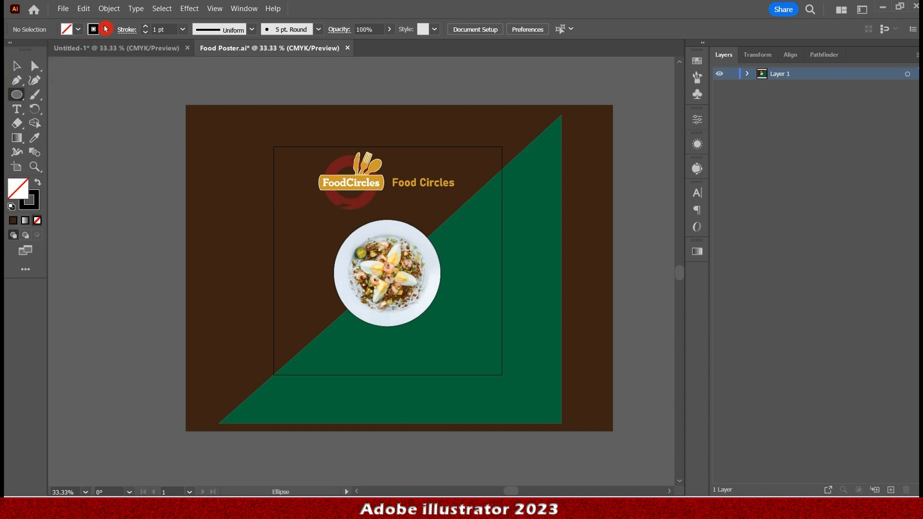
click(104, 30)
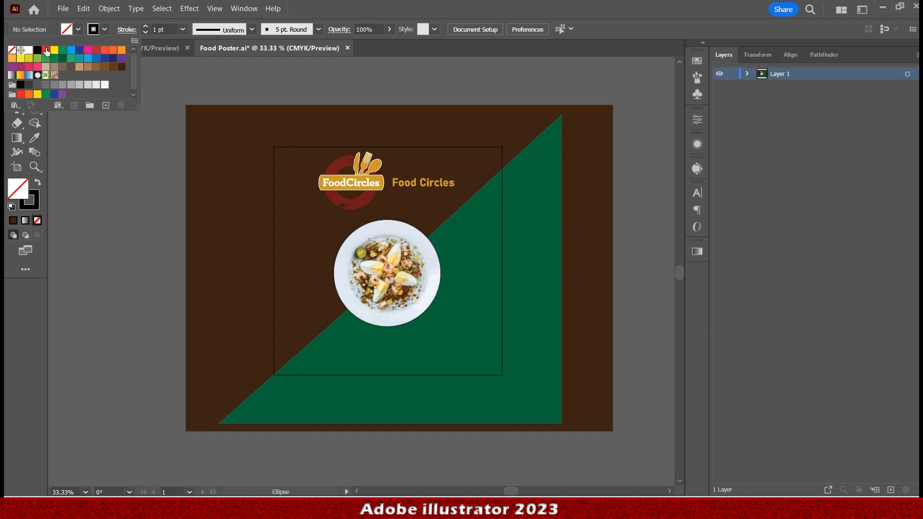
click(31, 53)
click(145, 28)
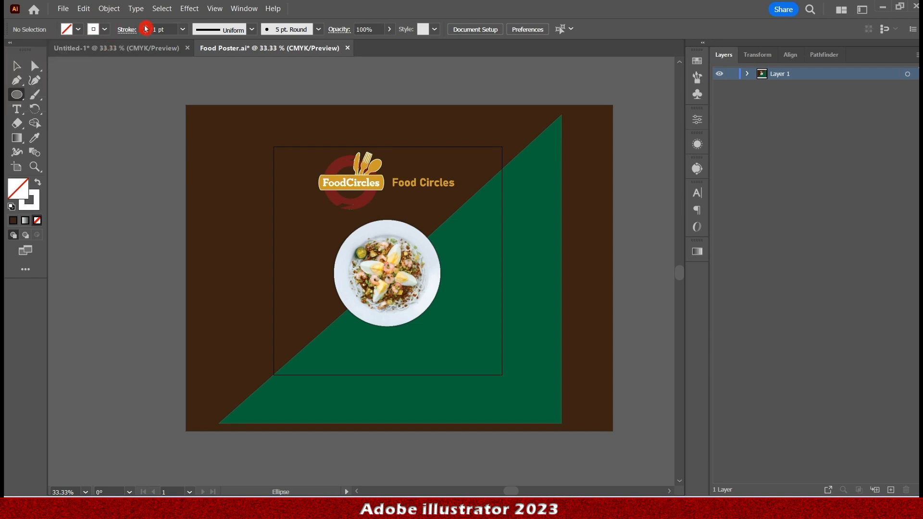
Draw a circle slightly larger than the plate and fit it around the plate's rim
scroll(349, 215, up, 1)
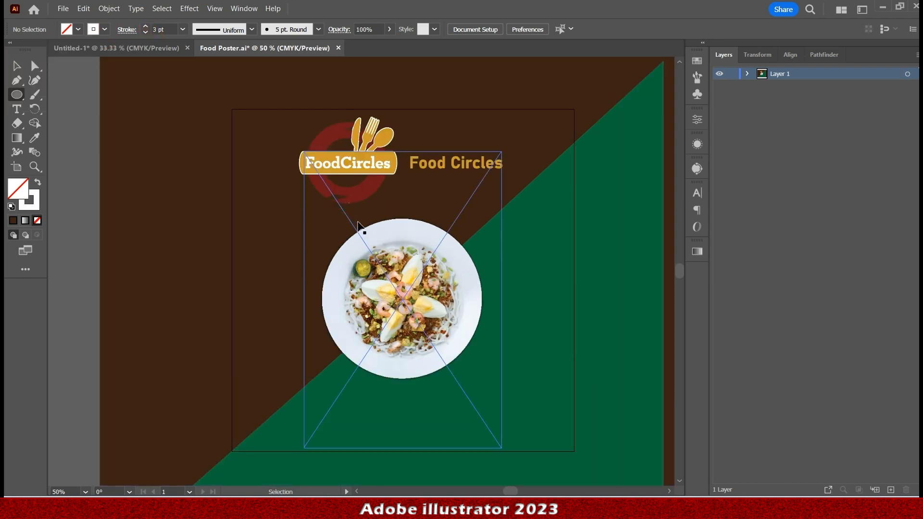
drag(327, 222, 495, 347)
key(v)
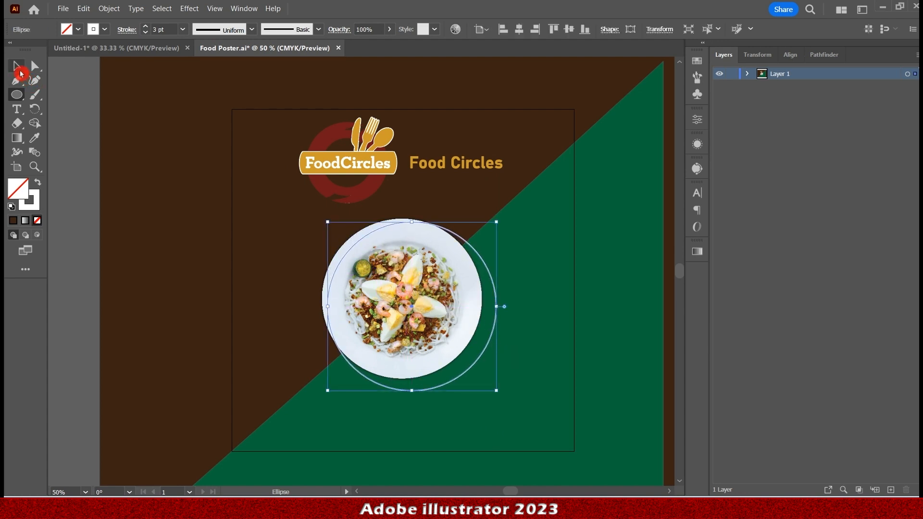
drag(411, 305, 402, 296)
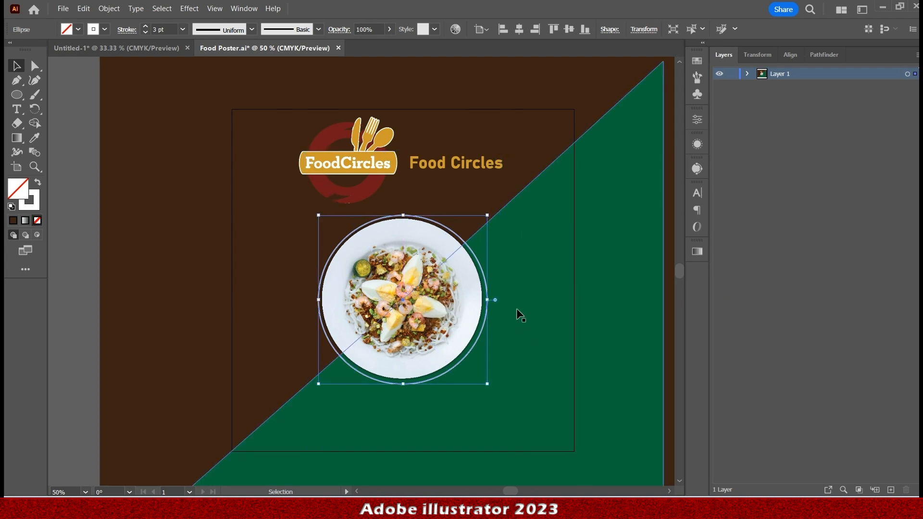
drag(487, 300, 493, 300)
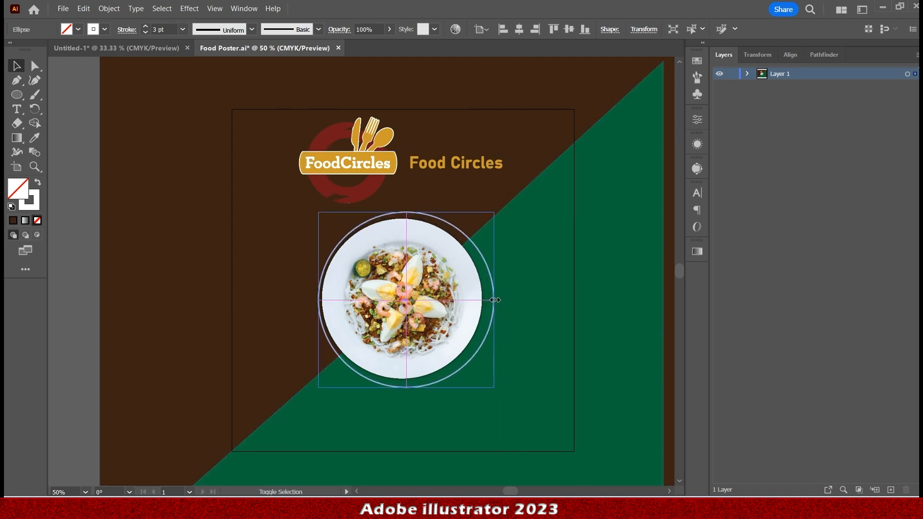
Align the circle and the plate image to each other's horizontal centers and deselect them
shift+click(437, 296)
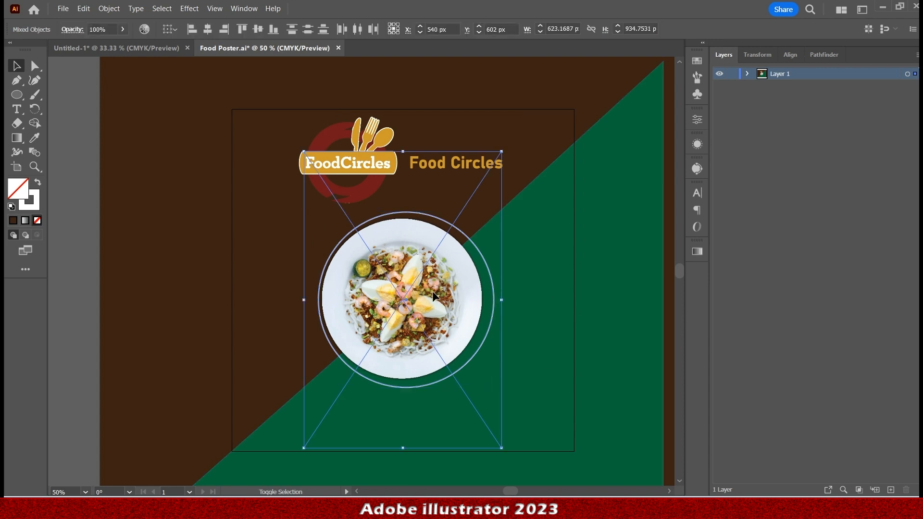
click(210, 30)
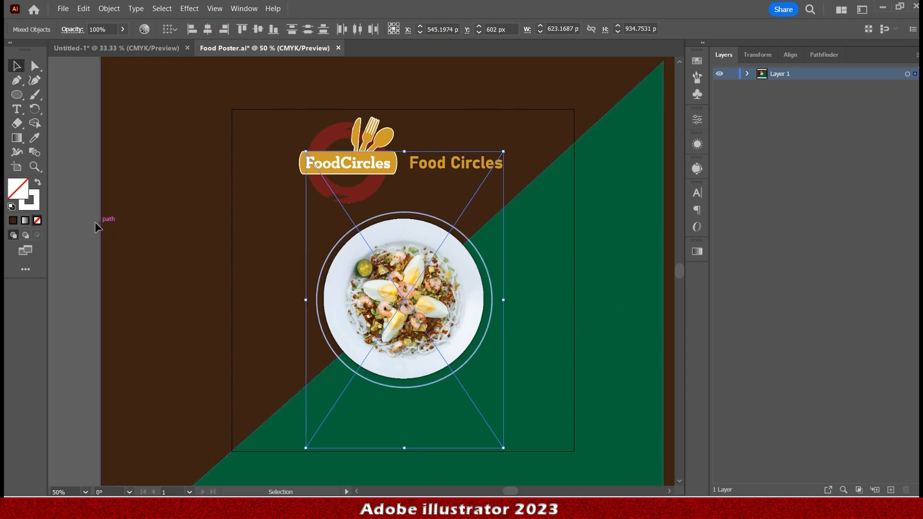
click(80, 224)
Nudge the plate image down and slightly right to center the plate inside the white circle
scroll(381, 291, up, 2)
click(381, 294)
drag(399, 260, 399, 265)
key(Down)
key(Down)
key(Down)
key(Right)
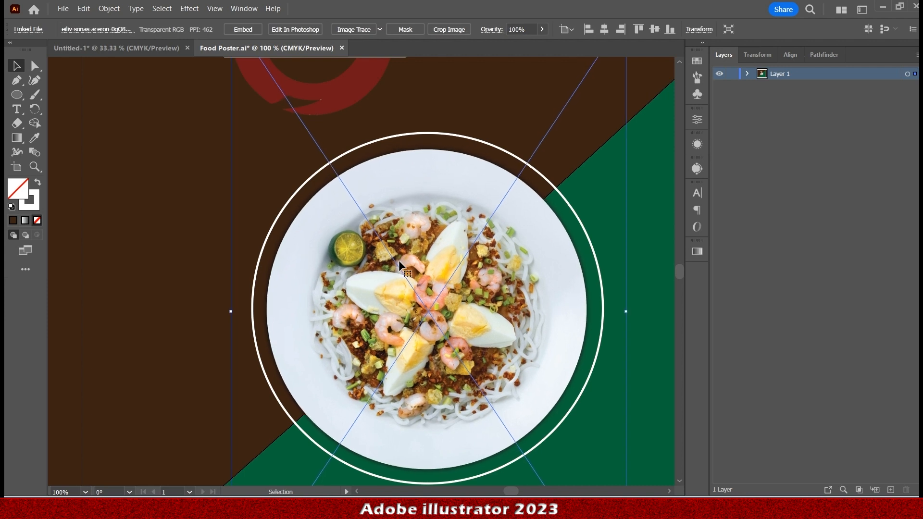
scroll(399, 260, down, 5)
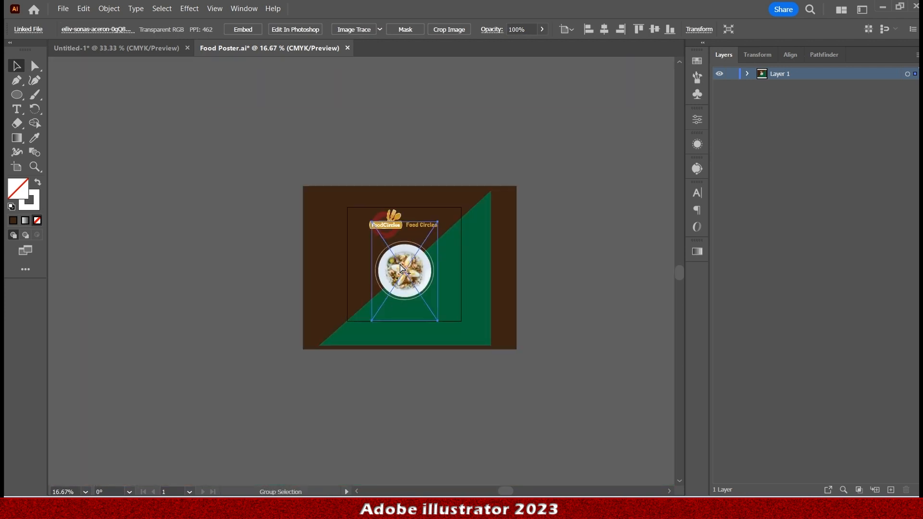
click(536, 146)
Move the plate image out of the white circle to the empty area on its right
scroll(445, 216, up, 3)
scroll(293, 326, up, 3)
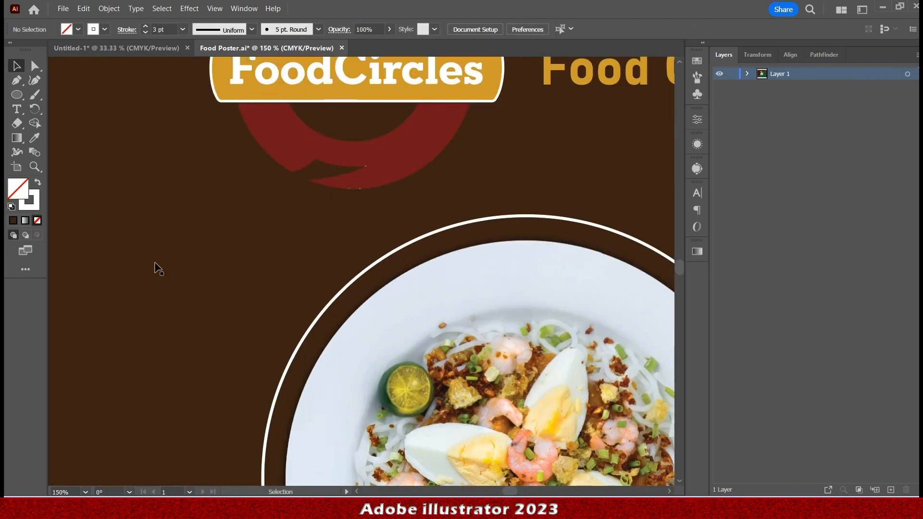
click(290, 368)
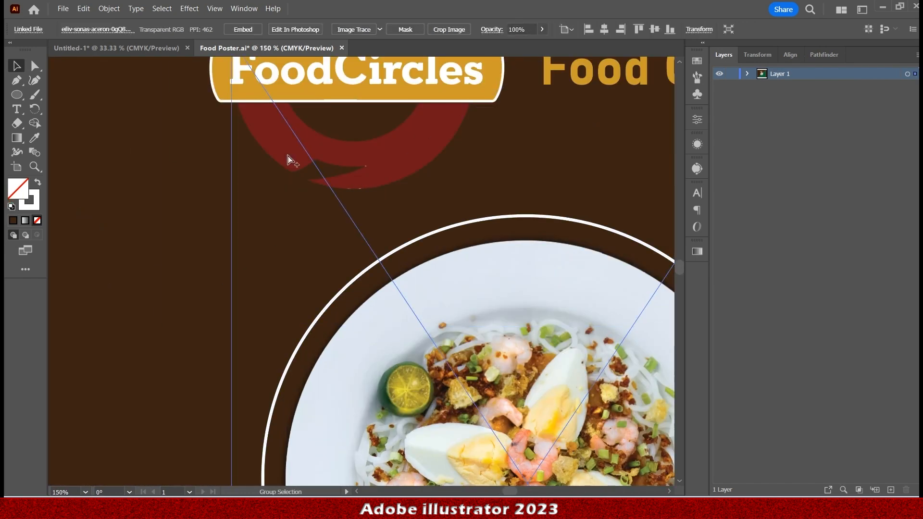
scroll(290, 160, down, 3)
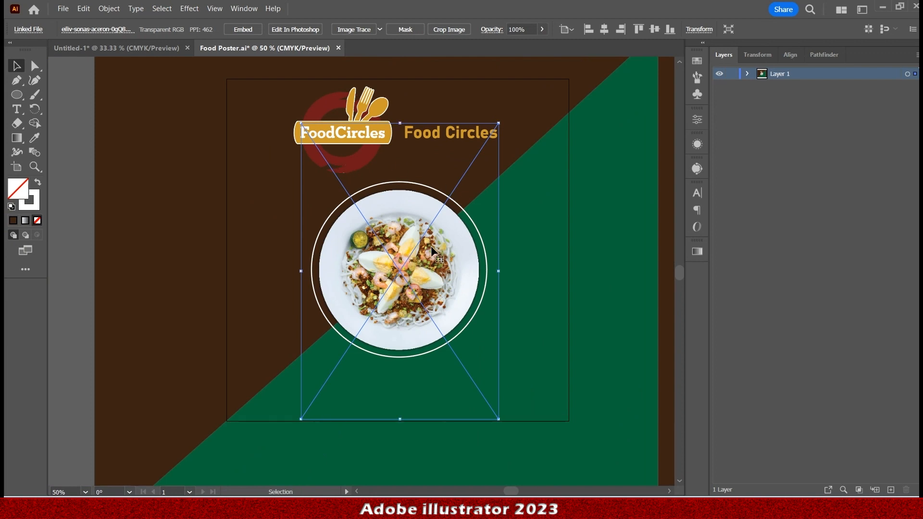
drag(430, 236, 596, 242)
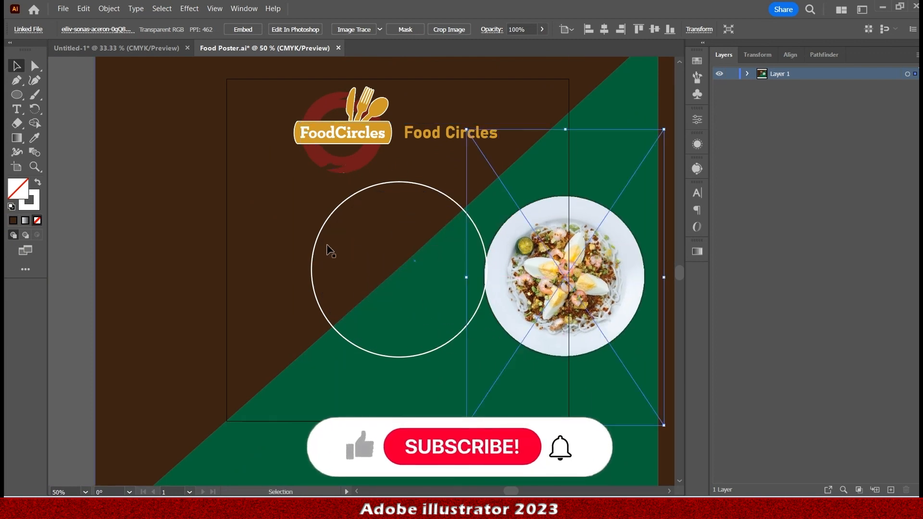
Give the white circle a 5 pt dashed stroke with a 24 pt dash length
click(313, 250)
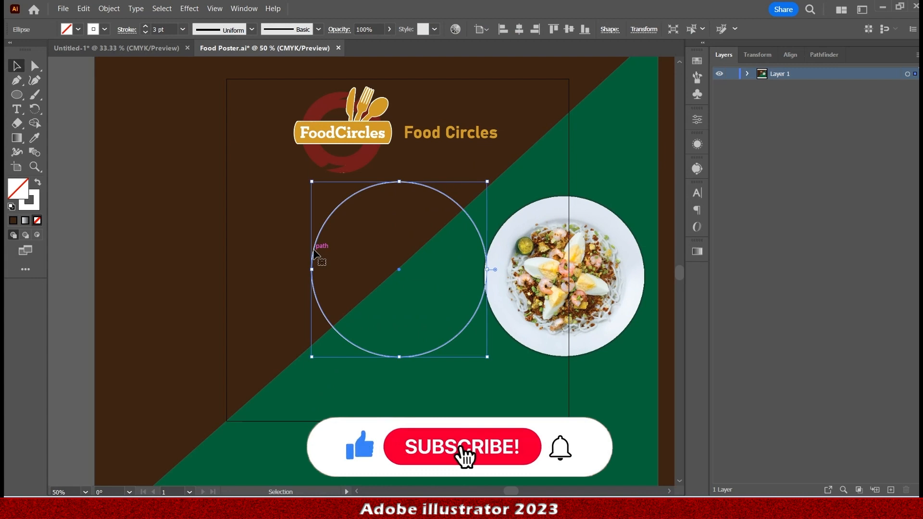
click(146, 26)
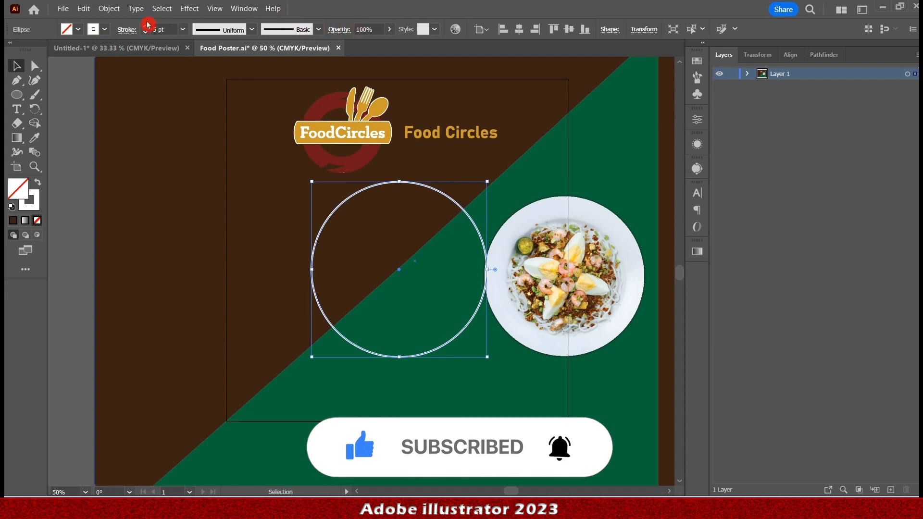
click(126, 30)
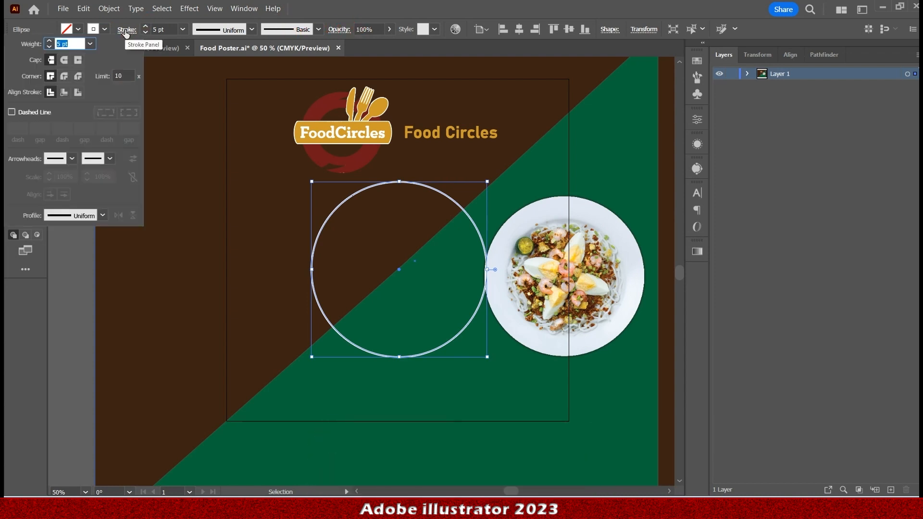
click(12, 113)
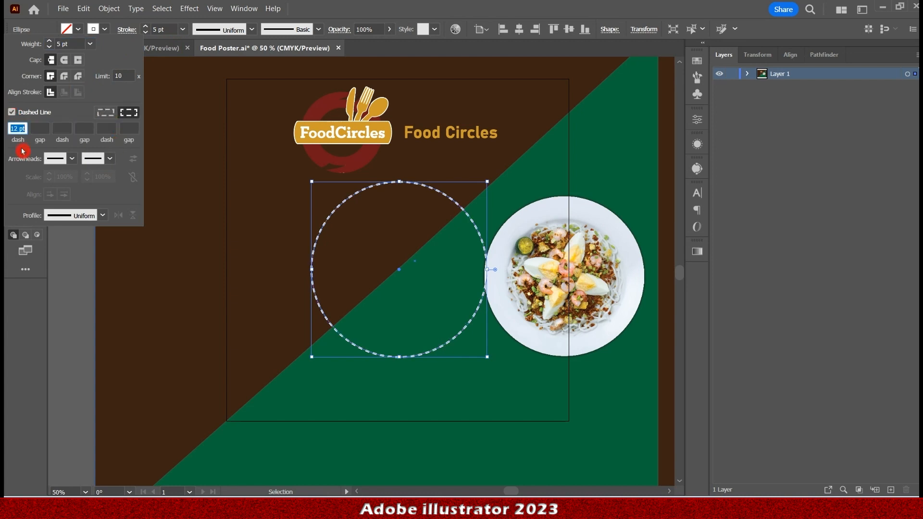
click(102, 214)
click(103, 215)
scroll(24, 132, up, 10)
scroll(24, 138, up, 14)
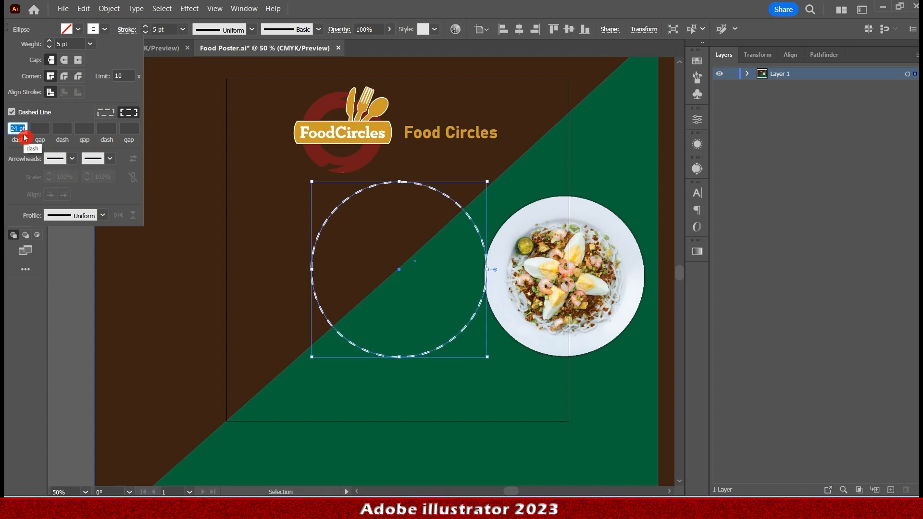
Increase the dash length of the white circle's dashed stroke to 51 pt
scroll(24, 138, up, 12)
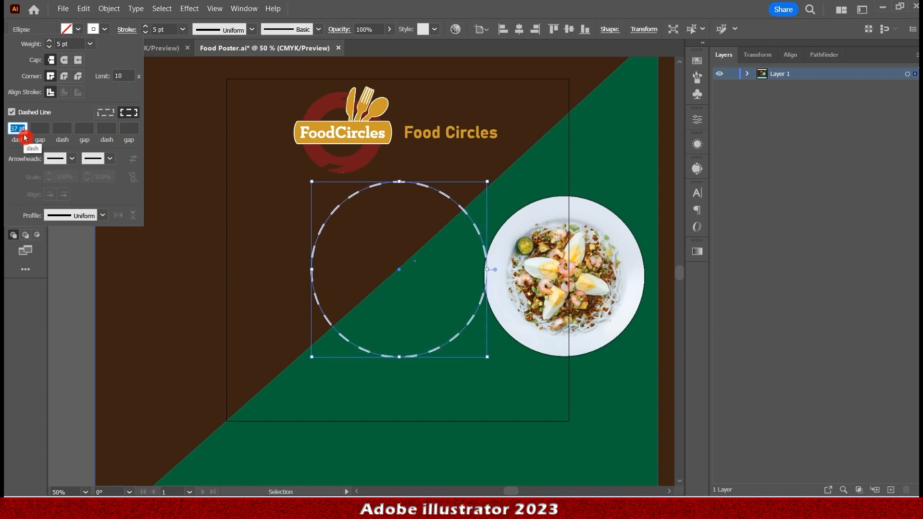
scroll(24, 137, up, 6)
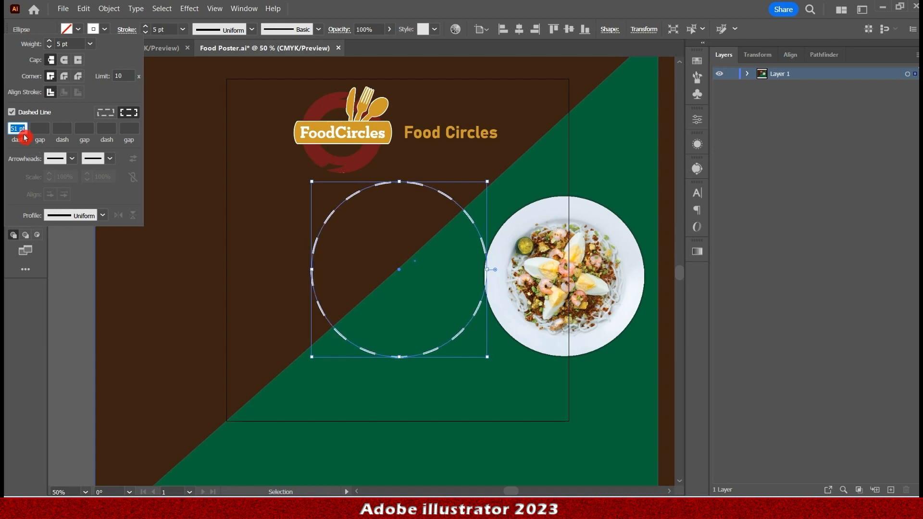
click(105, 29)
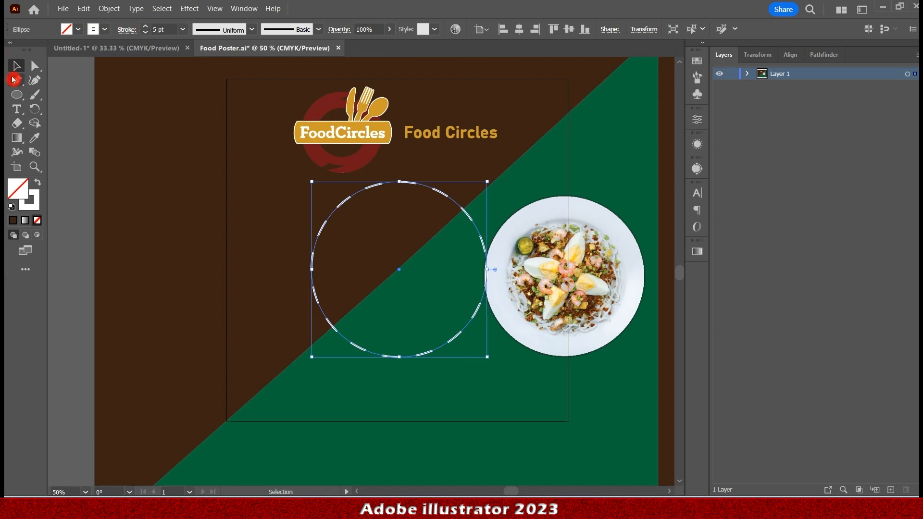
Move the plate image back inside the dashed circle, nudge it until it sits centered, and deselect it
drag(578, 263, 414, 254)
click(71, 259)
scroll(375, 235, up, 4)
scroll(207, 233, down, 2)
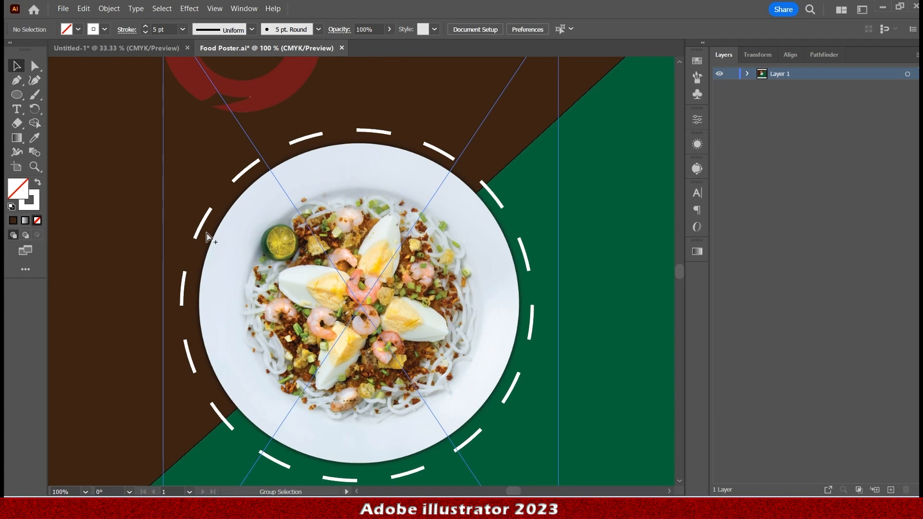
scroll(360, 278, down, 1)
scroll(360, 282, down, 1)
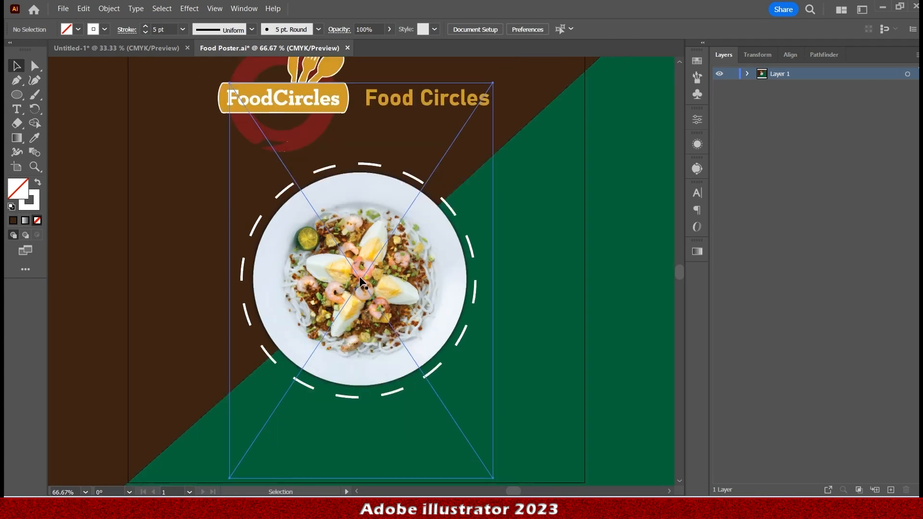
drag(358, 278, 356, 275)
scroll(374, 255, down, 3)
click(490, 204)
Start a new text object at 72 pt on the empty canvas beyond the brown background's left edge
click(17, 109)
drag(191, 96, 440, 97)
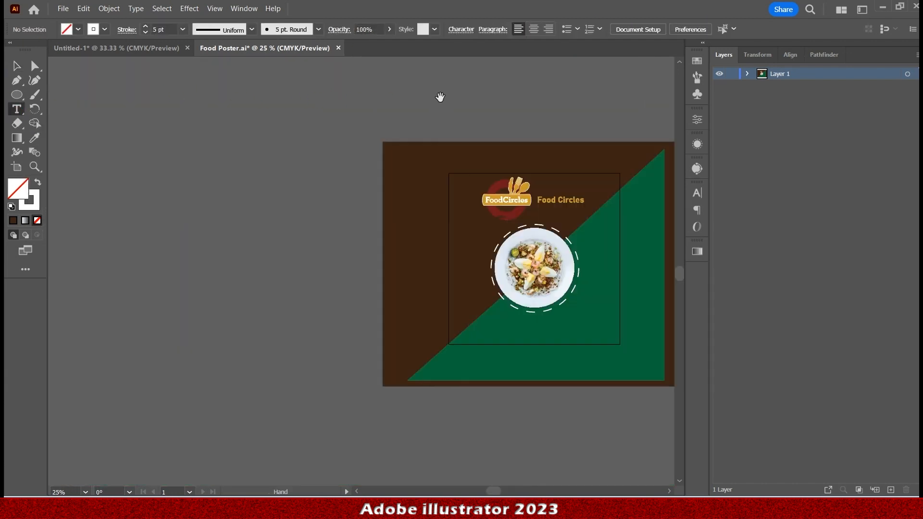
drag(305, 91, 564, 144)
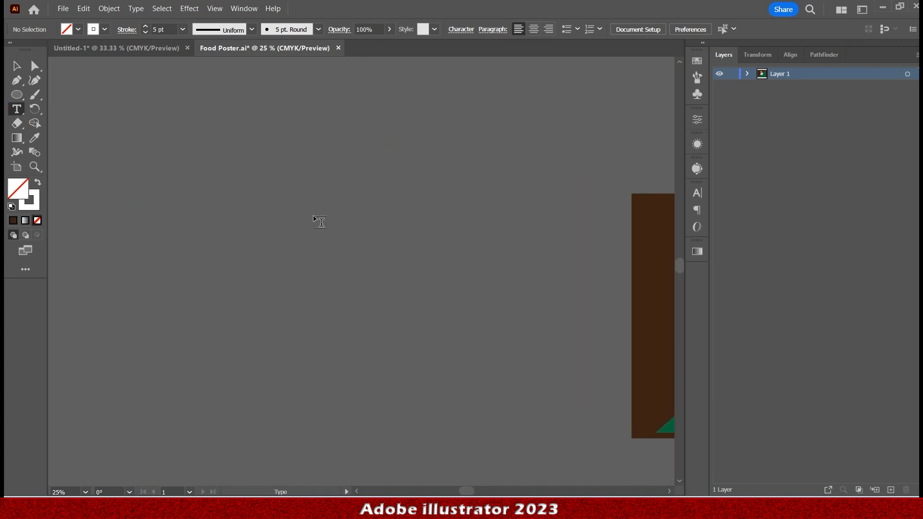
click(263, 234)
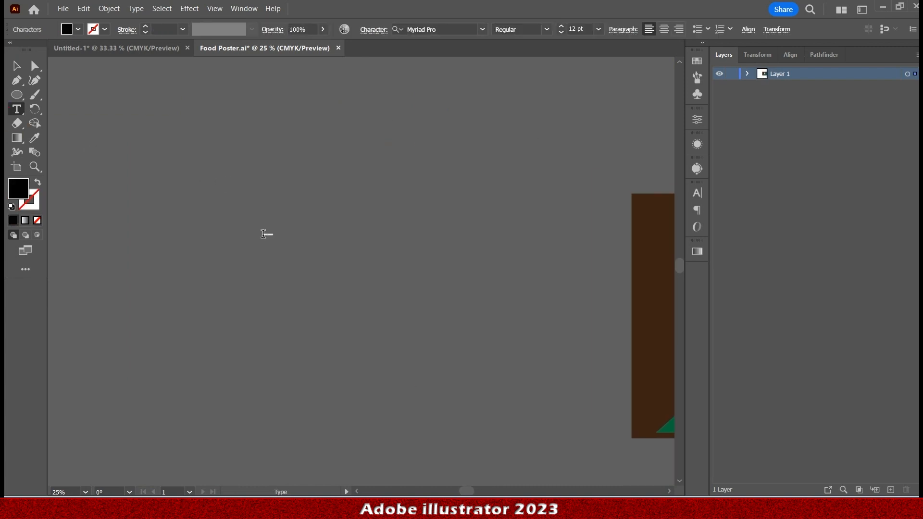
click(598, 37)
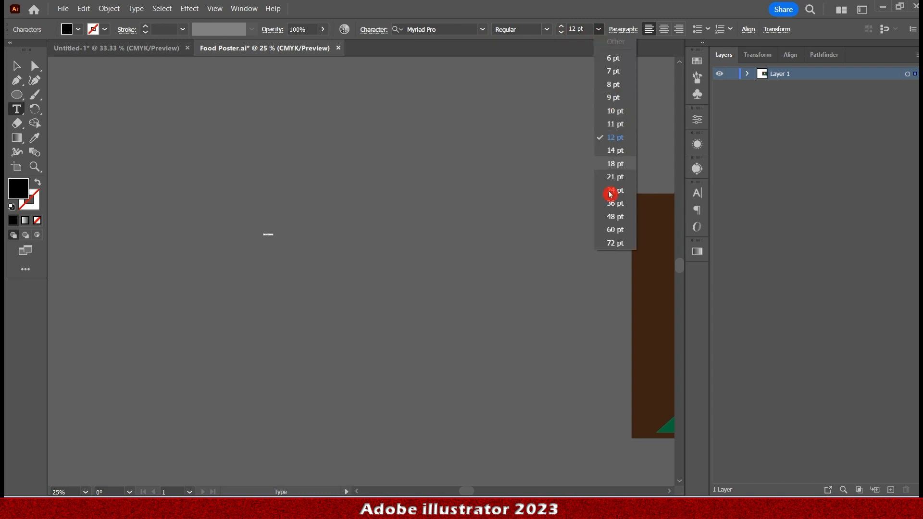
click(619, 242)
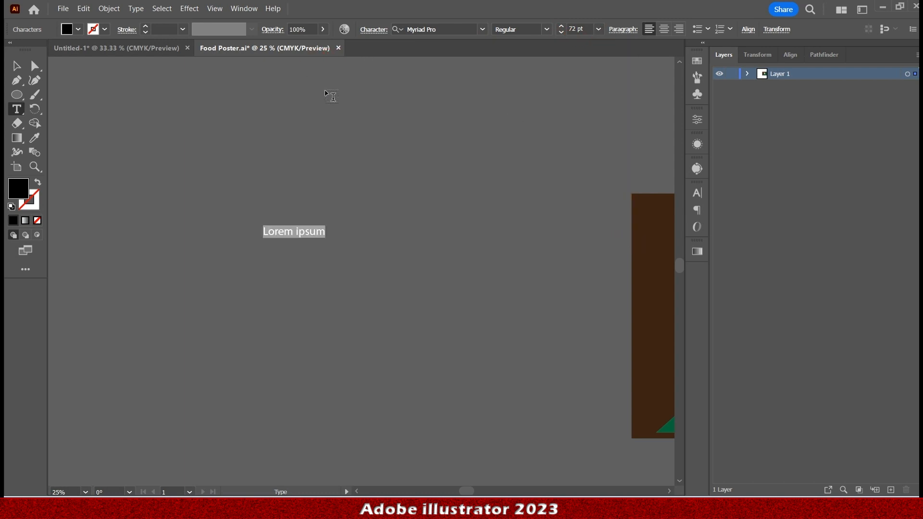
Replace the placeholder text with the Khmer word បញ្ចុះតម្លៃ in the Metal font
click(335, 2)
text(ប)
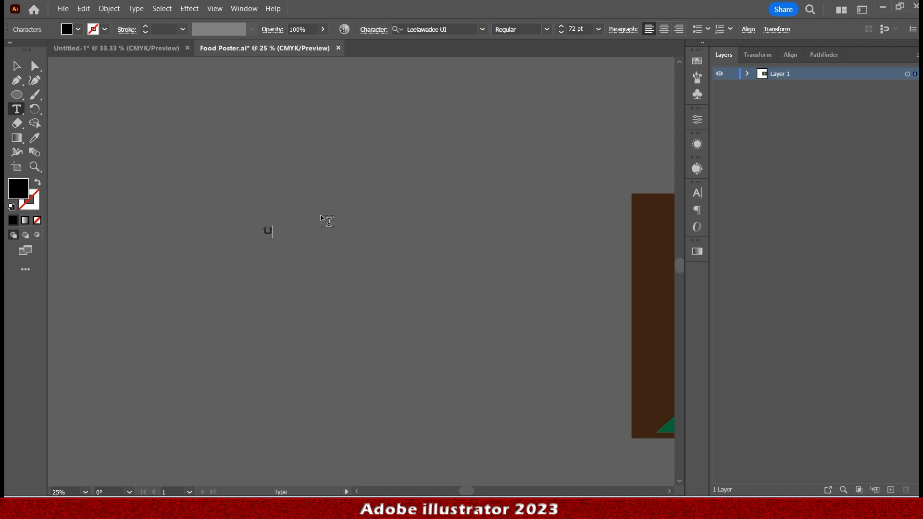
click(484, 29)
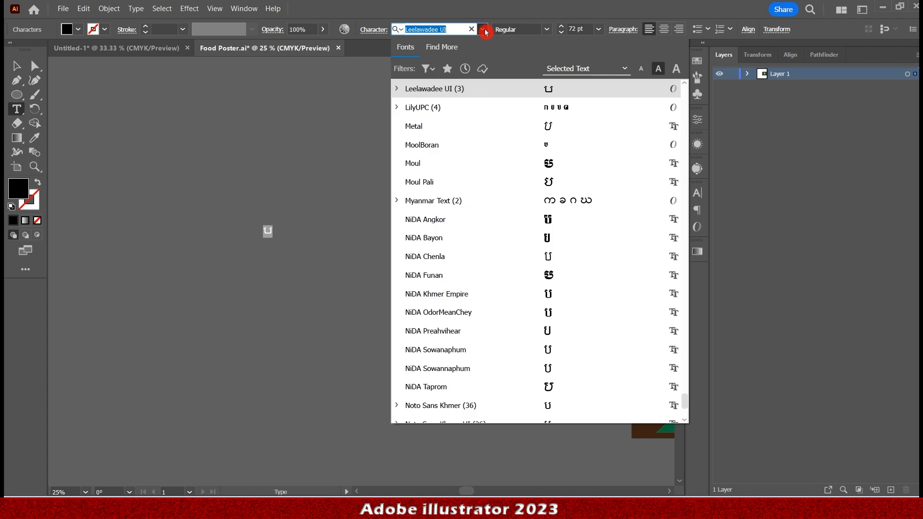
click(604, 128)
ctrl+click(280, 235)
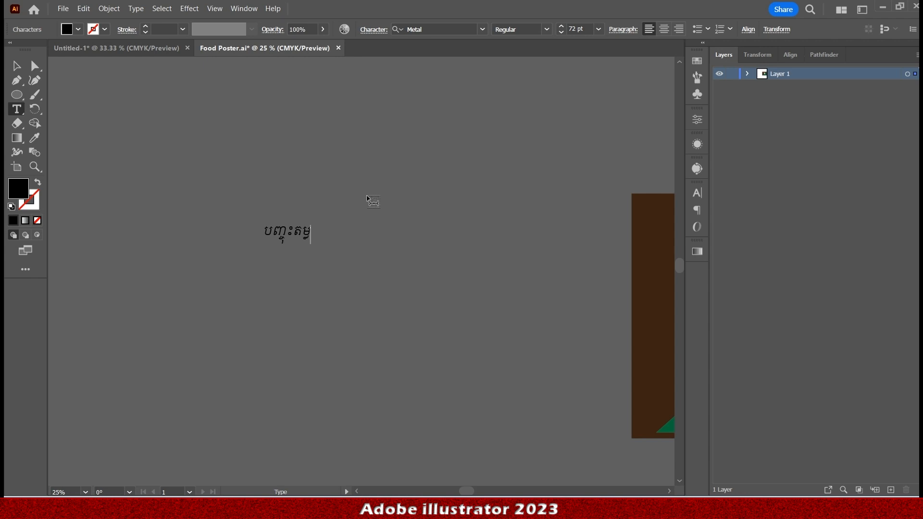
click(14, 67)
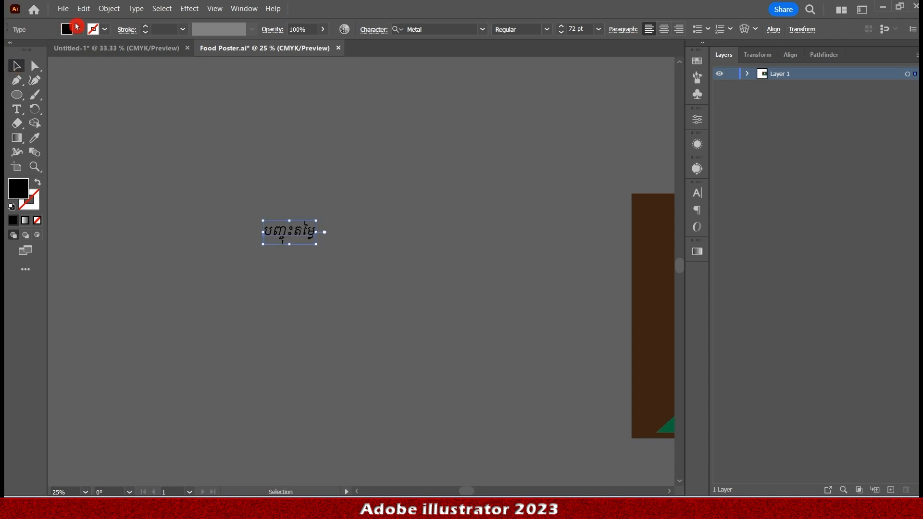
Fill the Khmer text with white, scale it up to nearly twice its size, and deselect it
click(67, 30)
click(30, 50)
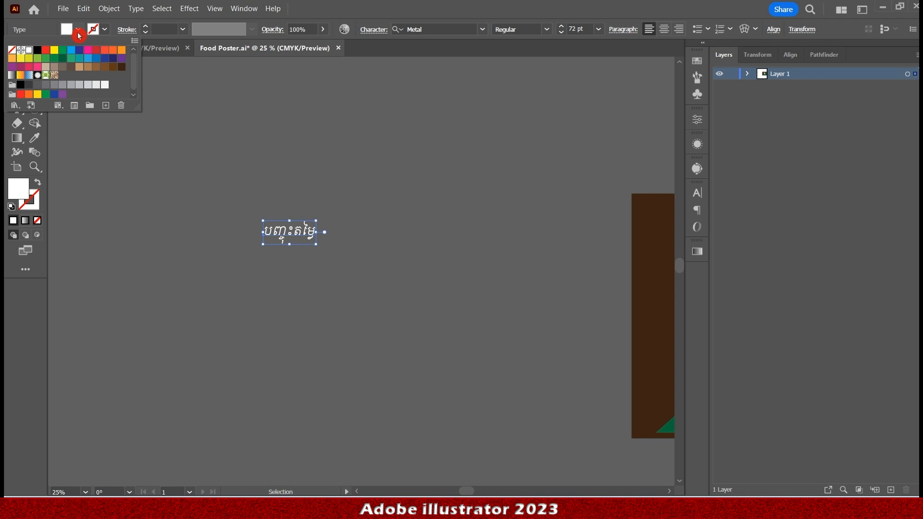
click(78, 30)
drag(316, 221, 387, 200)
click(96, 115)
Add a separate text "50%" below the Khmer text and set its font to MontserratSubrayada-Bold
click(22, 114)
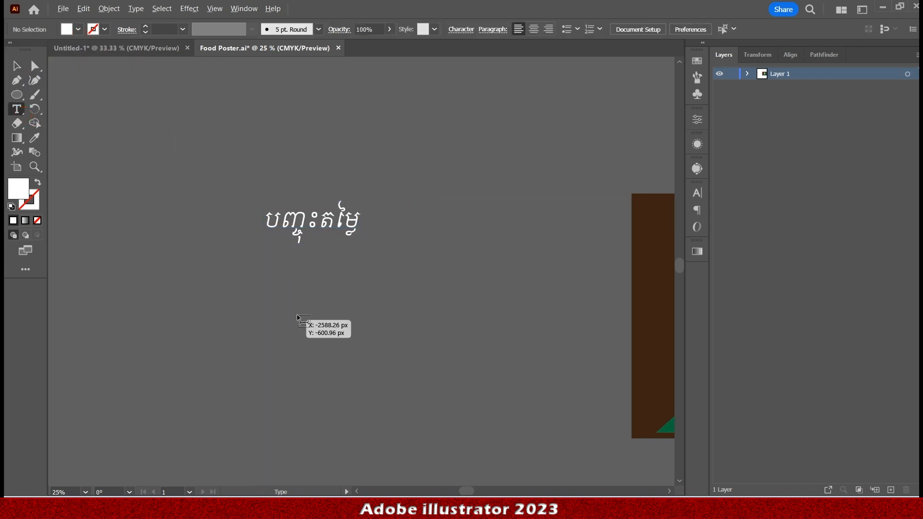
key(super+space)
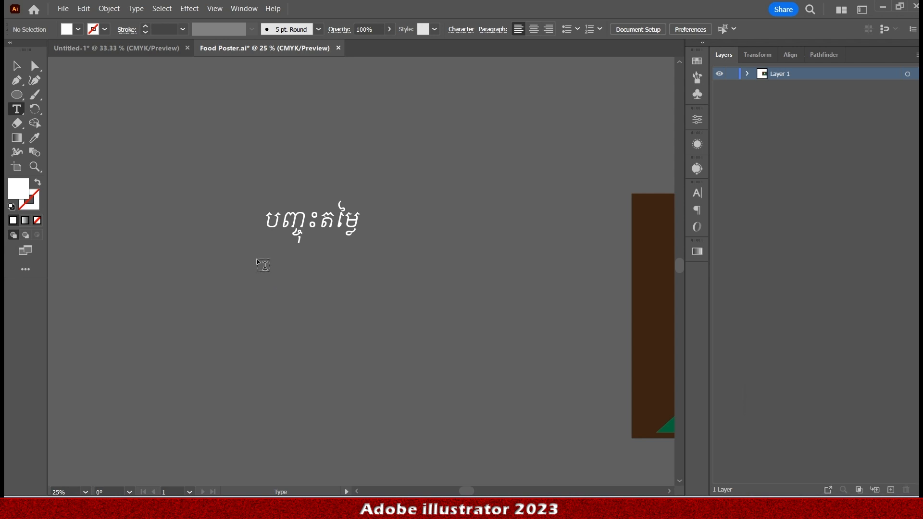
click(280, 272)
text(ក0)
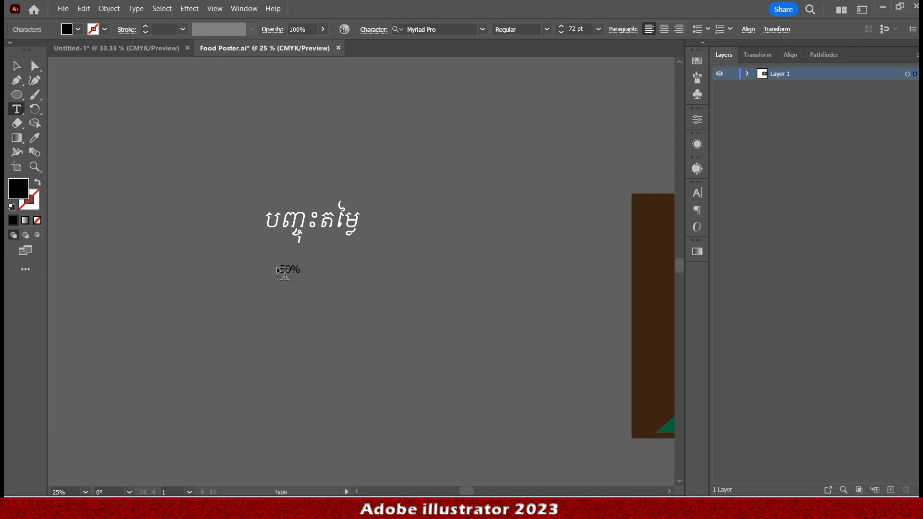
double_click(287, 267)
click(482, 29)
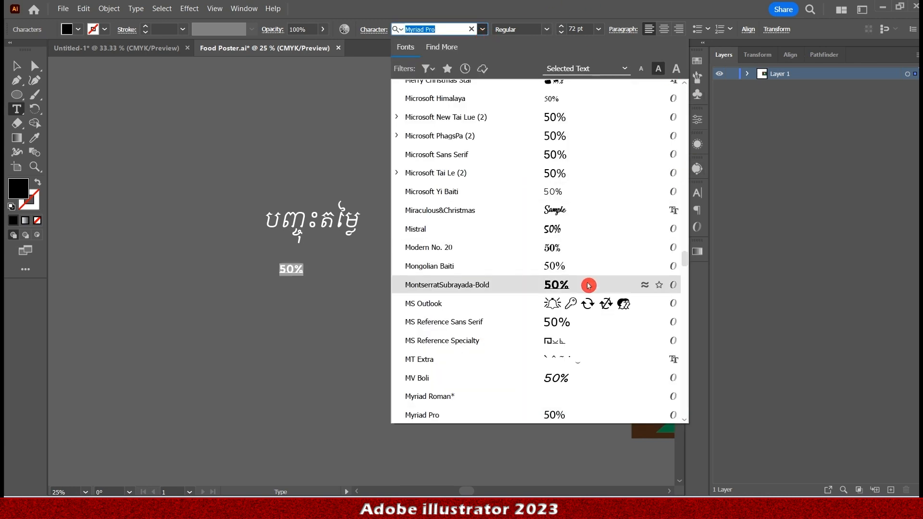
click(589, 285)
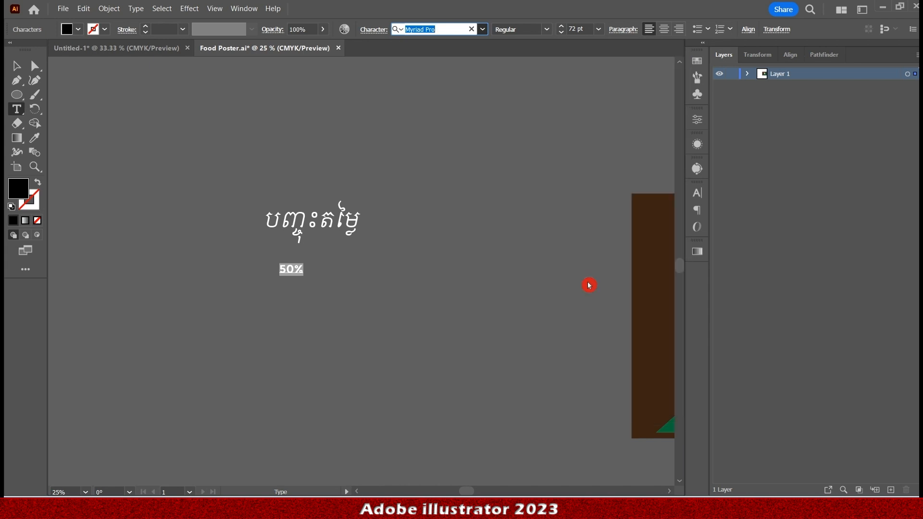
Enlarge the "50%" text to about 278 pt directly beneath the Khmer text and fill it with white
click(16, 66)
click(298, 271)
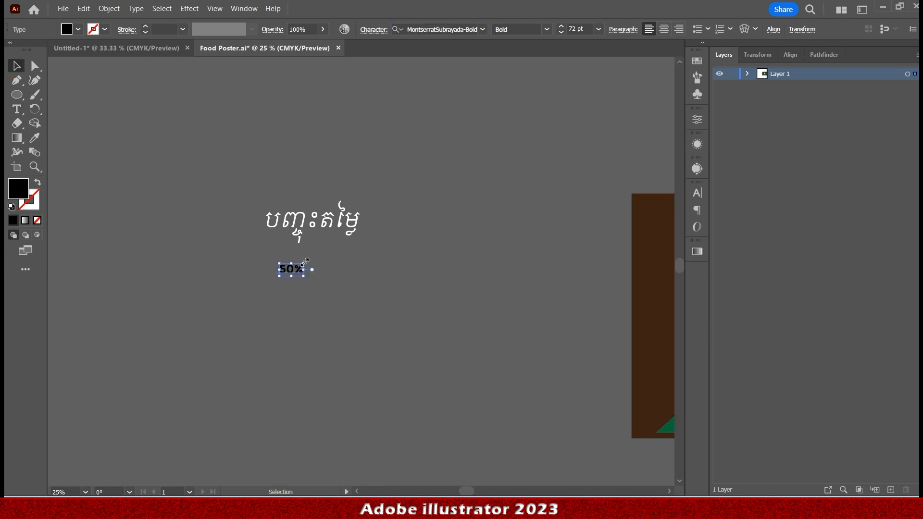
drag(304, 262, 392, 226)
drag(343, 262, 335, 275)
click(85, 38)
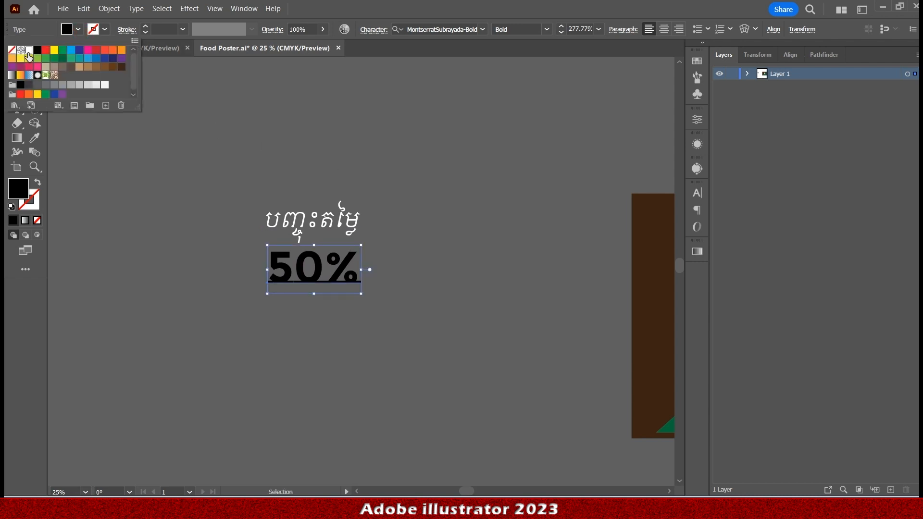
click(29, 50)
click(302, 195)
Shrink the Khmer text to fit above "50%" and align both texts to their horizontal centers
click(337, 223)
drag(303, 222, 315, 223)
drag(253, 206, 369, 303)
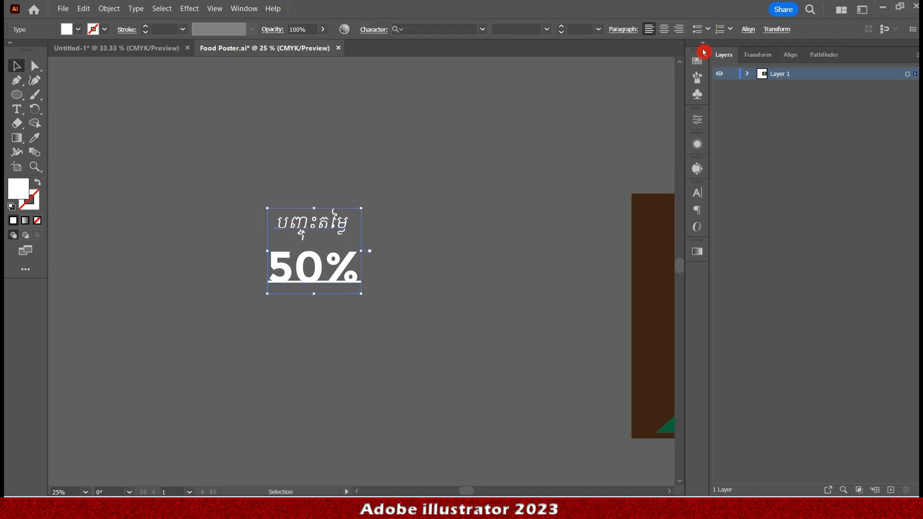
click(752, 34)
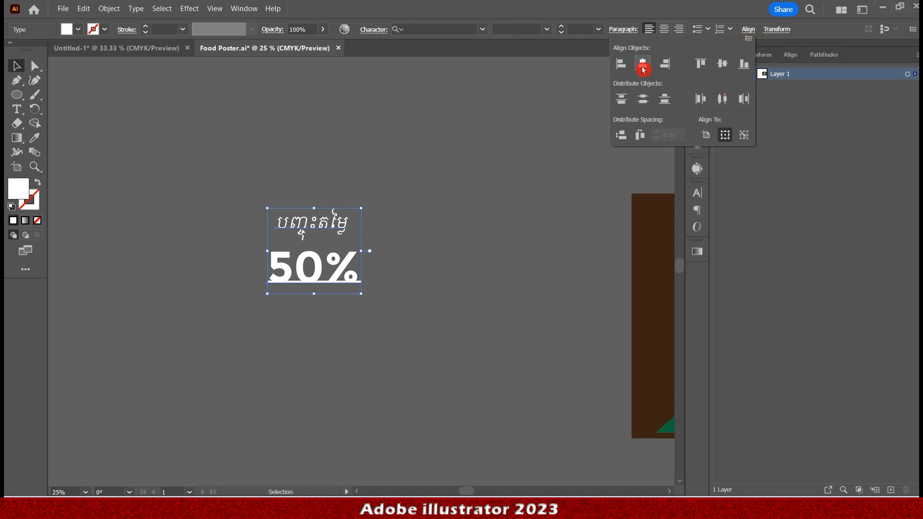
click(643, 69)
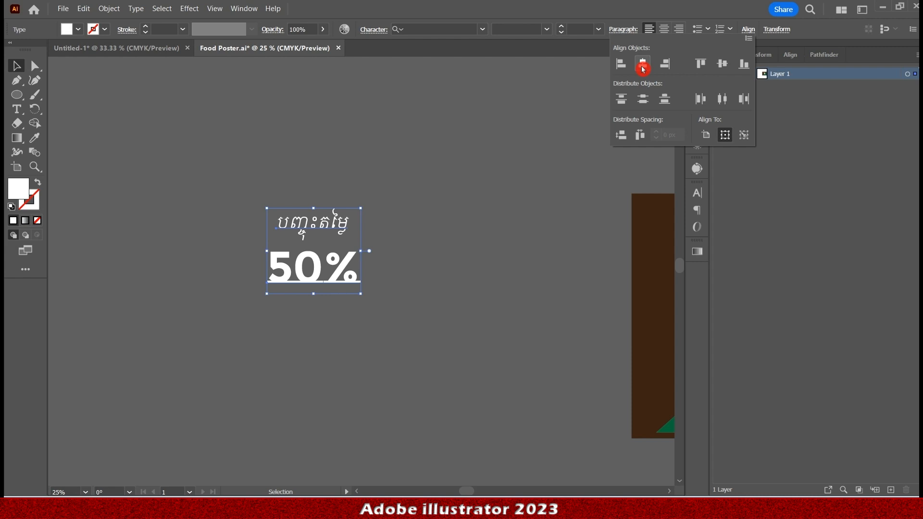
click(439, 203)
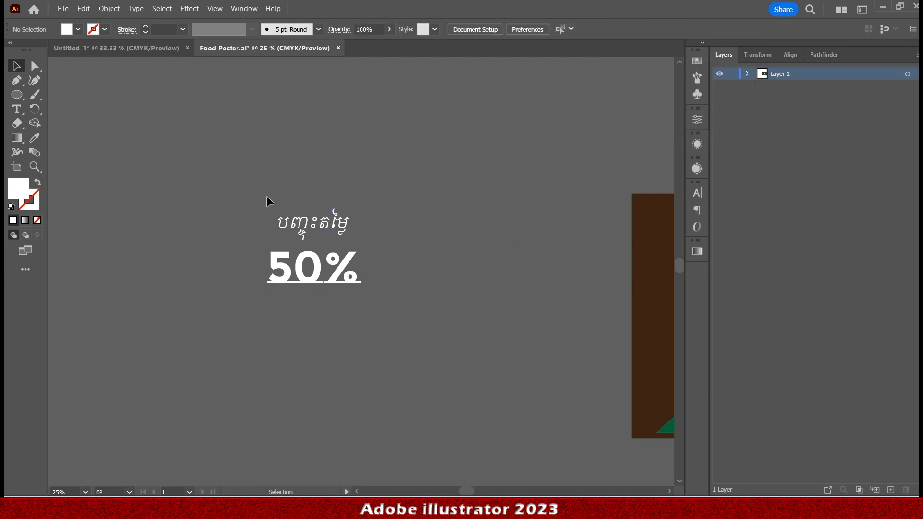
click(353, 256)
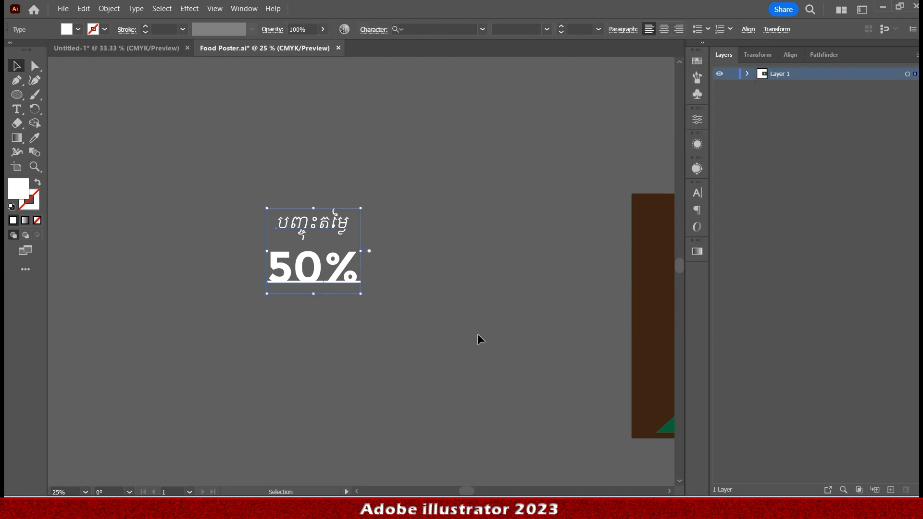
click(442, 220)
Draw a white circle about as wide as the discount text and move it to the text's right side
click(17, 94)
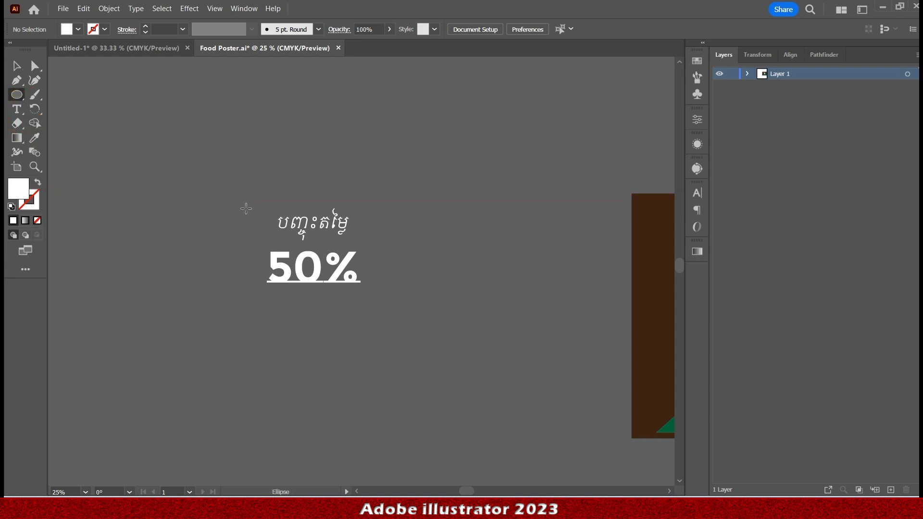
mouse_move(259, 209)
mouse_down()
mouse_move(355, 284)
mouse_move(370, 311)
mouse_up()
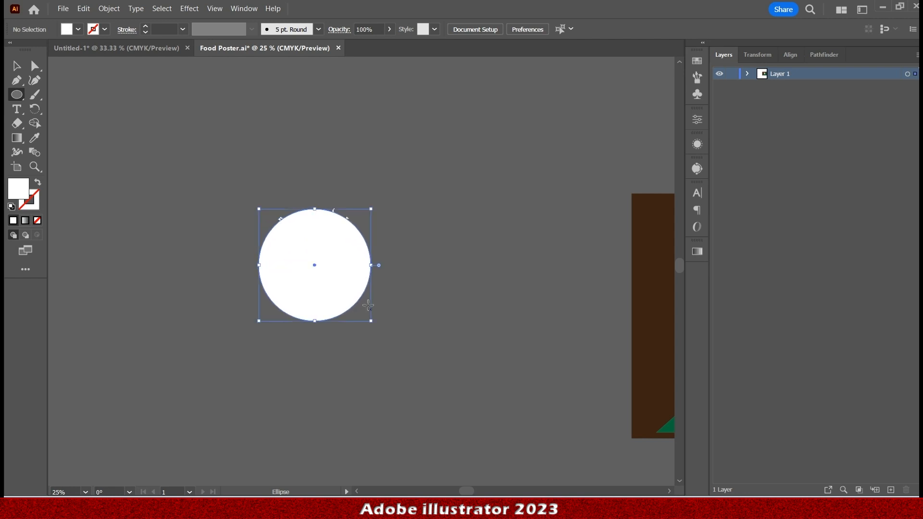
key(v)
drag(315, 270, 424, 258)
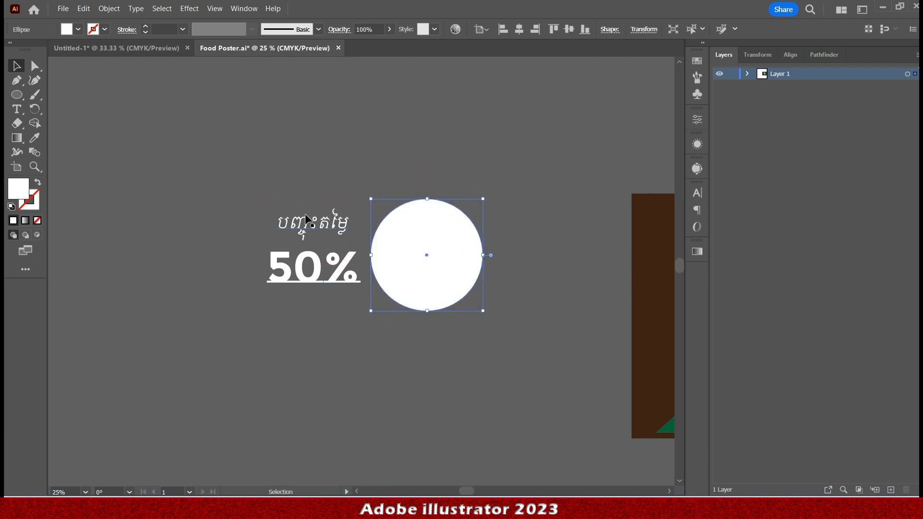
Lower the opacity of the white circle beside the discount text to 39%
click(433, 247)
click(388, 35)
drag(361, 50, 361, 49)
Move the translucent circle over the discount text and enlarge it slightly so it encloses both lines
drag(435, 267, 323, 270)
drag(315, 197, 315, 188)
drag(321, 235, 321, 240)
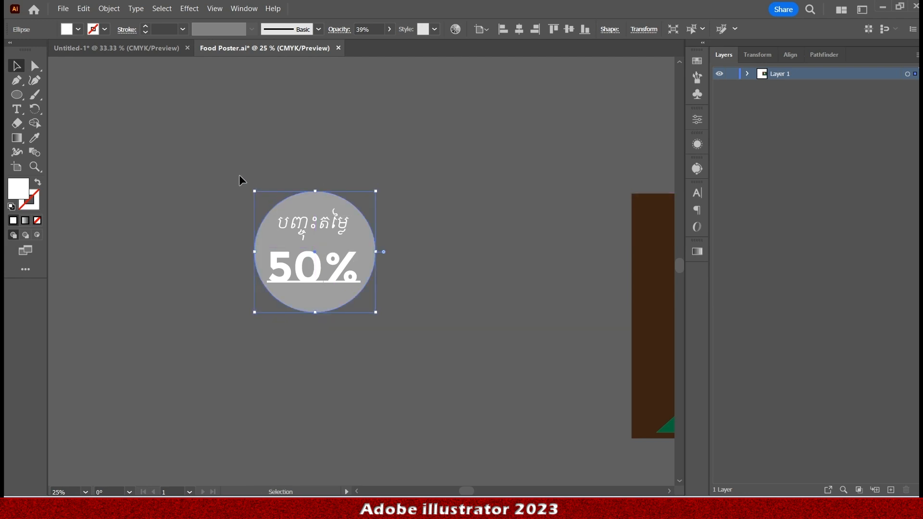
Align the translucent circle and both discount texts to their horizontal centers and deselect them
drag(199, 162, 306, 231)
drag(416, 336, 416, 335)
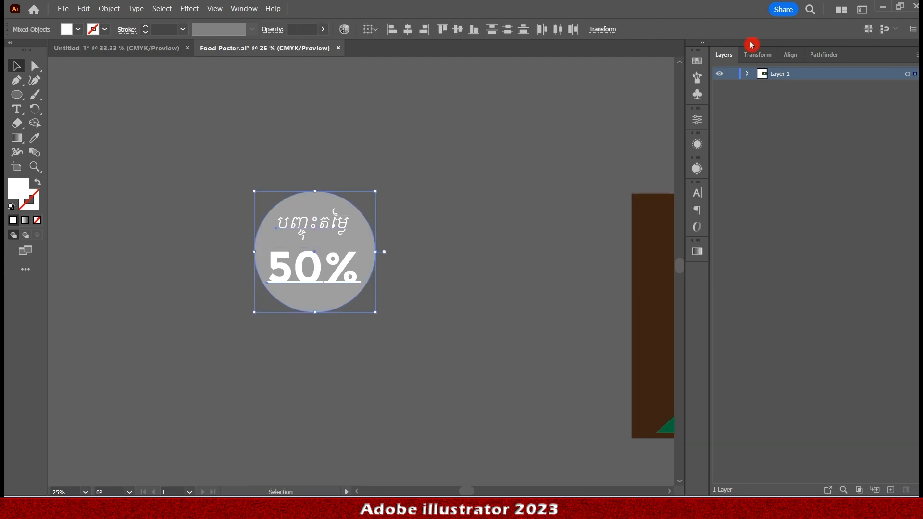
click(407, 30)
click(488, 288)
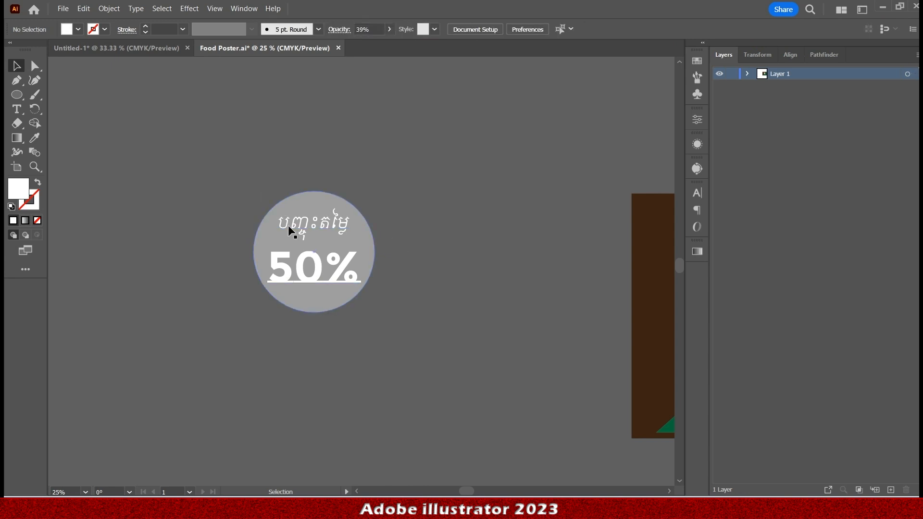
Send the translucent circle behind the two discount texts and raise its opacity to 100%
click(320, 194)
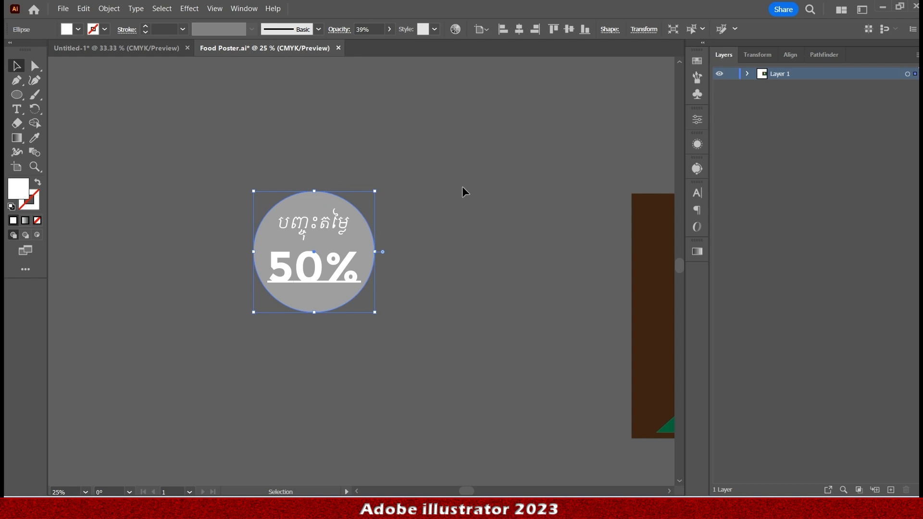
right_click(328, 196)
mouse_move(383, 428)
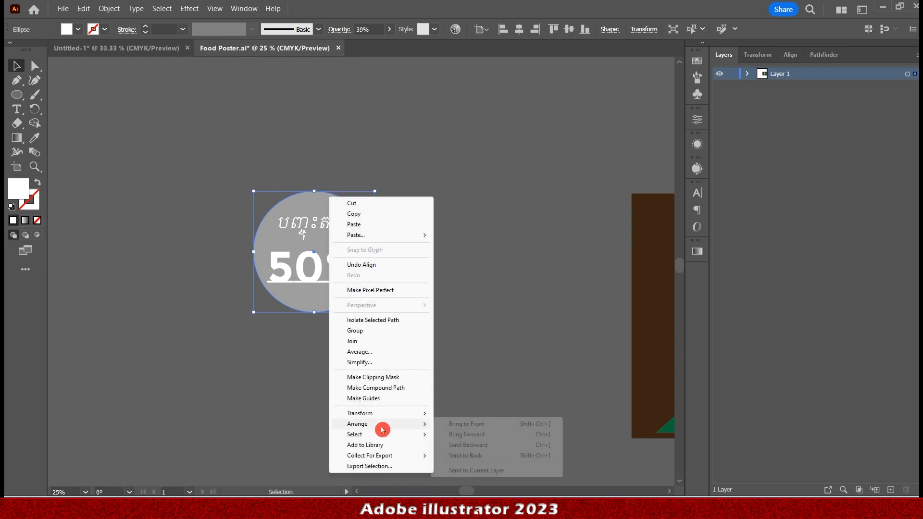
click(510, 456)
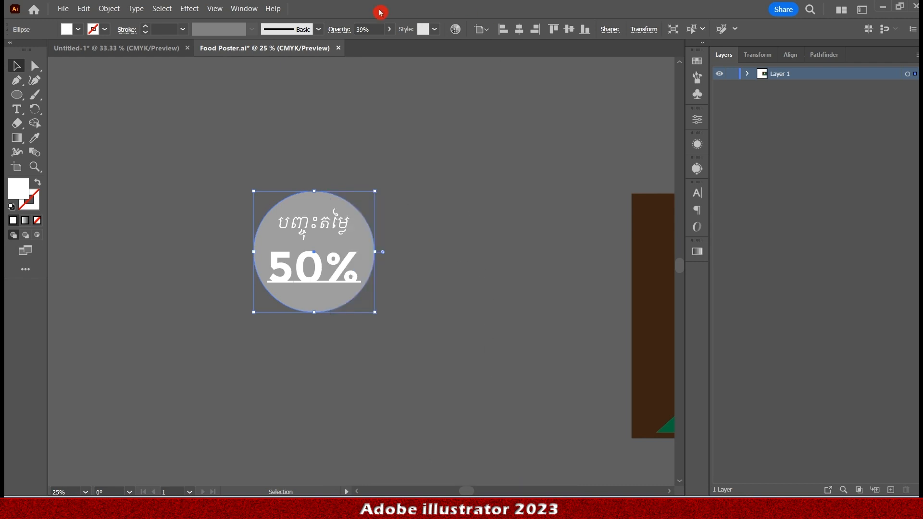
click(389, 29)
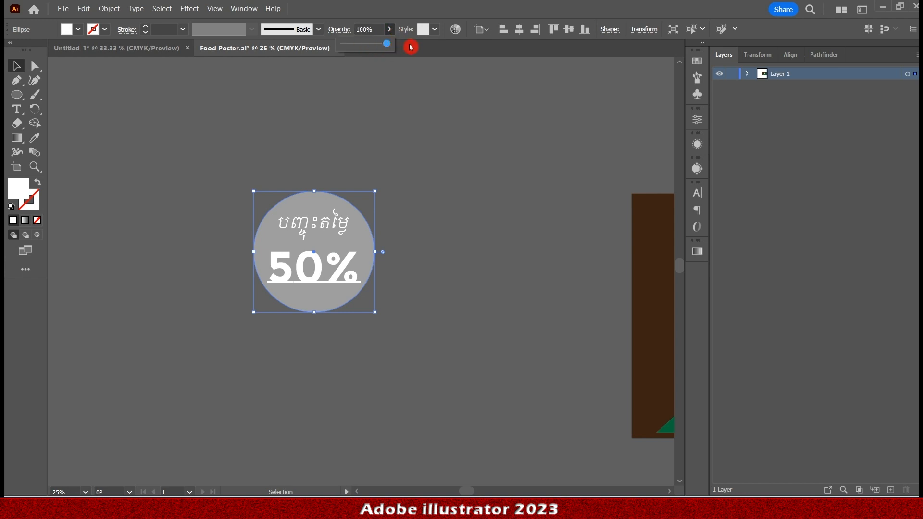
drag(409, 47, 410, 46)
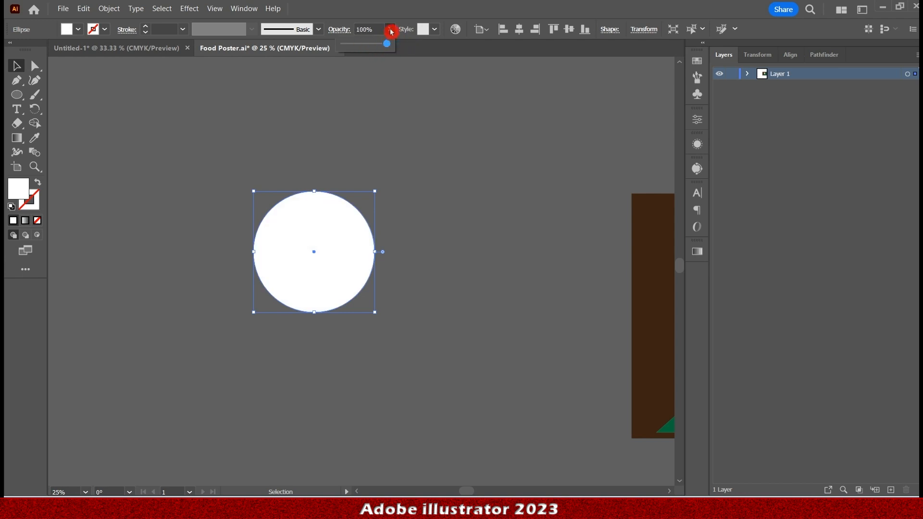
Try a yellow and a black fill on the circle behind the discount text
click(78, 31)
click(55, 51)
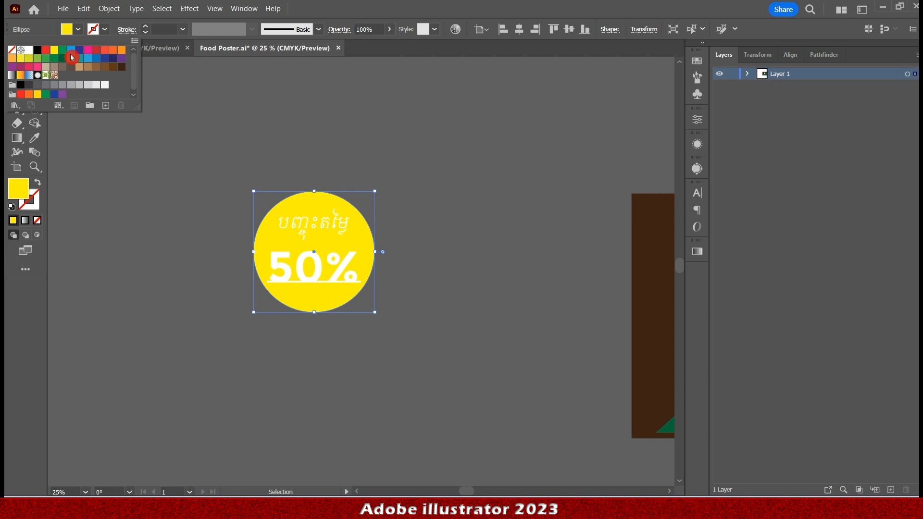
click(79, 68)
click(35, 50)
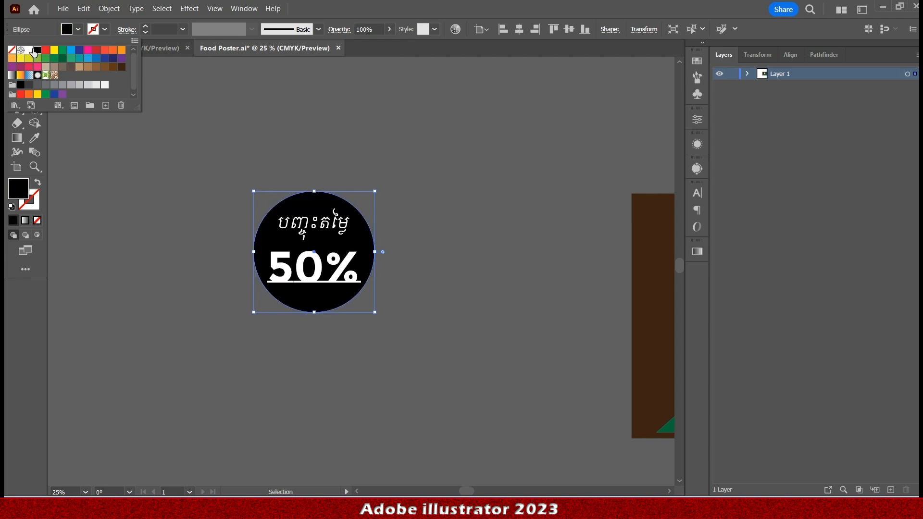
click(448, 203)
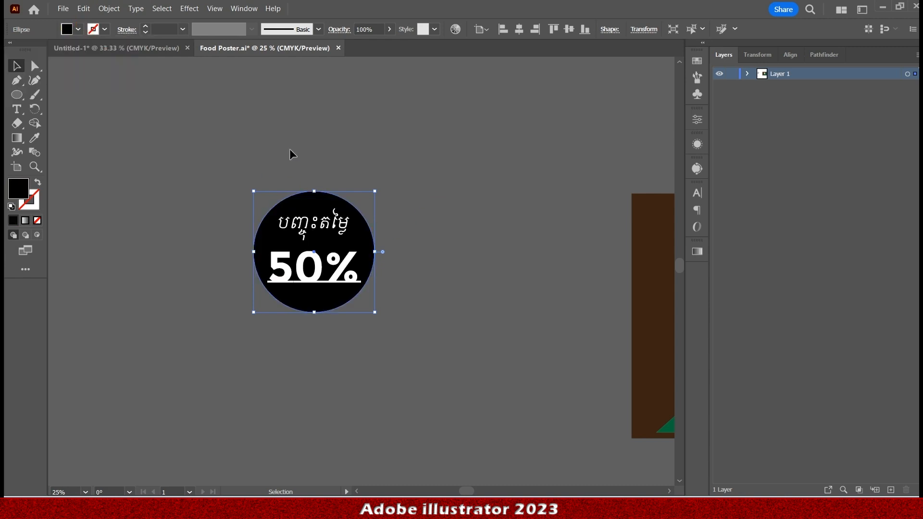
click(290, 150)
Remove the circle's fill and give it a white outline with a 6 pt stroke
click(372, 247)
click(77, 30)
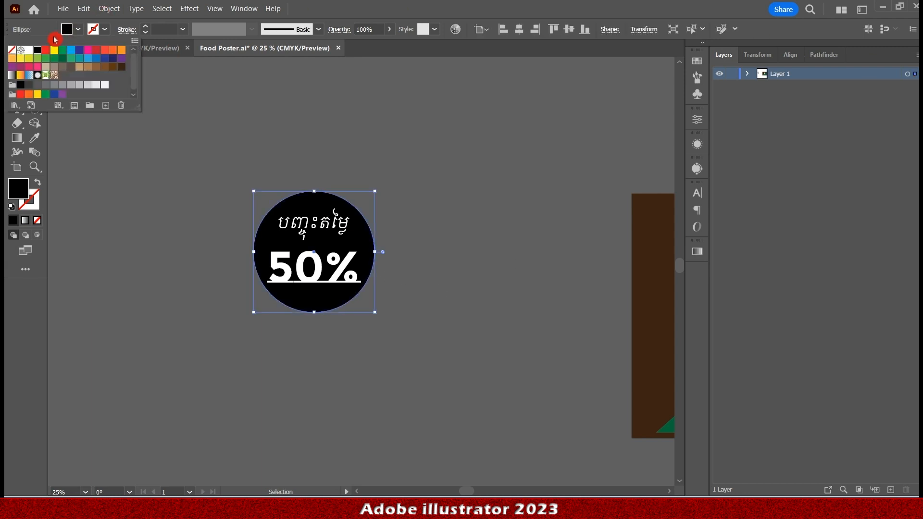
click(13, 50)
click(90, 33)
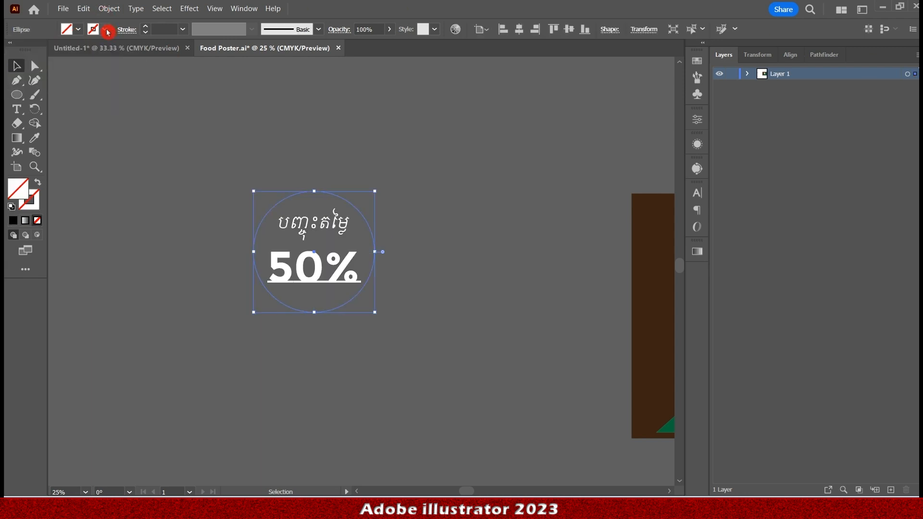
click(107, 30)
click(29, 50)
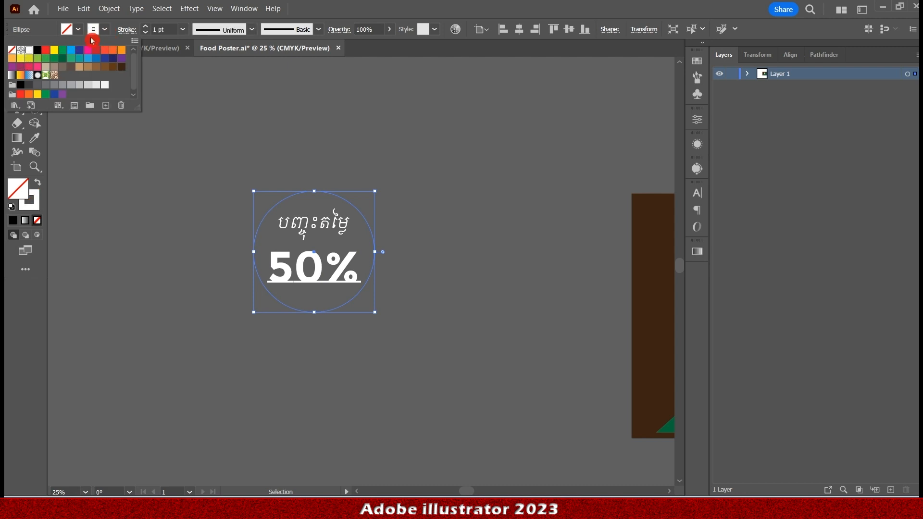
click(150, 29)
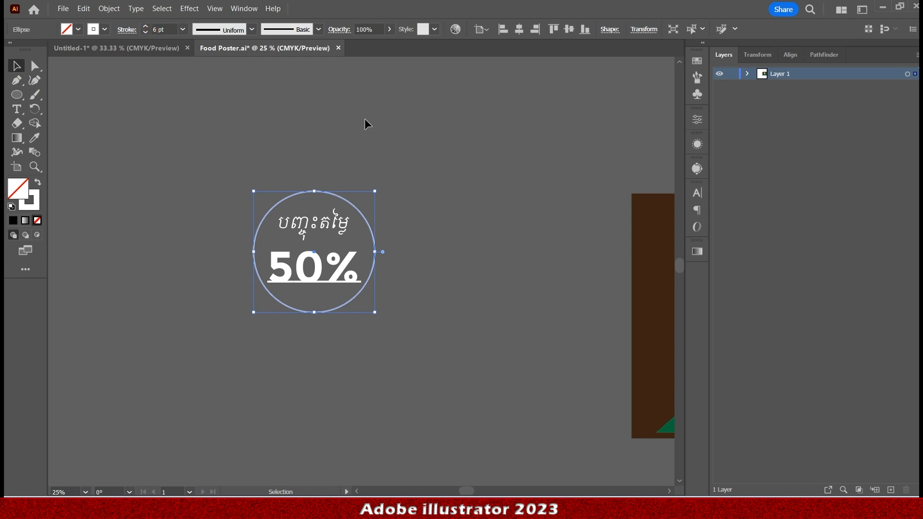
Turn the circle's white outline into a dashed line, lengthen its dashes and deselect it
click(132, 35)
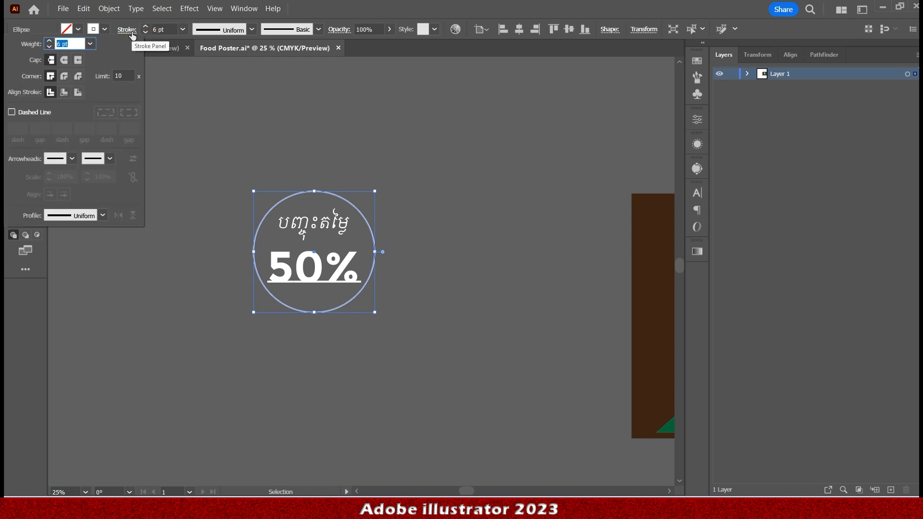
click(230, 36)
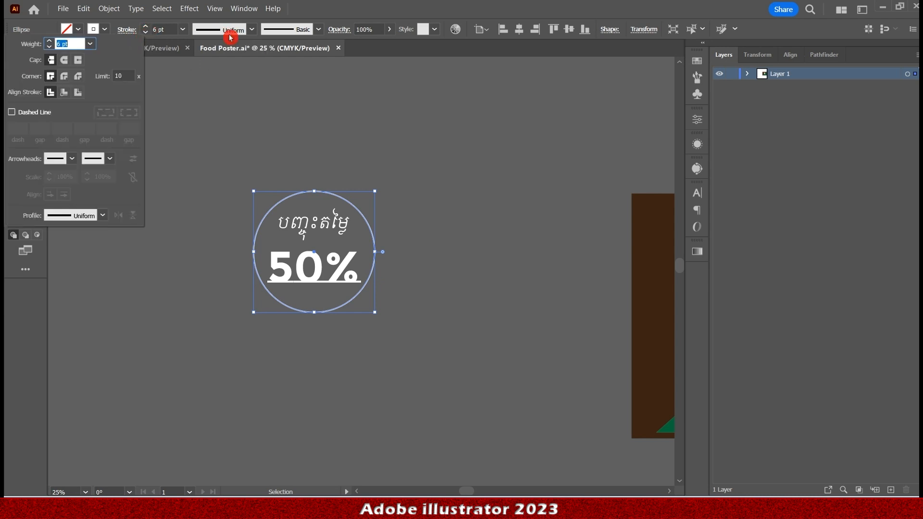
click(12, 113)
text(60)
key(Return)
scroll(19, 131, up, 5)
click(20, 134)
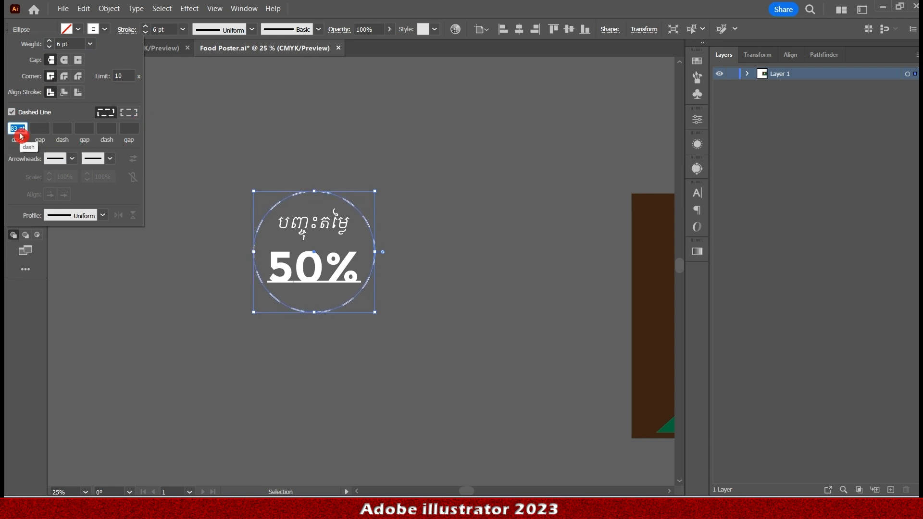
scroll(20, 136, up, 4)
click(106, 30)
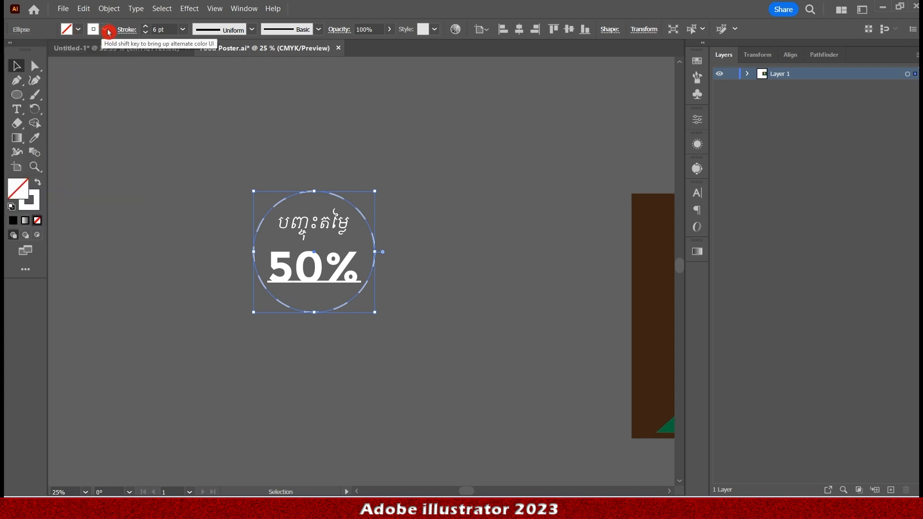
click(313, 145)
scroll(240, 217, up, 3)
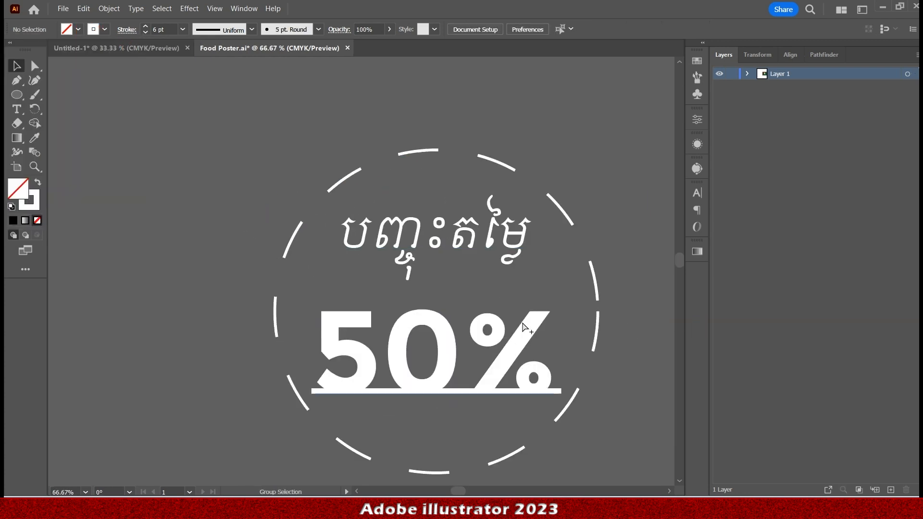
Group the dashed circle with the Khmer discount text and the 50% text
scroll(522, 326, down, 2)
drag(503, 171, 423, 191)
drag(586, 412, 613, 423)
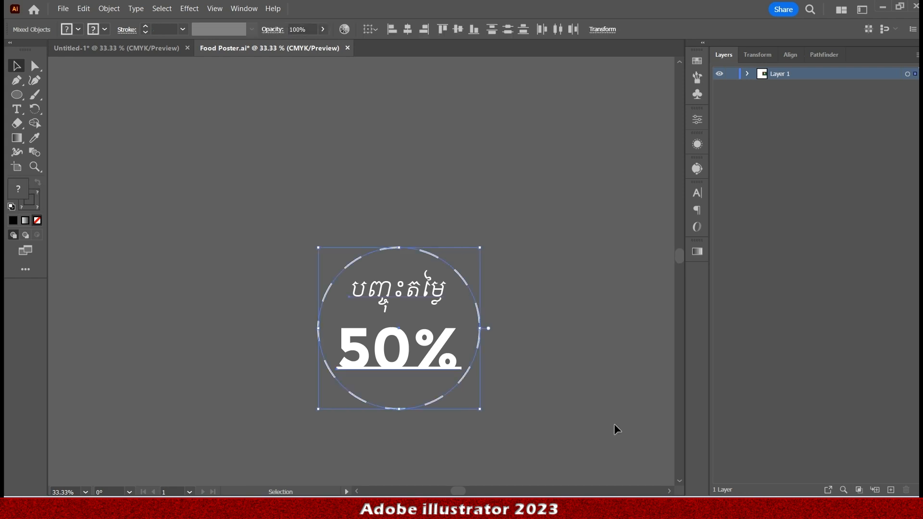
key(ctrl+g)
Move the discount badge onto the poster, shrink it to about 170 px wide and place it at the plate's upper right
scroll(408, 302, down, 4)
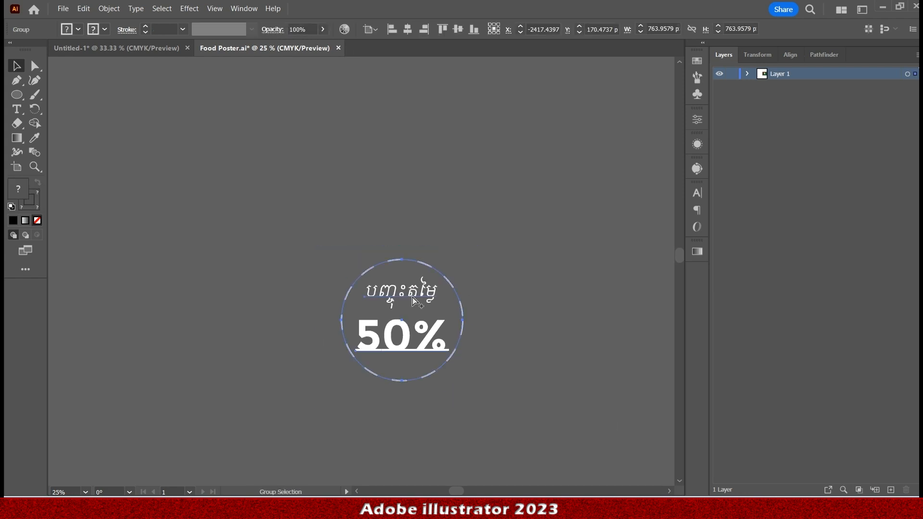
drag(327, 310, 497, 318)
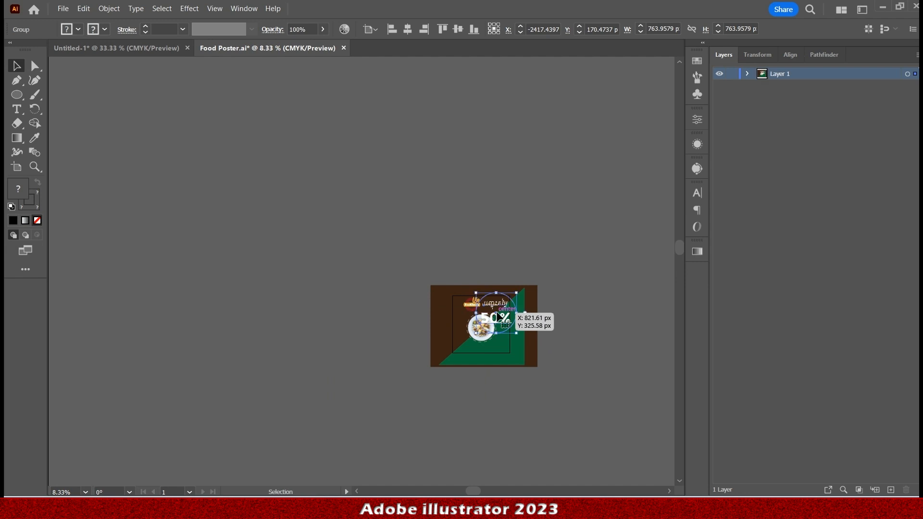
scroll(497, 315, up, 4)
drag(570, 396, 495, 312)
scroll(502, 313, up, 3)
scroll(443, 257, down, 2)
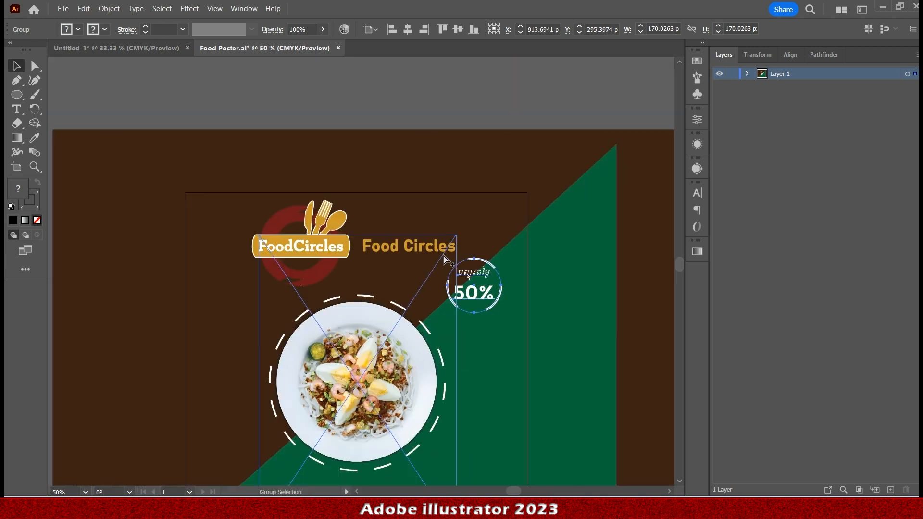
click(567, 120)
Group the plate image with its dashed ring, move the group up slightly and deselect it
scroll(389, 261, down, 1)
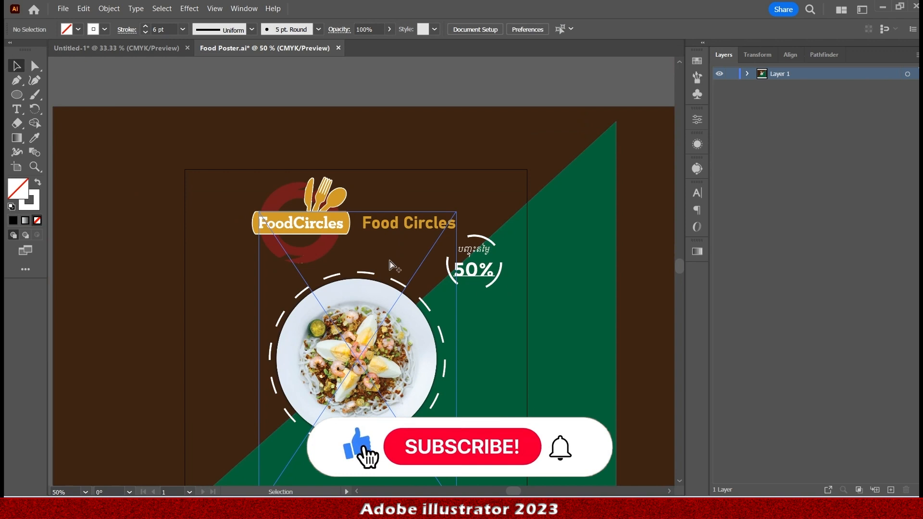
scroll(390, 263, down, 2)
drag(406, 173, 505, 137)
scroll(533, 235, up, 3)
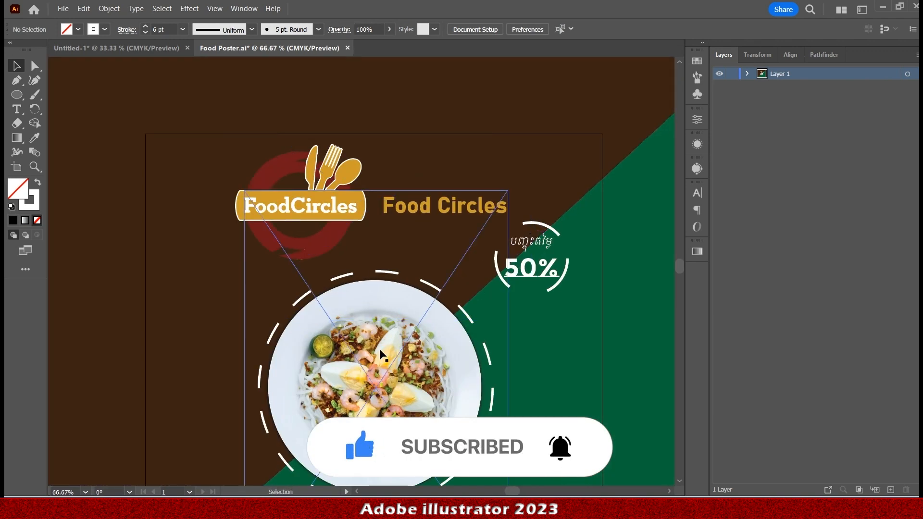
scroll(353, 334, down, 1)
click(377, 329)
scroll(258, 333, up, 3)
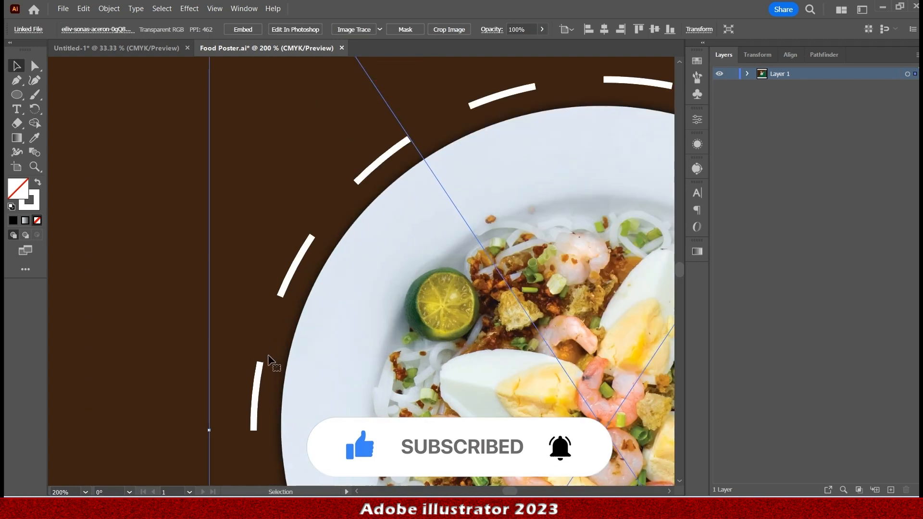
click(258, 382)
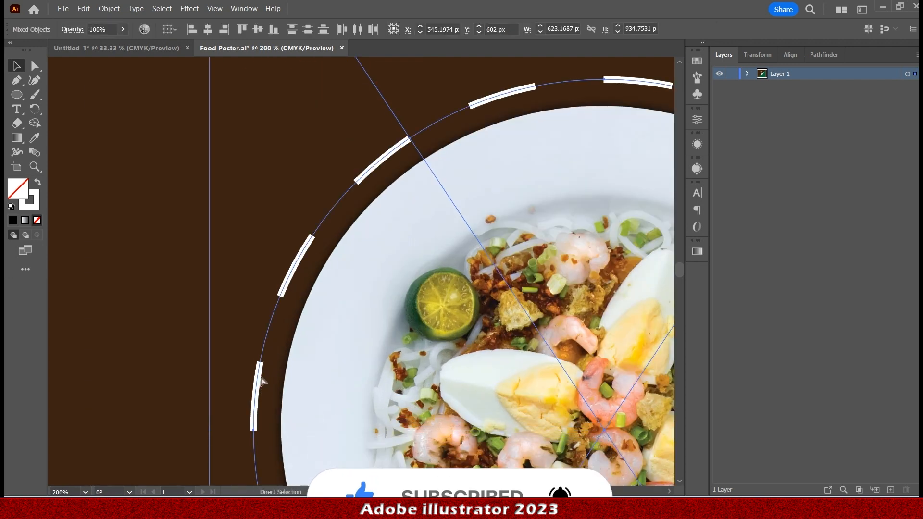
scroll(464, 306, down, 4)
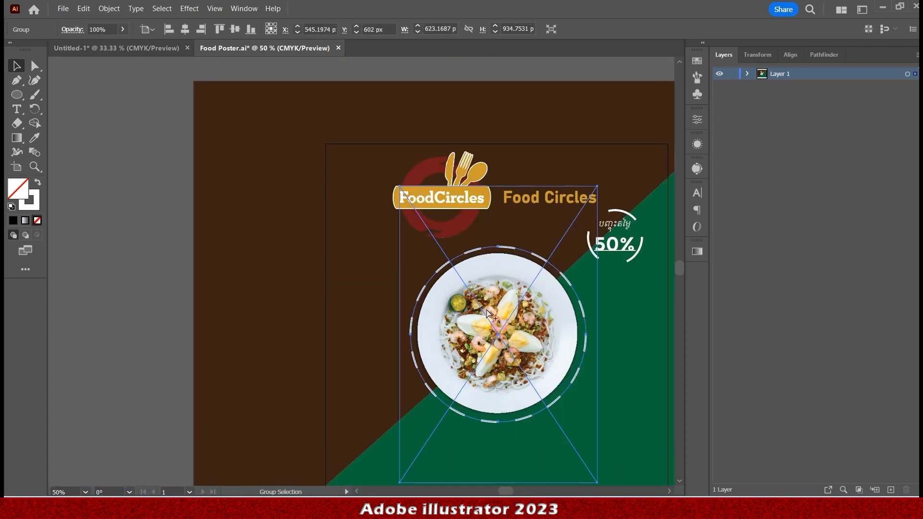
drag(517, 331, 517, 322)
click(123, 227)
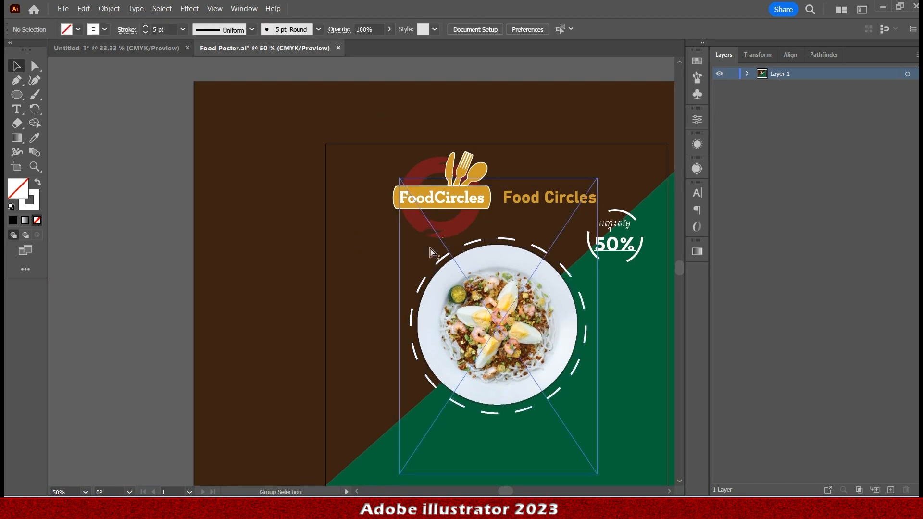
Draw a horizontal white line segment just below the plate, slightly wider than its dashed ring
scroll(432, 252, down, 1)
drag(534, 124, 480, 94)
scroll(317, 259, down, 1)
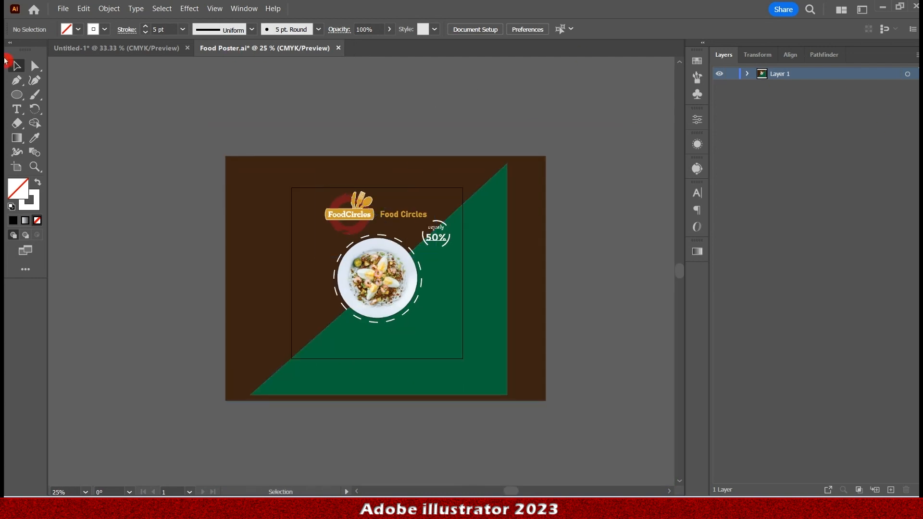
drag(13, 101, 97, 152)
scroll(380, 310, up, 2)
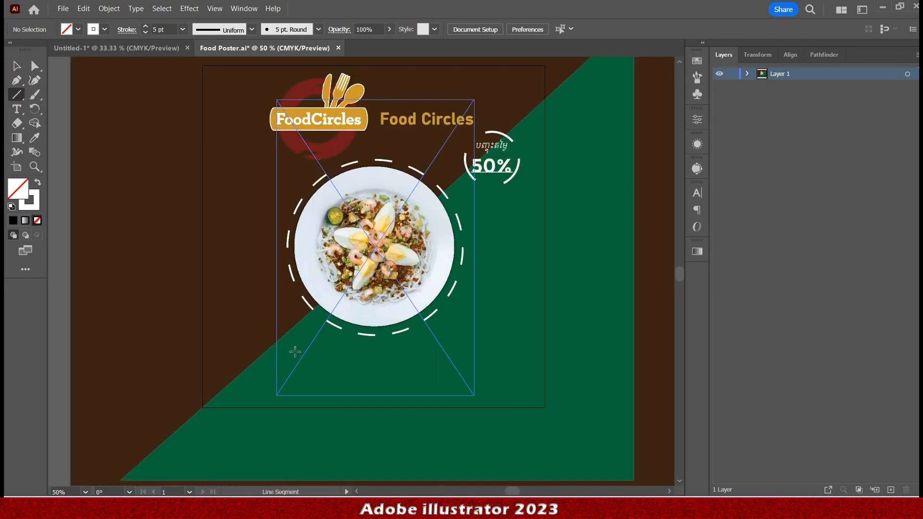
drag(287, 347, 475, 347)
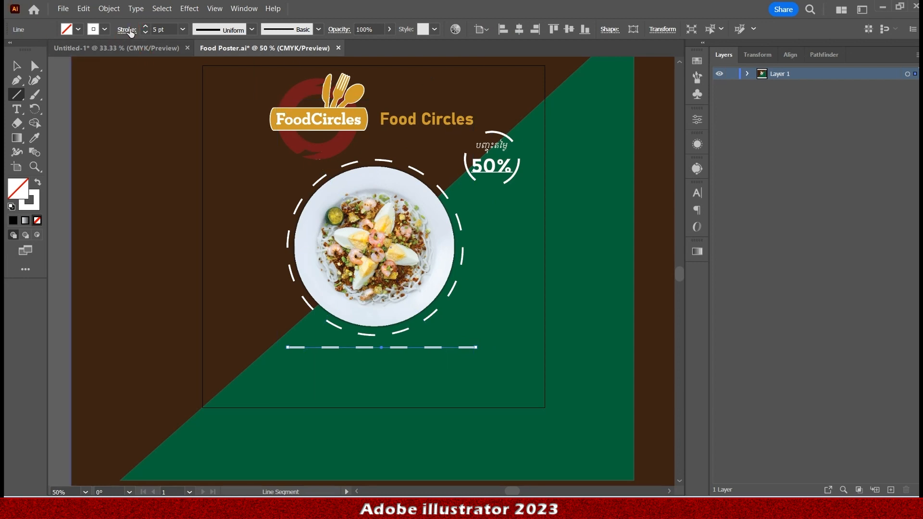
Make the line below the plate solid by switching off its dashed stroke
click(318, 29)
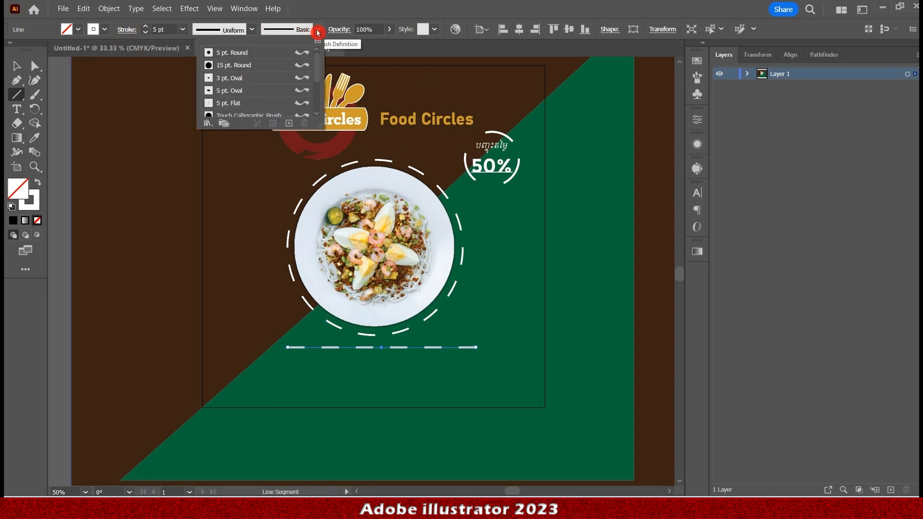
click(319, 29)
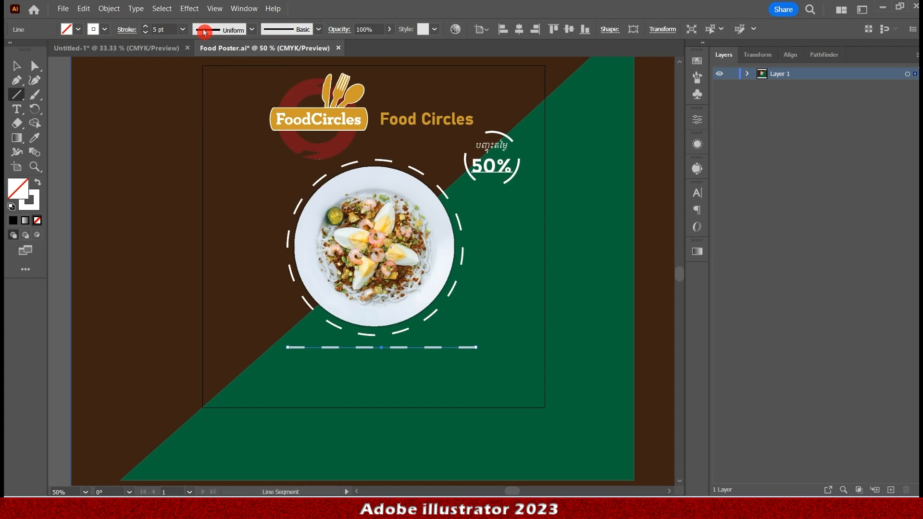
click(126, 30)
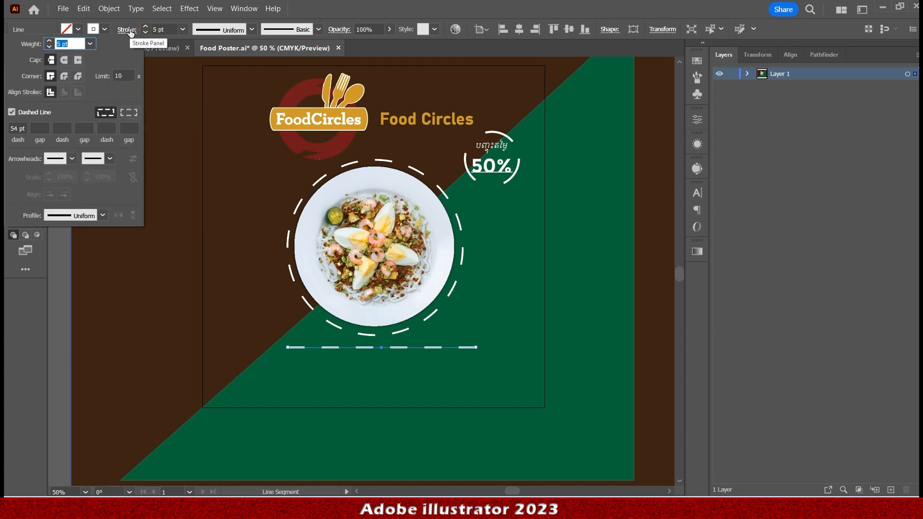
click(12, 113)
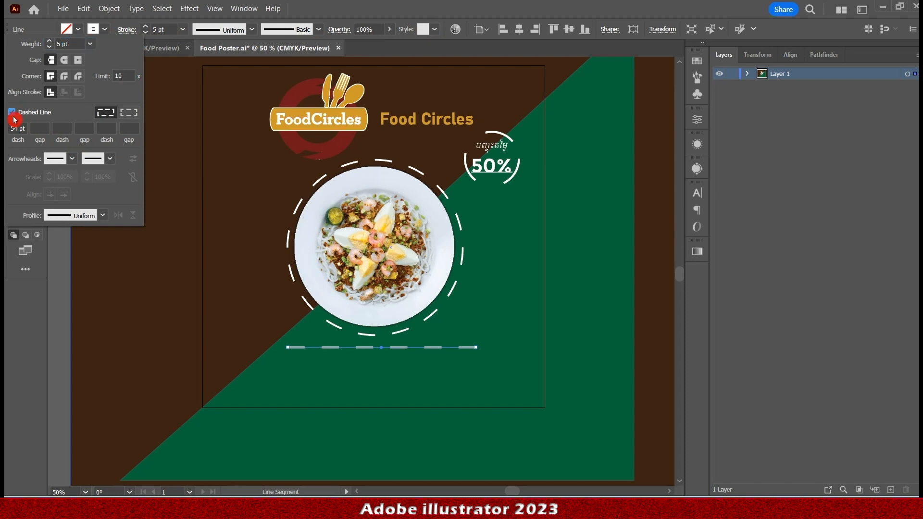
Add the Arrow 39 asterisk arrowhead to the right end of the line below the plate
click(72, 159)
scroll(64, 233, down, 5)
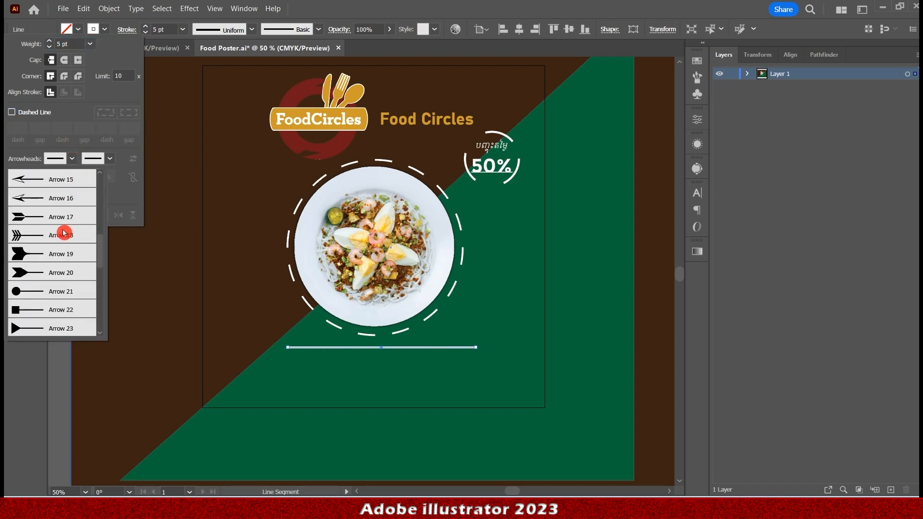
scroll(64, 234, down, 4)
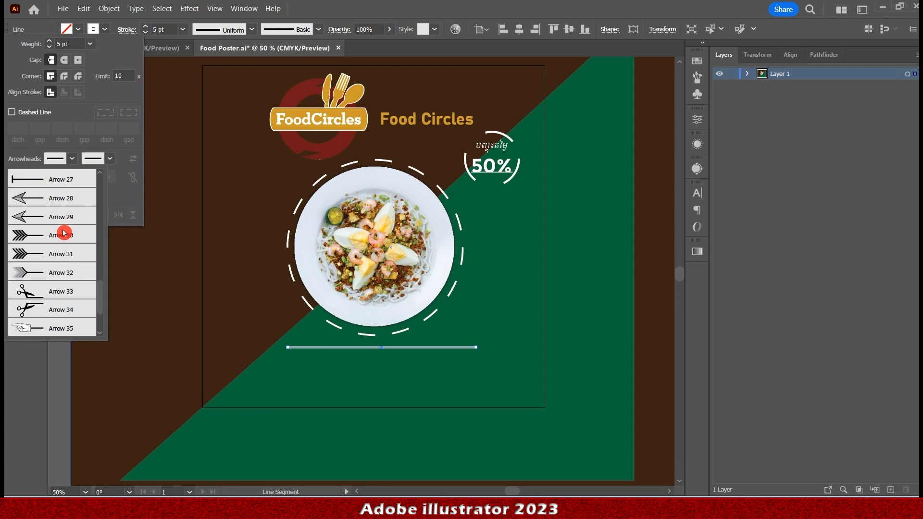
scroll(64, 233, down, 2)
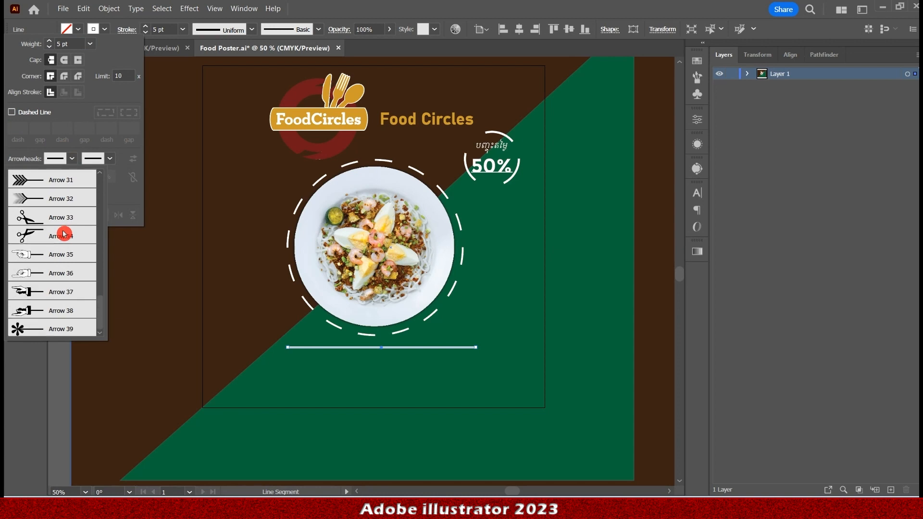
click(110, 158)
click(110, 159)
scroll(67, 245, down, 3)
scroll(66, 245, down, 7)
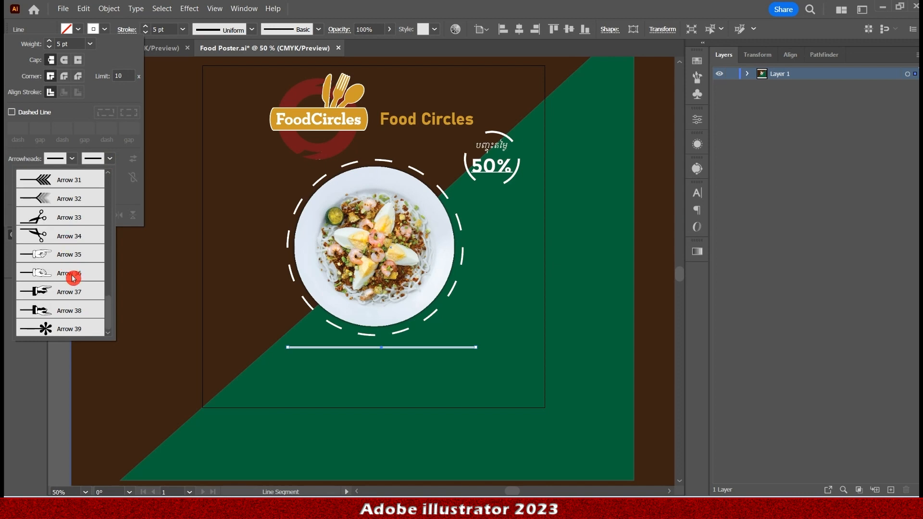
click(68, 330)
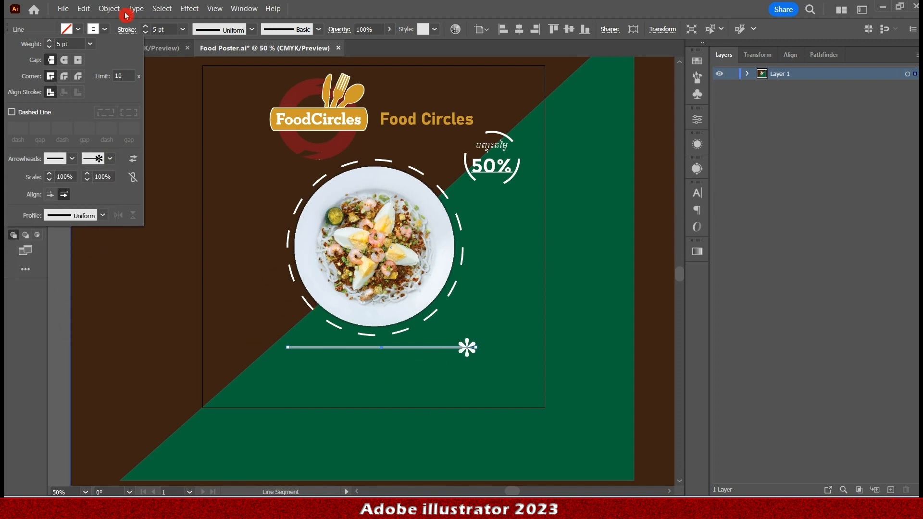
click(112, 30)
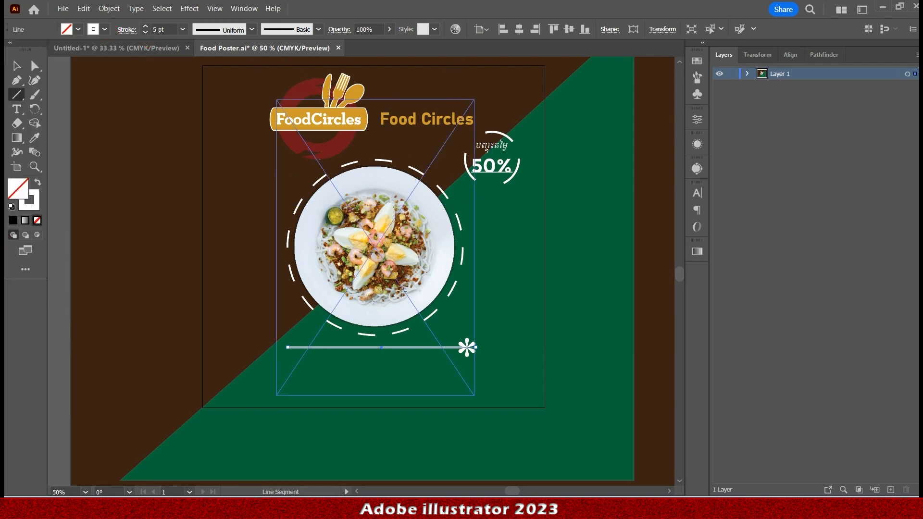
Cancel the stray new line segment and deselect the decorative line
scroll(403, 294, down, 3)
click(555, 207)
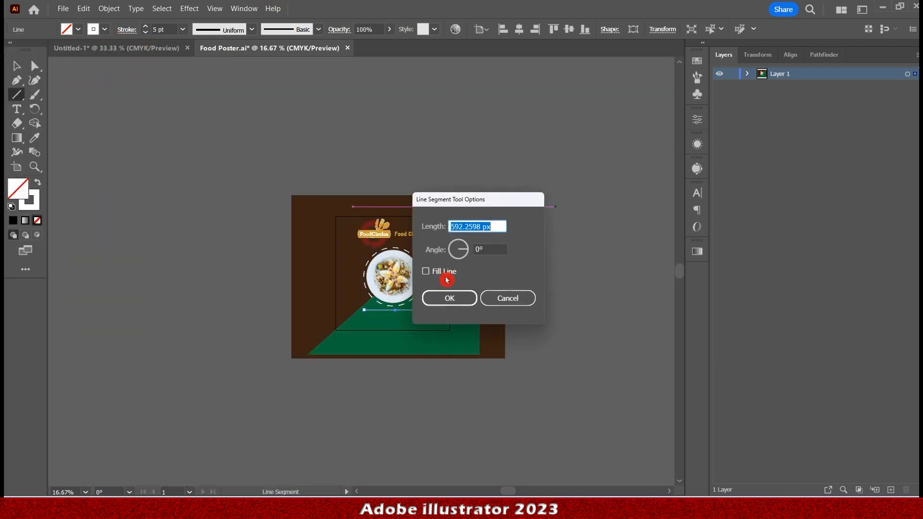
key(Escape)
click(16, 65)
scroll(336, 274, up, 4)
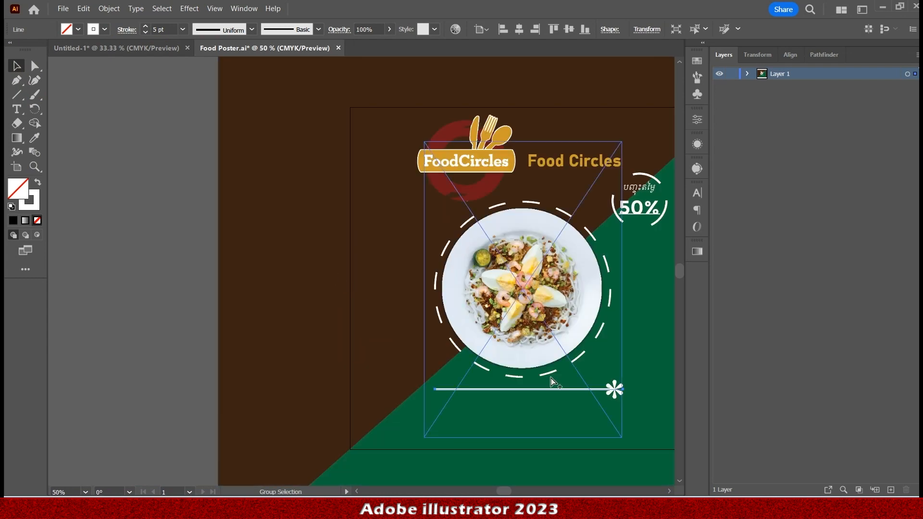
click(75, 292)
scroll(469, 273, down, 2)
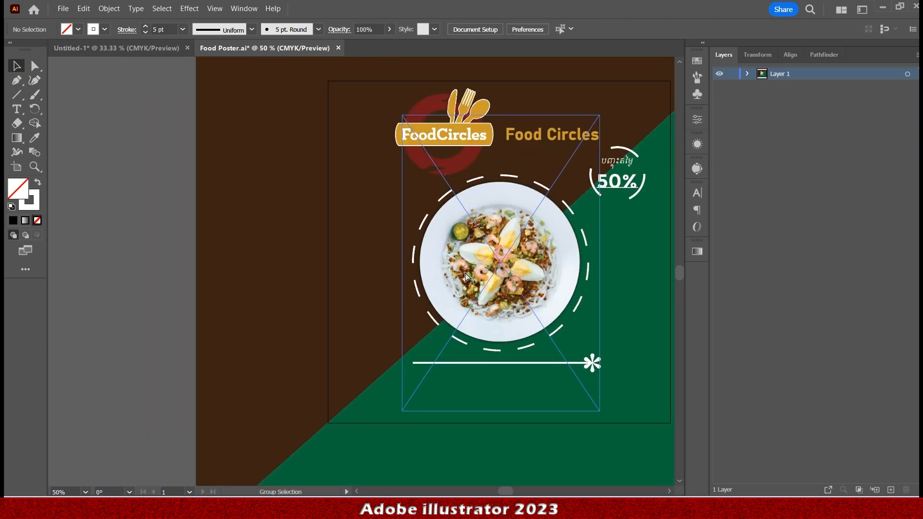
Switch to File Explorer and open the Delivery_App folder inside the food poster lesson's Source folder
click(697, 125)
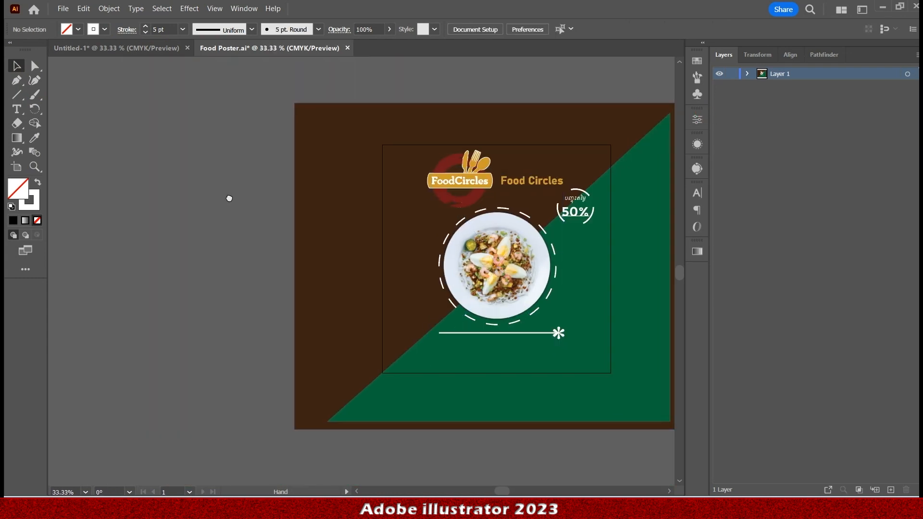
drag(227, 198, 784, 236)
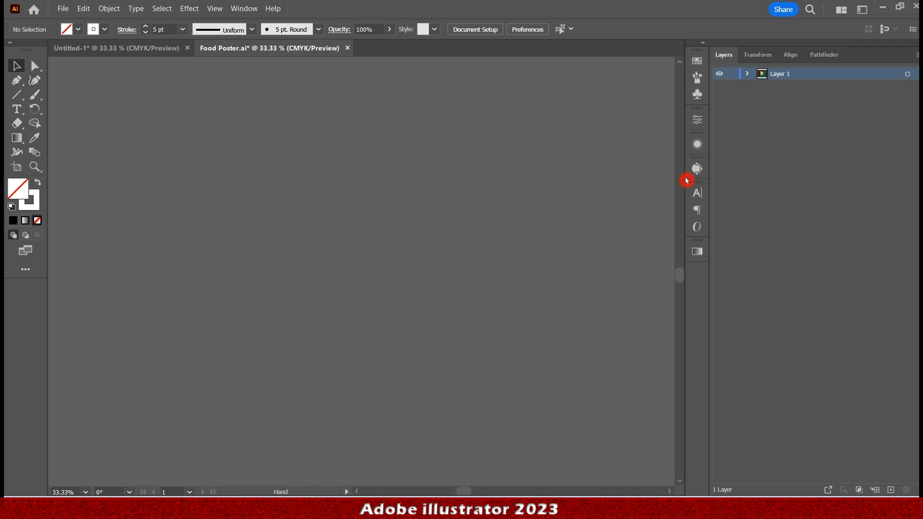
click(495, 495)
click(443, 262)
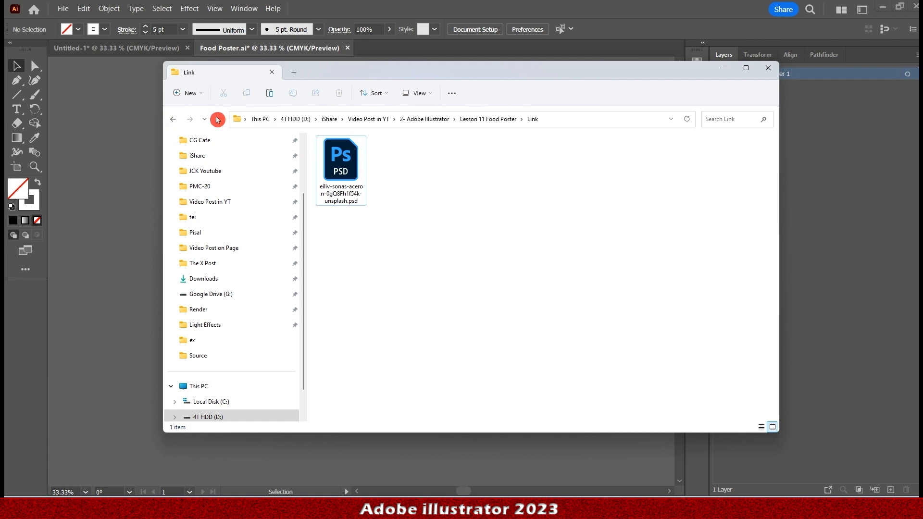
click(177, 120)
click(344, 173)
double_click(344, 174)
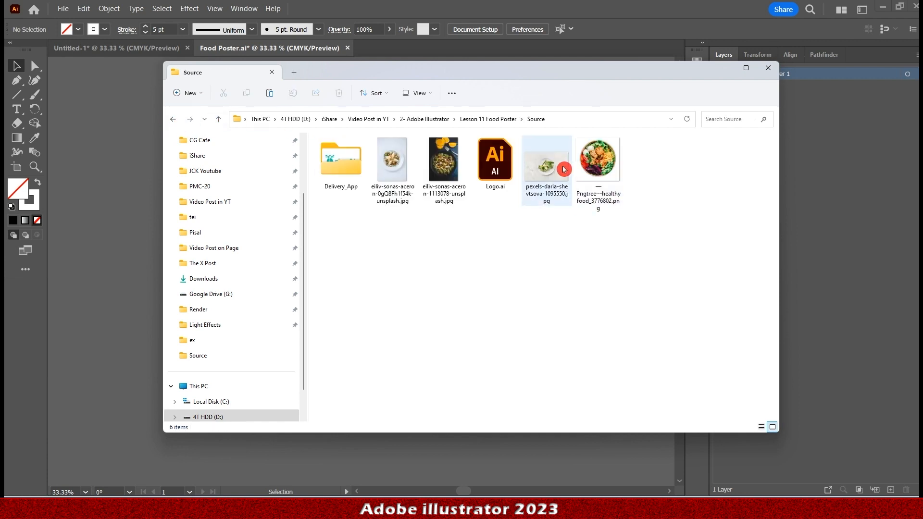
double_click(339, 165)
Place the WOWNOW, E-GetS, foodpanda and nham24-1.jpg logo images together on the empty canvas beside the poster and deselect them
click(338, 167)
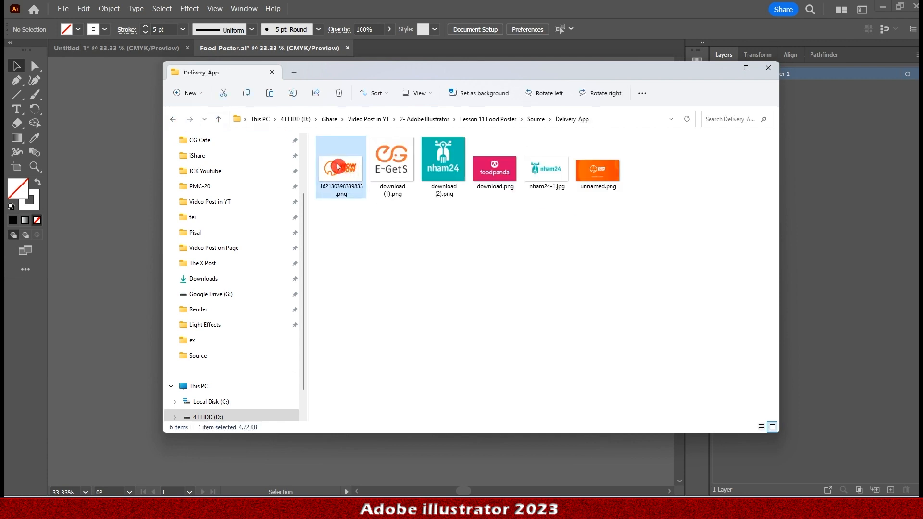
click(375, 169)
click(341, 175)
ctrl+click(381, 169)
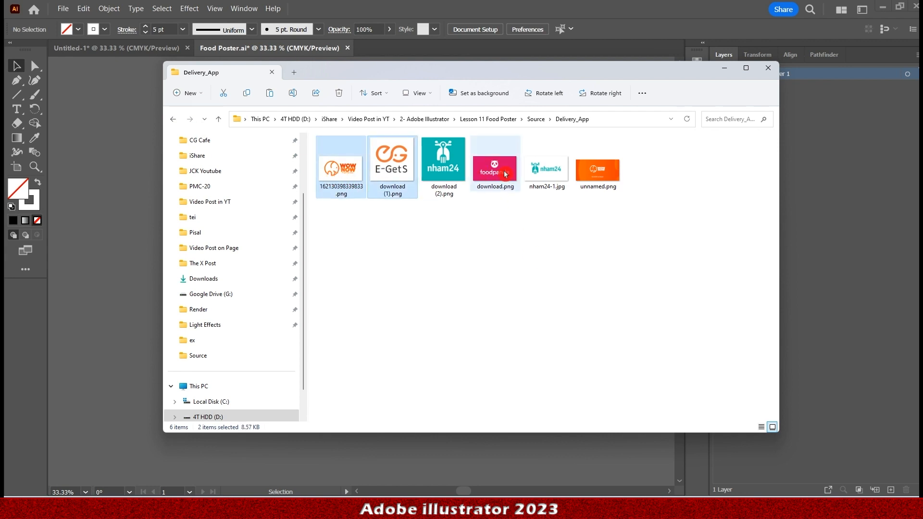
ctrl+click(506, 174)
ctrl+click(547, 169)
drag(515, 169, 116, 283)
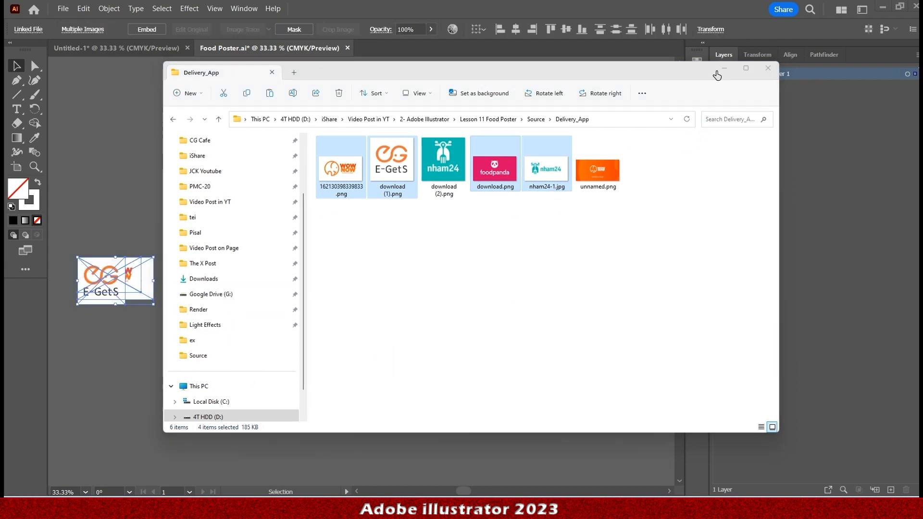
click(374, 327)
Draw a white-outlined rectangle about 124 x 53 px on the poster's lower left, below the decorative line
scroll(371, 322, down, 5)
scroll(371, 324, up, 7)
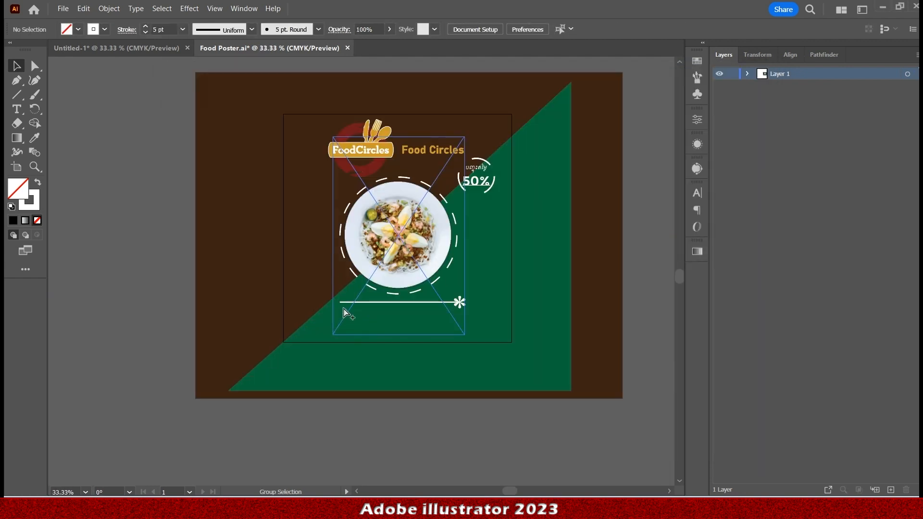
click(5, 165)
drag(16, 100, 66, 91)
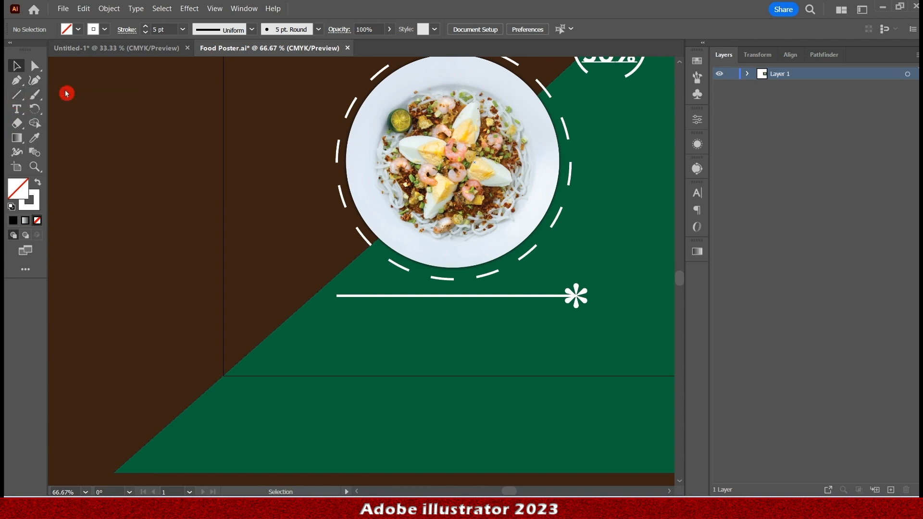
drag(280, 325, 333, 347)
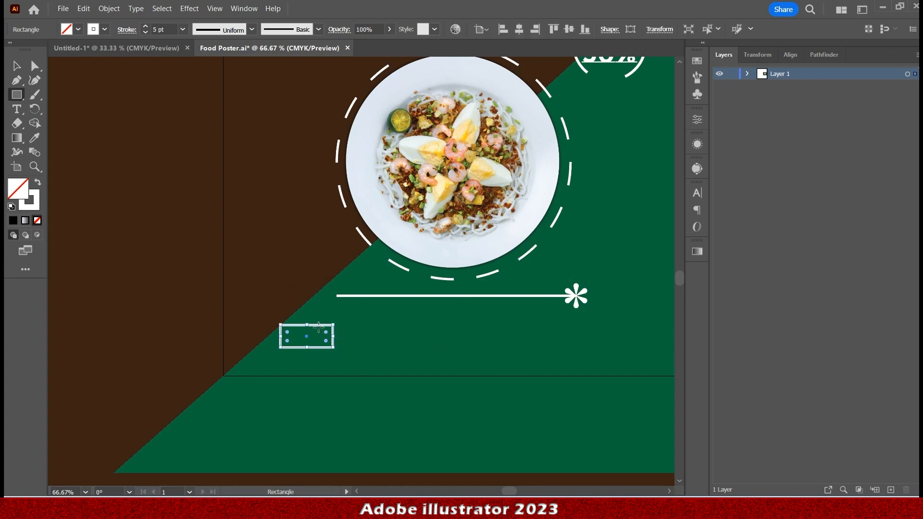
Round all four corners of the small rectangle evenly
scroll(297, 339, up, 6)
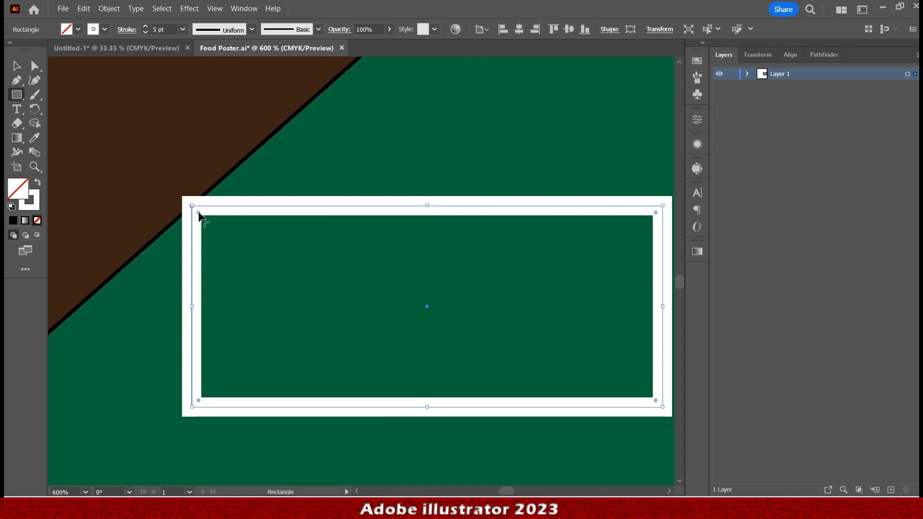
drag(202, 215, 256, 228)
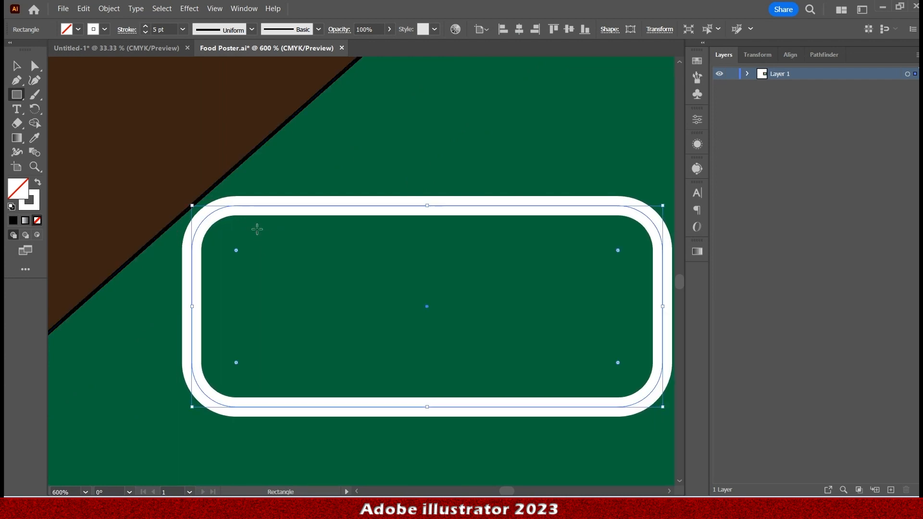
scroll(277, 223, down, 4)
scroll(277, 223, down, 2)
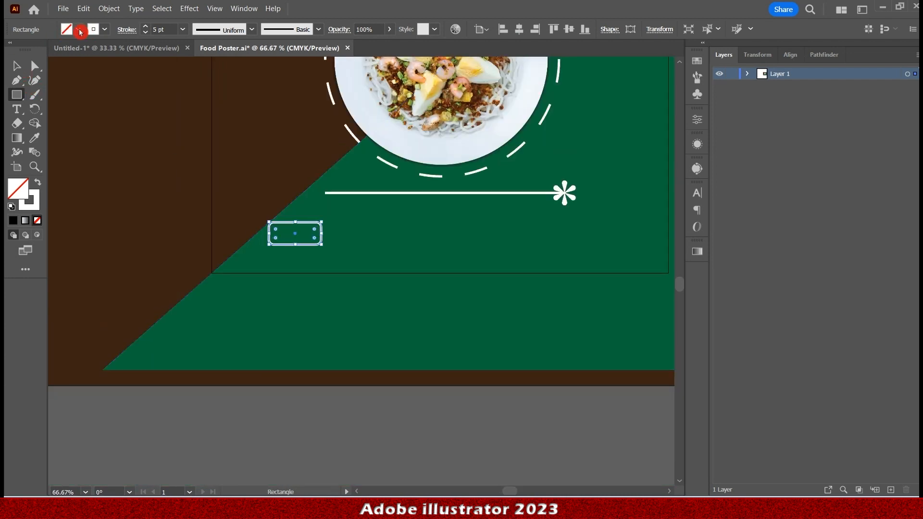
Fill the rounded rectangle with bright blue, keeping its white outline
click(80, 32)
click(24, 51)
click(80, 32)
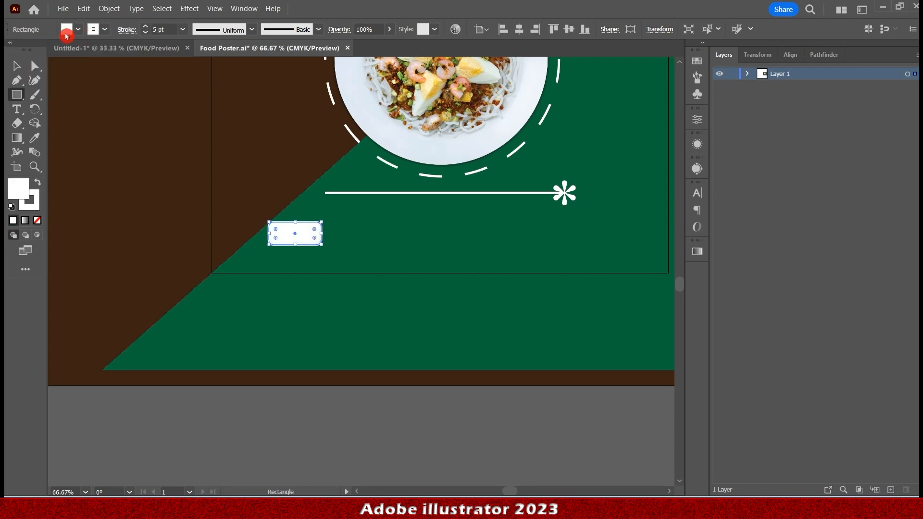
click(66, 31)
click(71, 51)
click(83, 31)
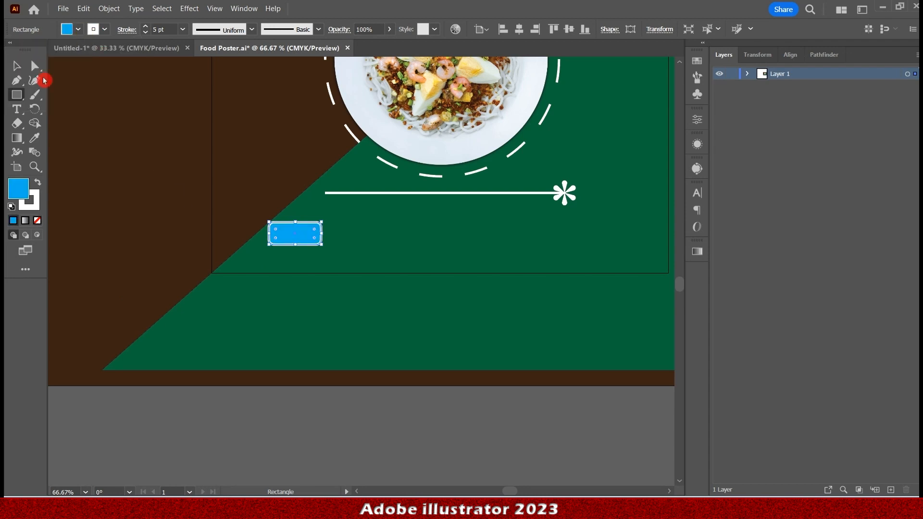
Move the blue rounded rectangle off the poster onto the empty canvas to its left
click(16, 66)
drag(299, 233, 129, 321)
scroll(347, 306, down, 2)
scroll(128, 322, down, 2)
scroll(124, 319, up, 3)
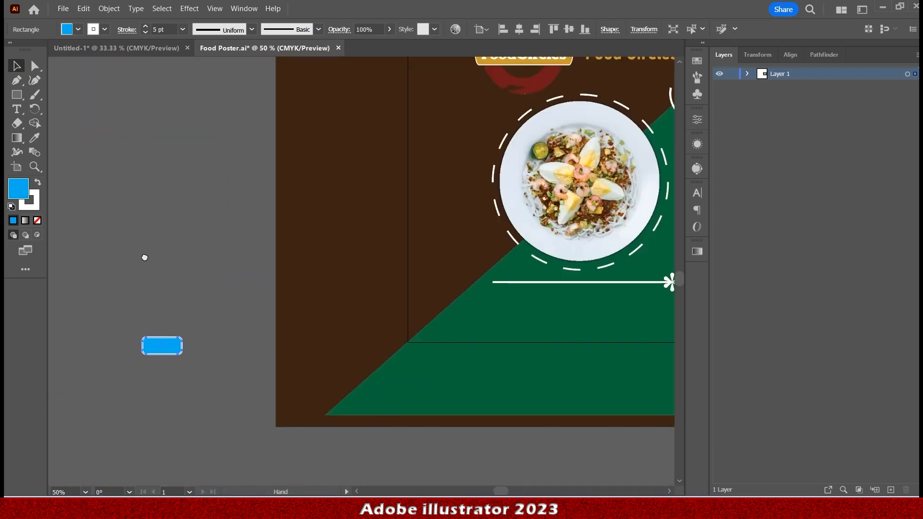
Move the stacked delivery-app logos close to the blue rounded rectangle and deselect them
drag(144, 257, 442, 262)
scroll(313, 262, down, 2)
drag(313, 262, 541, 275)
scroll(579, 253, up, 2)
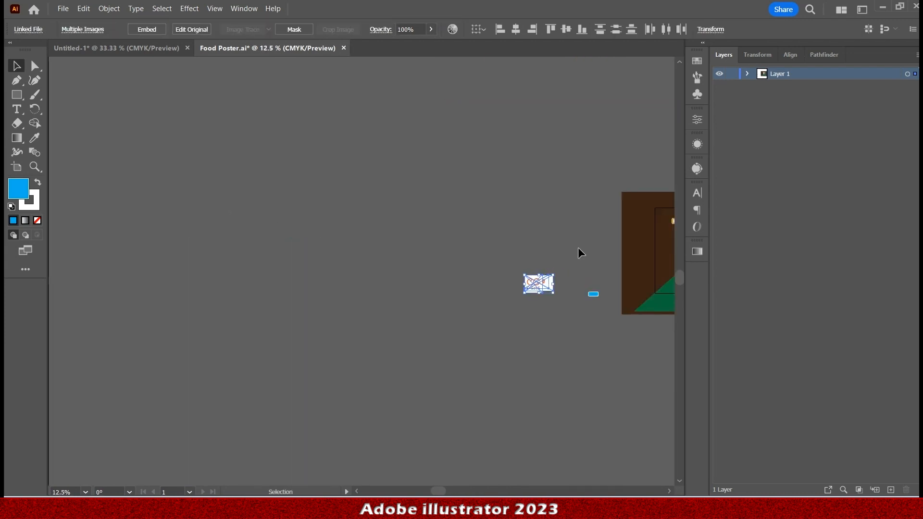
click(560, 262)
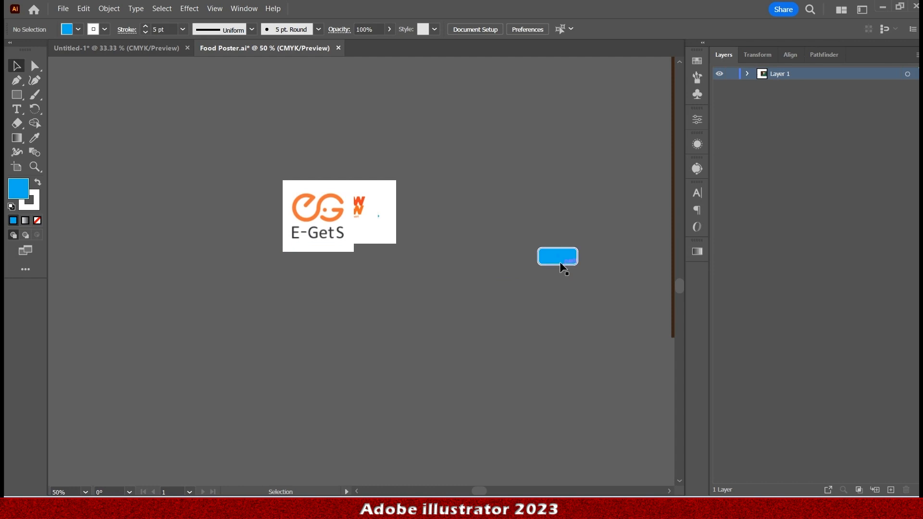
Make three copies of the blue rounded rectangle and spread the four stacked delivery-app logos apart
drag(549, 263, 460, 368)
click(485, 209)
drag(331, 226, 521, 158)
drag(374, 201, 287, 300)
drag(324, 207, 199, 180)
drag(340, 220, 386, 336)
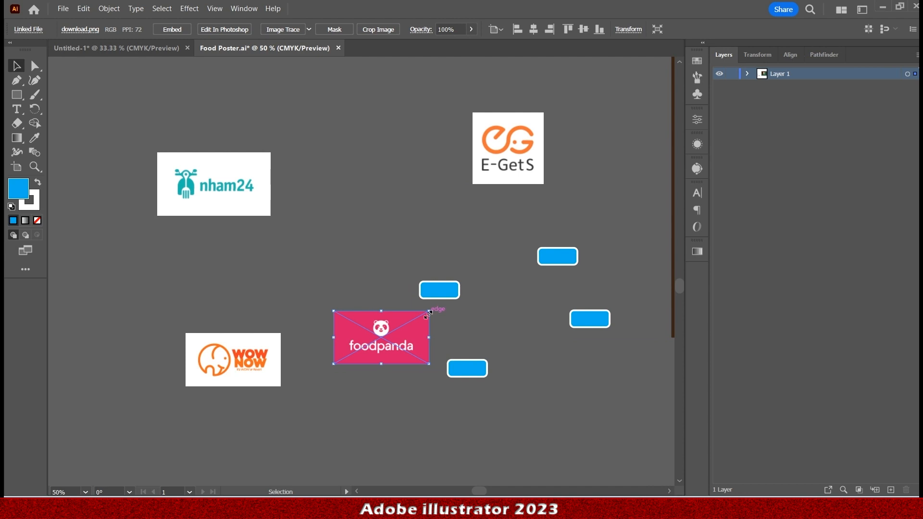
Shrink the foodpanda logo to about 136 px wide and clip it with a blue rounded rectangle placed over it
drag(428, 311, 389, 341)
drag(439, 290, 373, 371)
click(329, 325)
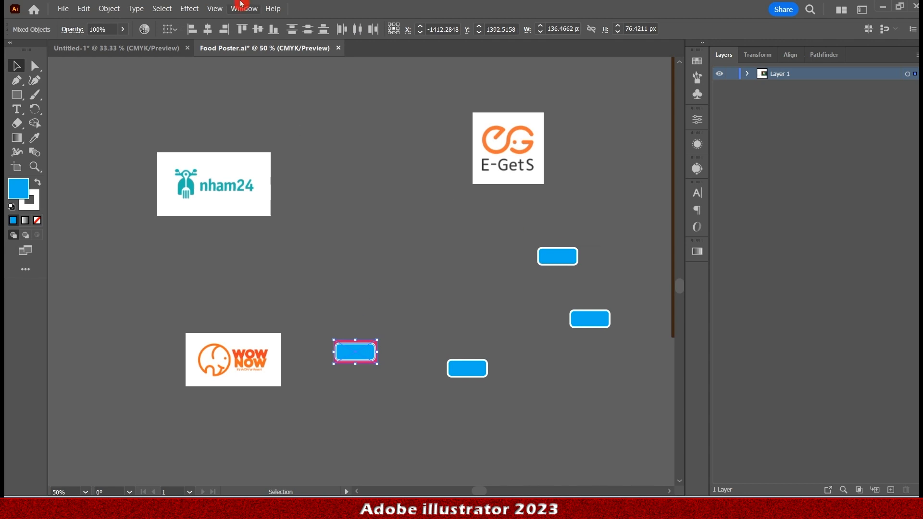
click(254, 34)
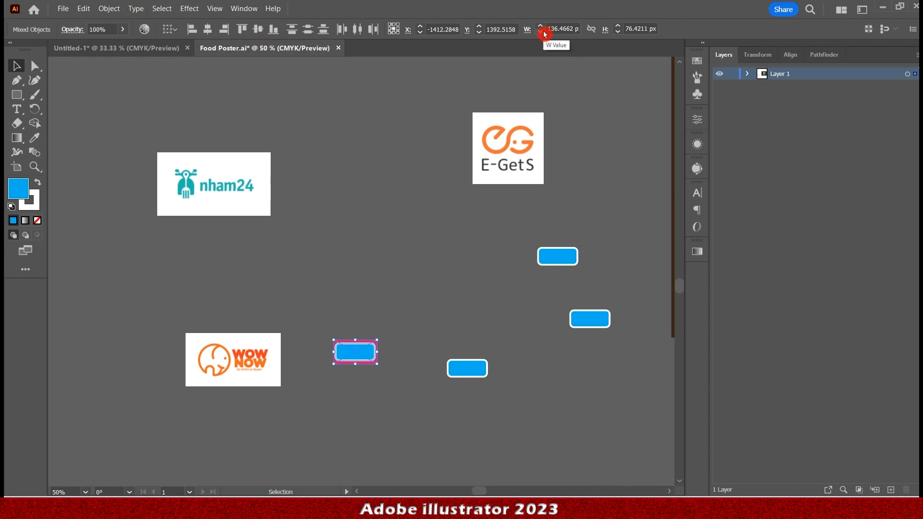
key(ctrl+7)
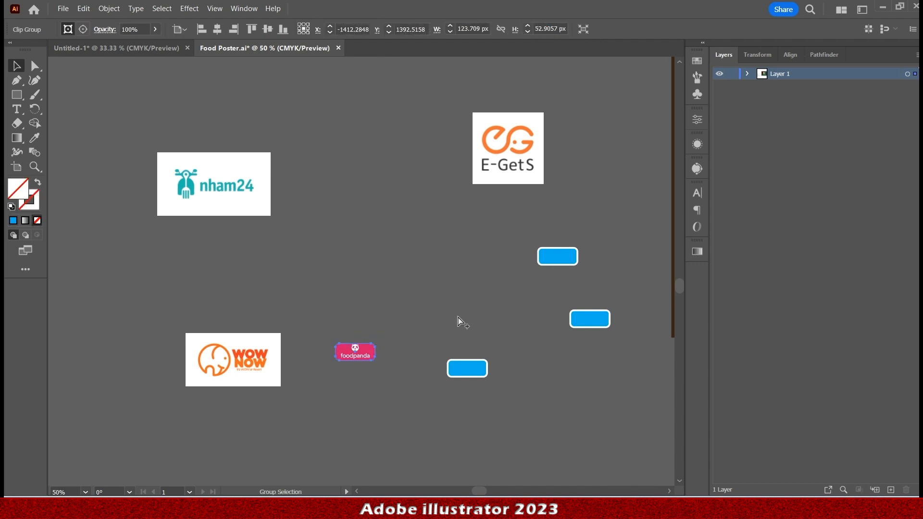
scroll(295, 375, up, 5)
scroll(291, 398, down, 4)
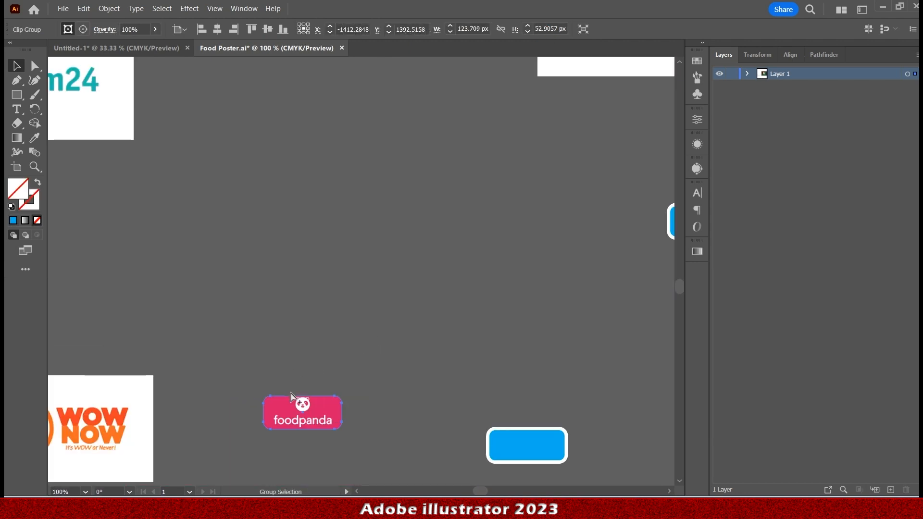
click(356, 282)
Shrink the WOW NOW logo and place a blue rounded rectangle over it
scroll(312, 295, down, 2)
drag(226, 348, 367, 275)
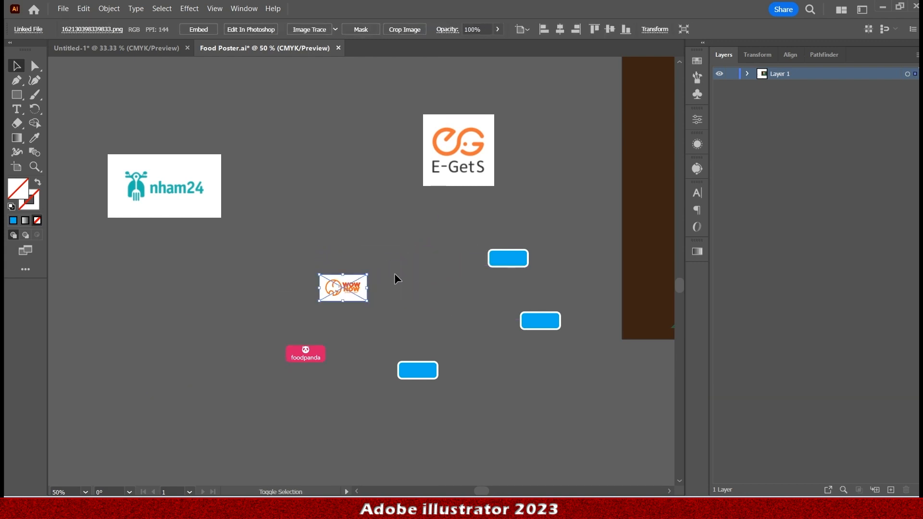
click(541, 260)
drag(521, 262, 362, 294)
scroll(332, 288, up, 2)
click(295, 318)
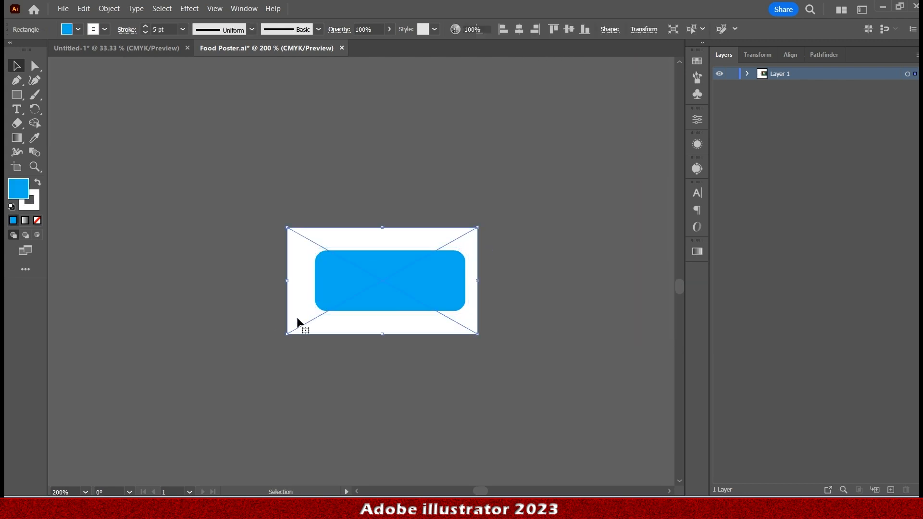
Resize and reposition the WOW NOW logo so it surrounds the blue rounded rectangle evenly
drag(477, 333, 461, 325)
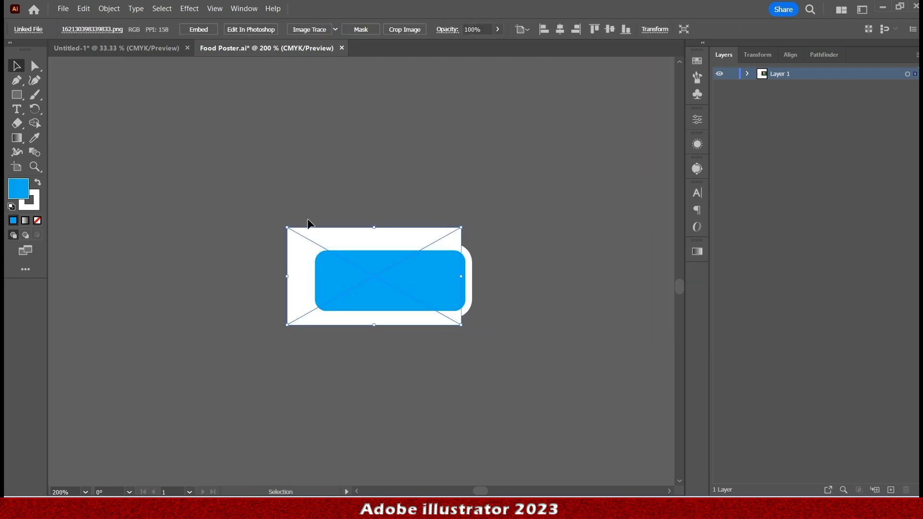
ctrl+click(289, 227)
click(304, 234)
drag(461, 325, 490, 339)
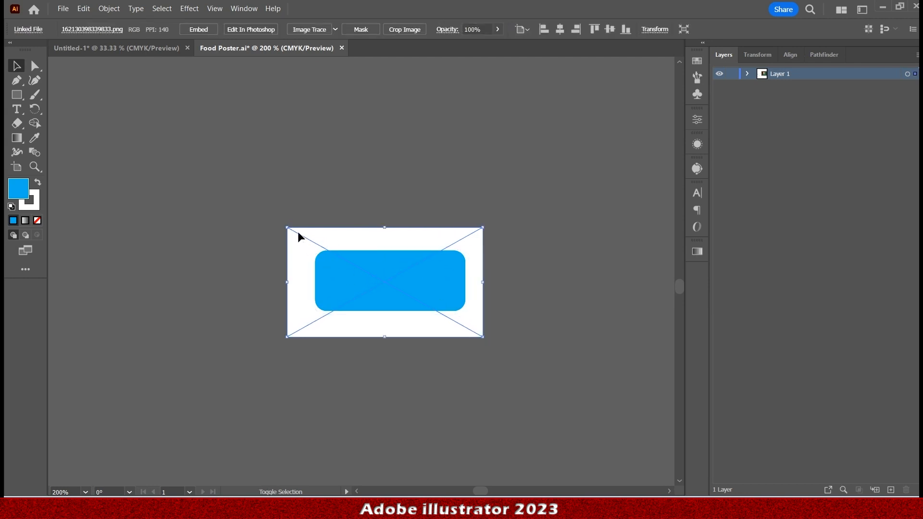
drag(286, 226, 304, 234)
mouse_move(419, 246)
mouse_down()
mouse_move(401, 234)
mouse_move(421, 237)
mouse_up()
drag(482, 230, 474, 234)
drag(348, 239, 349, 241)
Remove the white stroke from the blue rounded rectangle over the WOW NOW logo
click(386, 254)
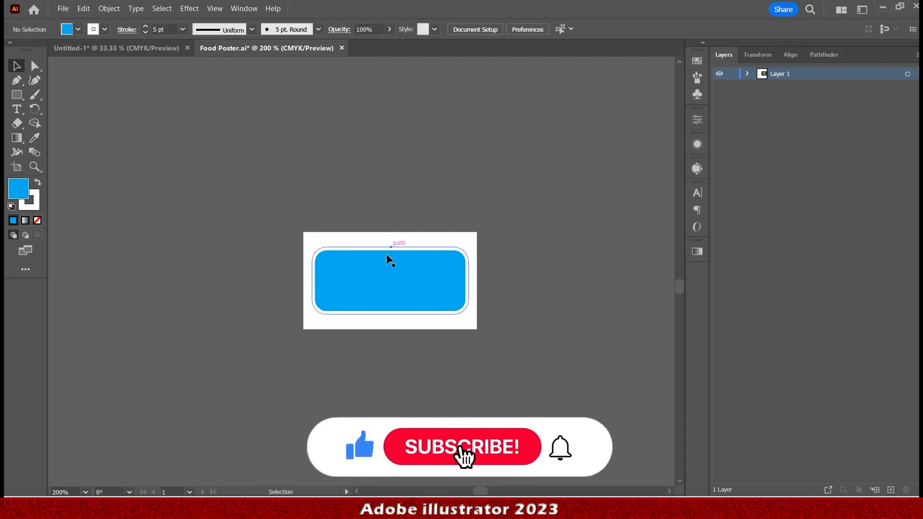
click(85, 31)
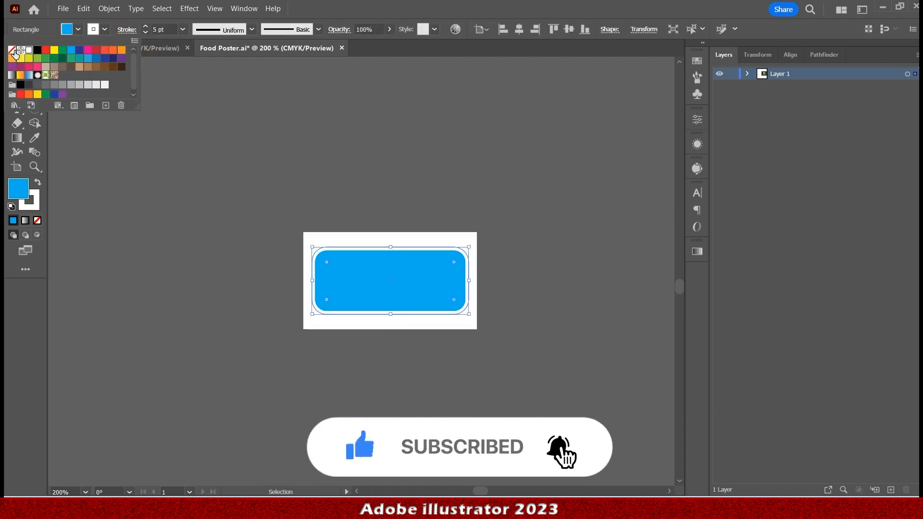
click(12, 50)
click(422, 231)
Scale the WOW NOW logo down to about 128 px wide, close around the rounded rectangle
click(409, 236)
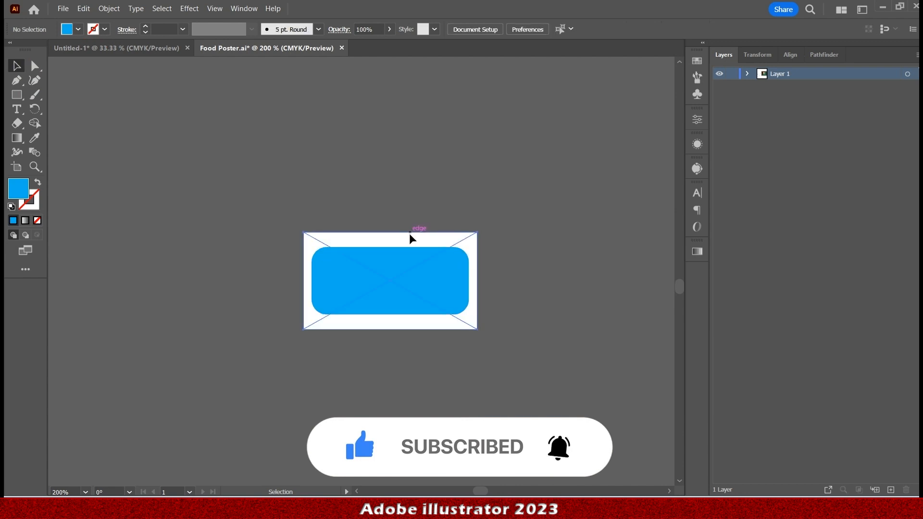
drag(477, 329, 471, 326)
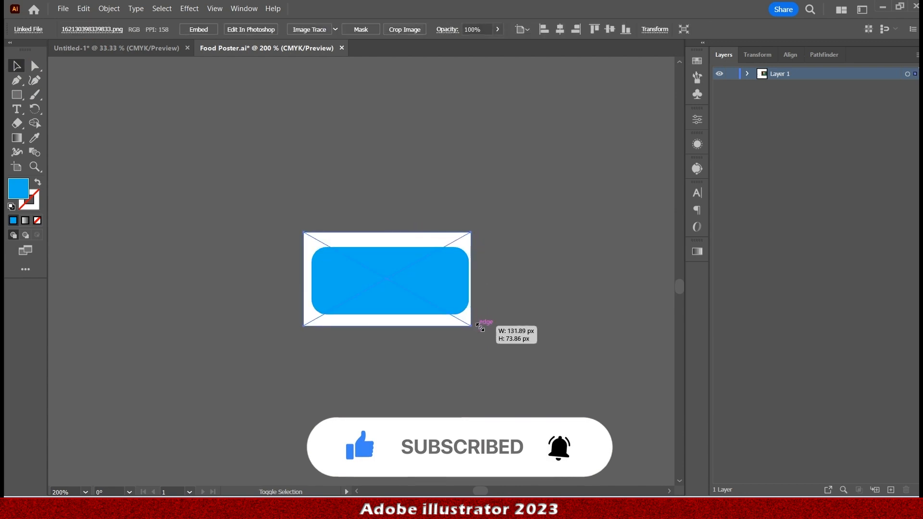
drag(303, 328, 310, 328)
click(172, 206)
Centre the WOW NOW logo and the rounded rectangle on each other, then clip the logo with the rectangle
drag(473, 368, 341, 62)
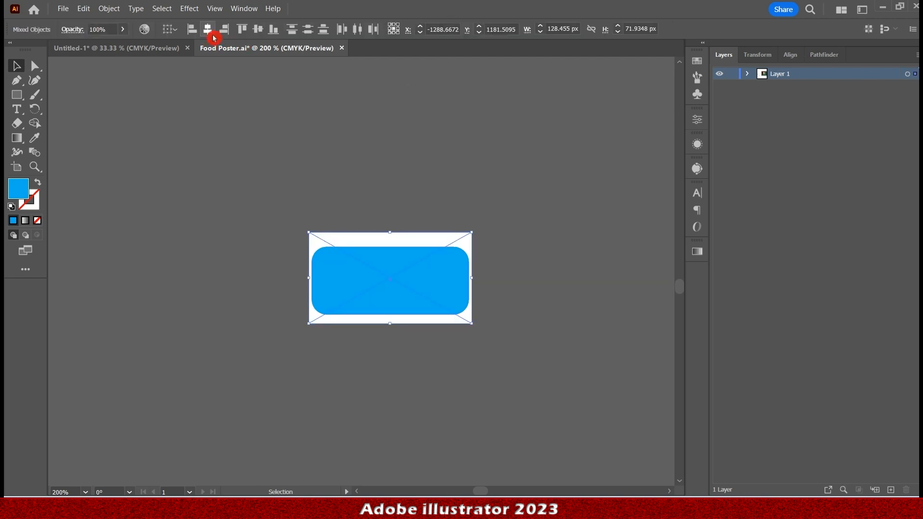
click(262, 32)
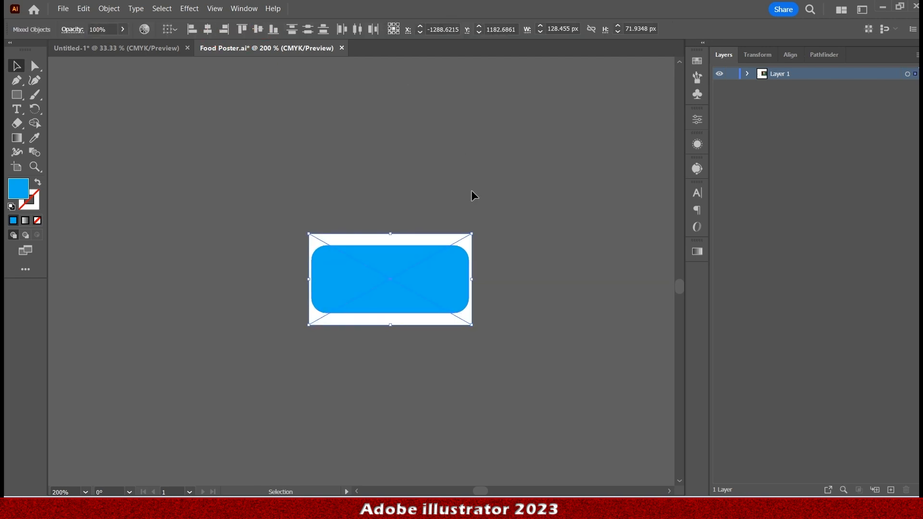
key(ctrl+7)
scroll(472, 190, down, 4)
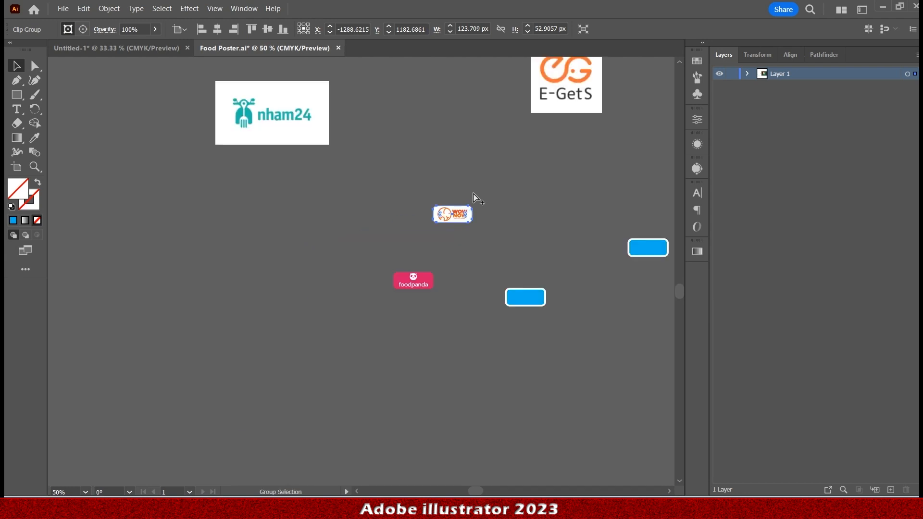
click(482, 167)
click(475, 45)
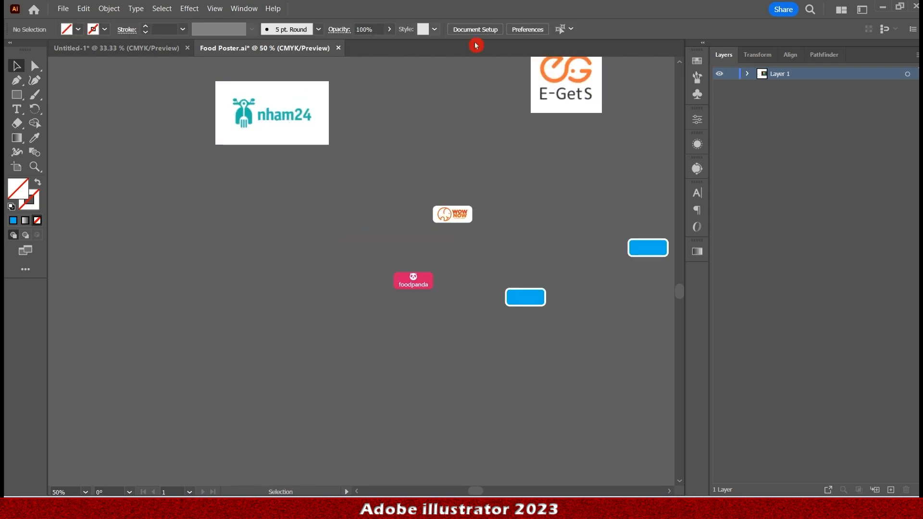
Move the clipped WOW NOW logo aside and place the nham24 logo just above the nearest blue rounded rectangle
drag(449, 211, 335, 212)
drag(280, 122, 527, 239)
key(ctrl+equal)
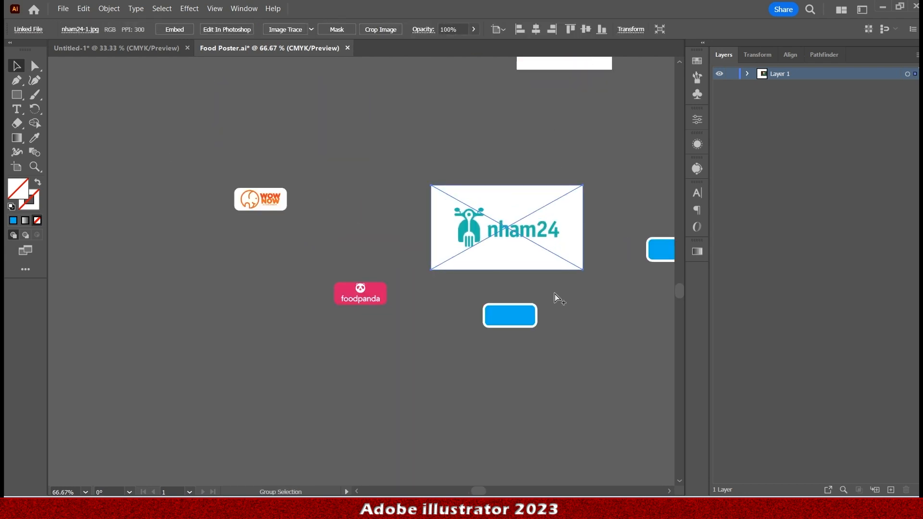
Shrink the nham24 logo to about 129 px wide and clip it with the blue rounded rectangle placed over it
drag(581, 267, 511, 285)
mouse_move(526, 290)
mouse_down()
mouse_move(543, 304)
mouse_move(534, 322)
mouse_move(518, 313)
mouse_move(531, 294)
mouse_move(549, 304)
mouse_move(516, 294)
mouse_up()
click(523, 287)
key(ctrl+z)
drag(460, 249, 563, 326)
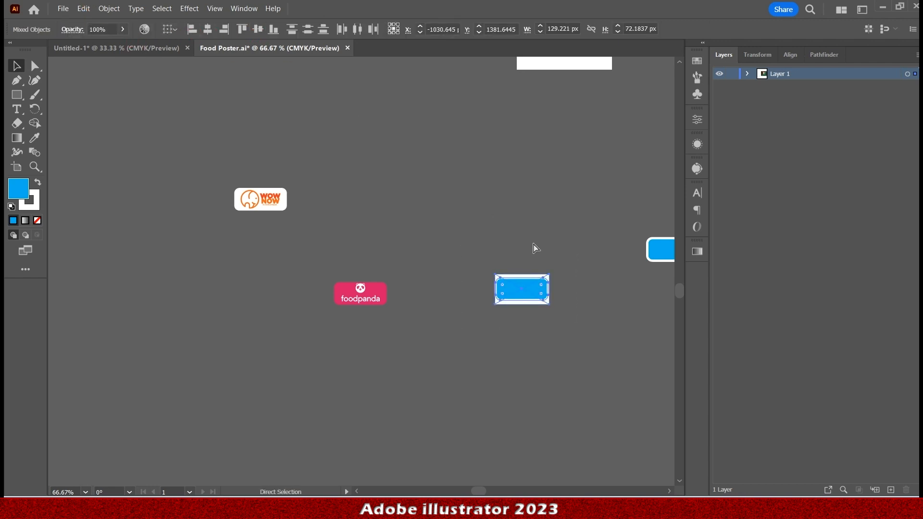
key(ctrl+7)
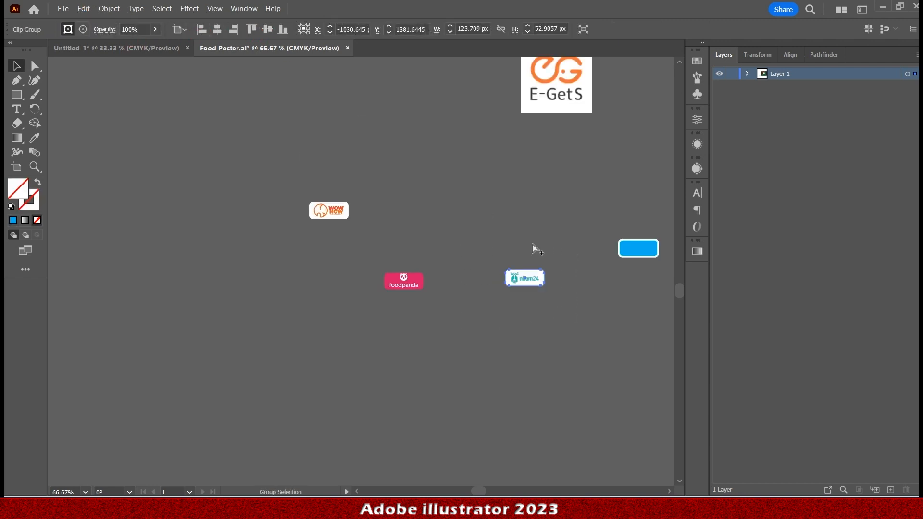
Move the E-GetS logo onto empty canvas and draw a white-filled rectangle without stroke, wider than the logo, beside it
drag(595, 156, 412, 228)
drag(387, 150, 394, 221)
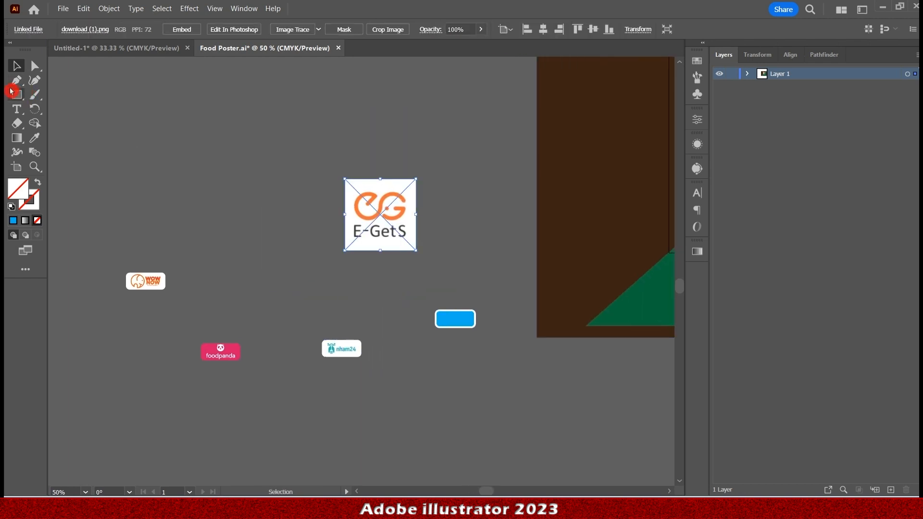
drag(204, 106, 325, 198)
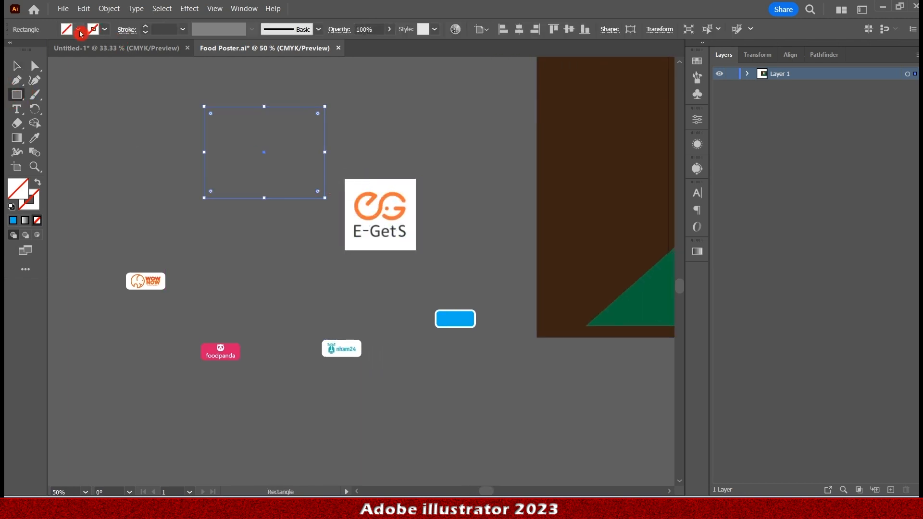
click(78, 29)
click(29, 49)
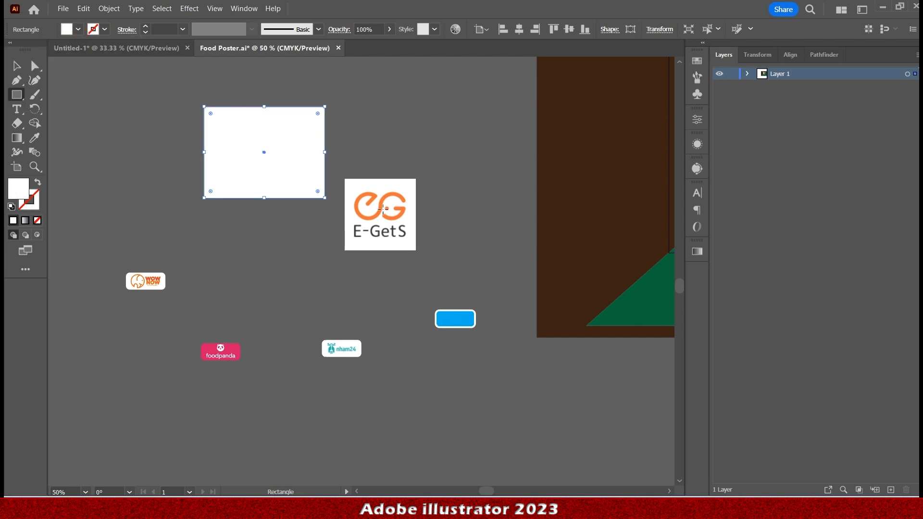
Bring the E-GetS logo to the front, place it on the white rectangle and group the two
click(7, 67)
right_click(389, 215)
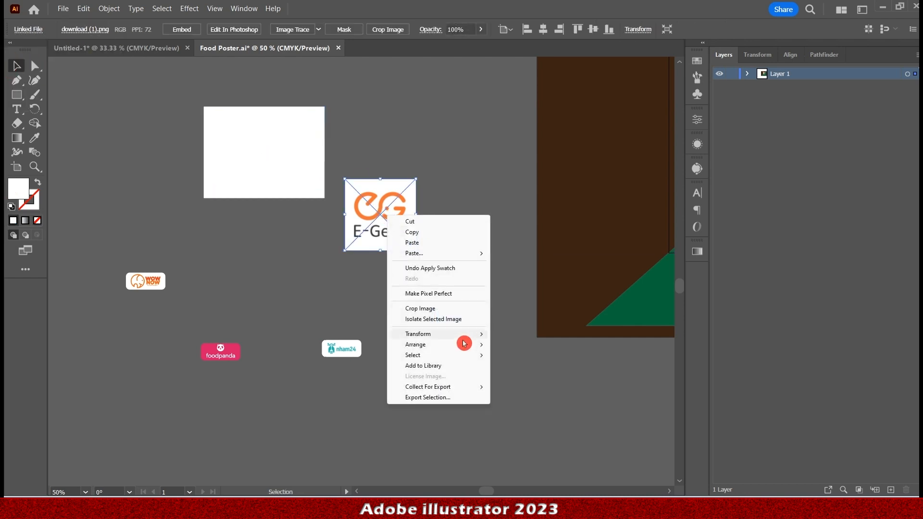
mouse_move(452, 346)
click(527, 347)
drag(391, 211, 278, 146)
drag(200, 97, 338, 237)
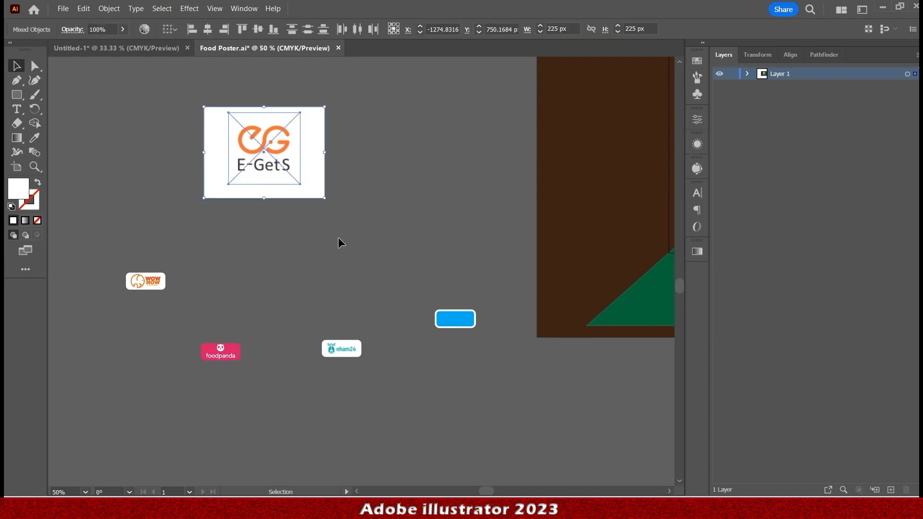
key(ctrl+g)
Shrink the E-GetS group to about 72 px wide, placed near the last blue rounded rectangle
drag(323, 197, 469, 286)
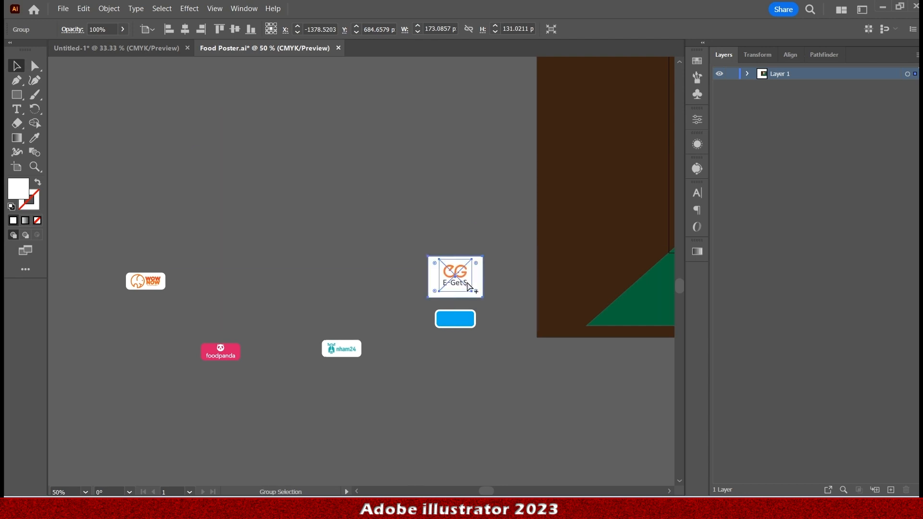
scroll(471, 288, up, 2)
drag(489, 315, 430, 267)
scroll(426, 260, up, 2)
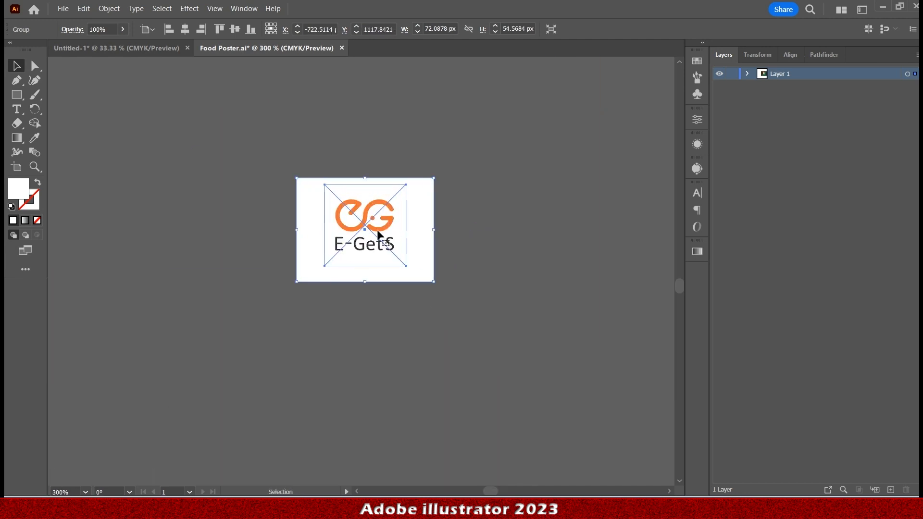
Isolate the E-GetS group, widen its white rectangle on both sides to about 175 px and leave isolation mode
double_click(310, 216)
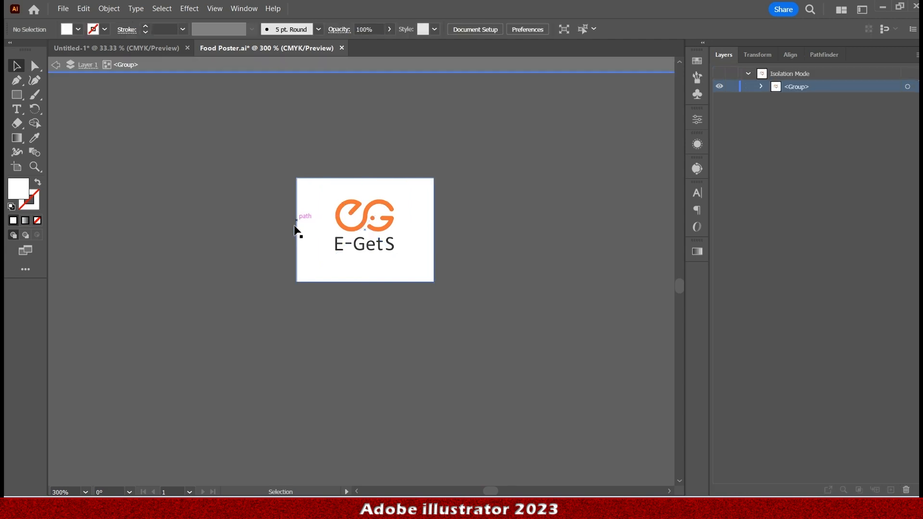
click(301, 228)
drag(296, 232, 236, 230)
drag(432, 230, 568, 229)
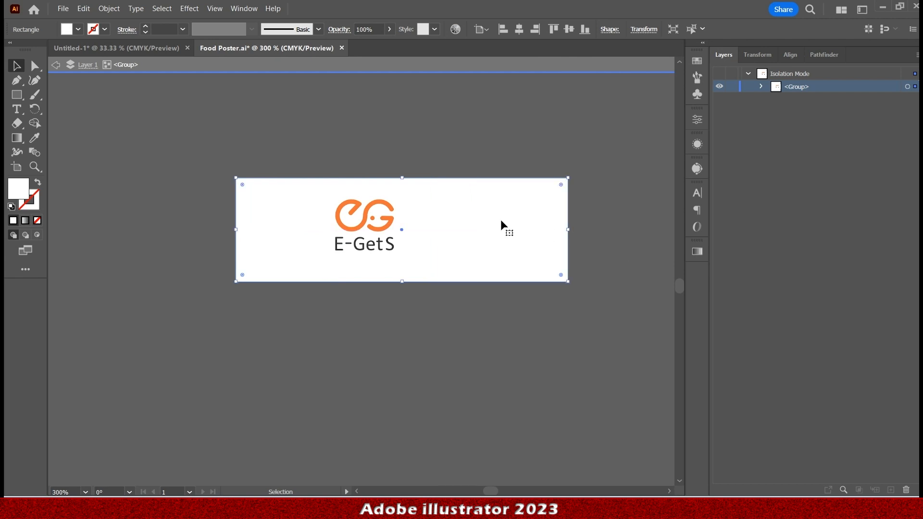
click(67, 71)
click(56, 65)
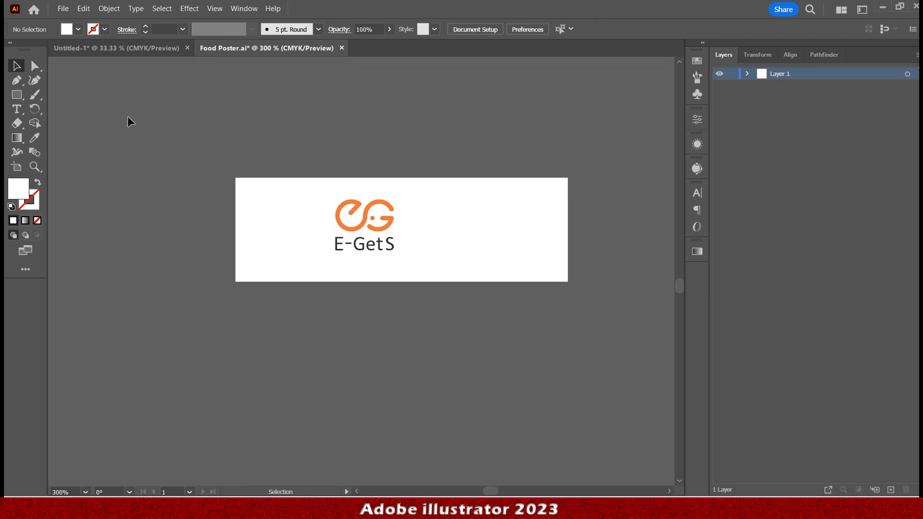
Move the last blue rounded rectangle over the E-GetS logo and bring it to the front
scroll(511, 323, down, 2)
alt+scroll(511, 323, down, 1)
drag(460, 432, 408, 218)
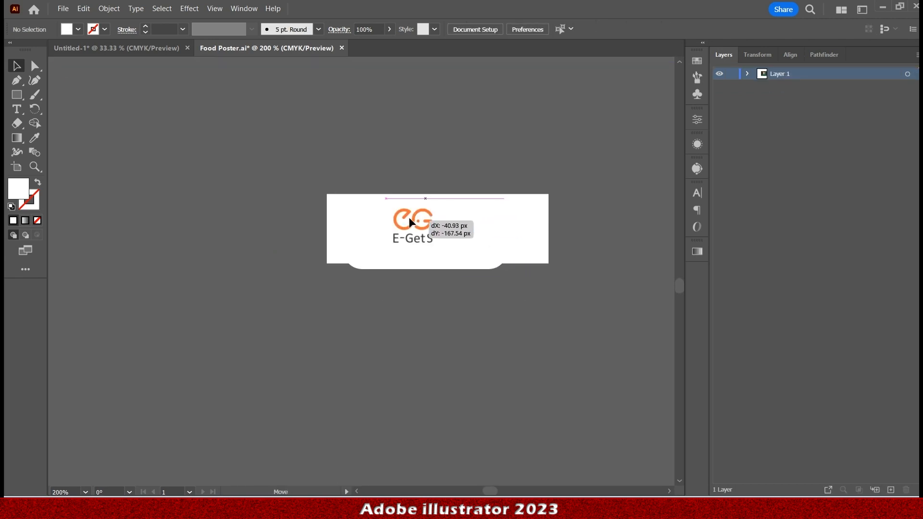
right_click(409, 217)
mouse_move(466, 445)
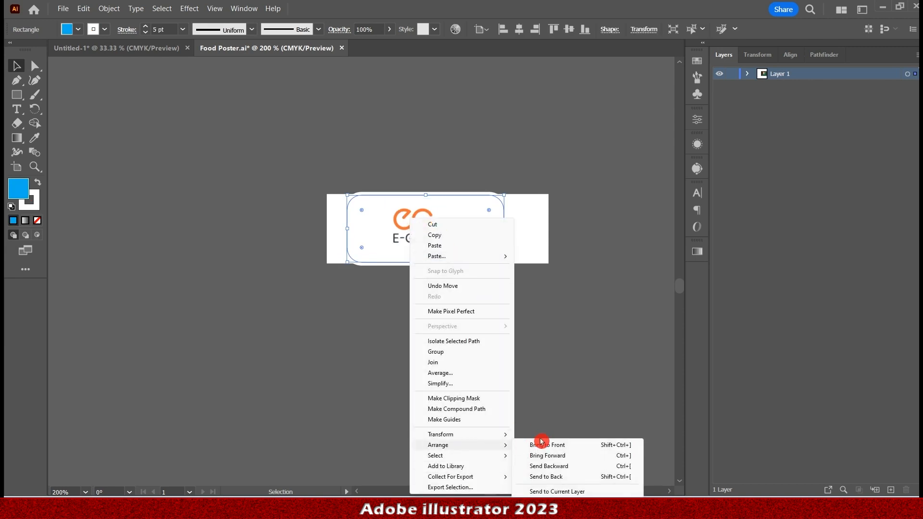
click(539, 441)
Remove the stroke from the blue rounded rectangle over the E-GetS logo and lower its opacity to 55%
click(105, 30)
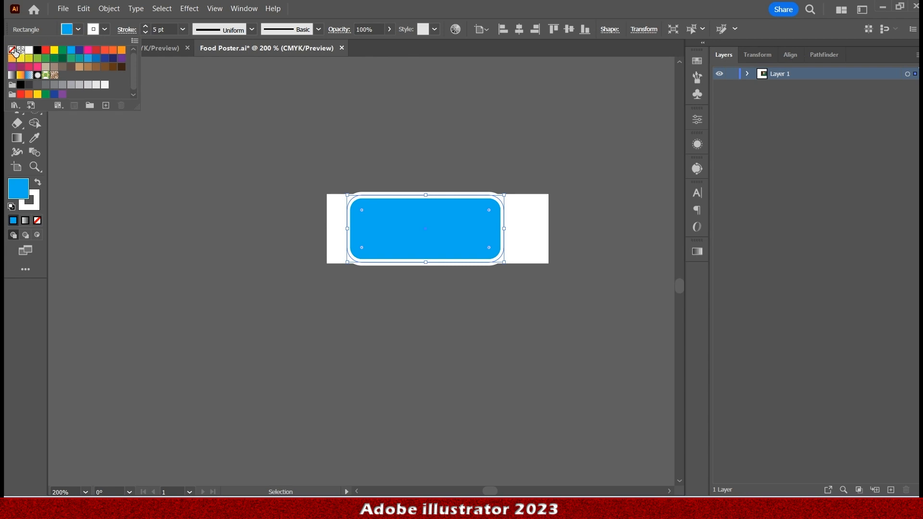
click(12, 50)
click(390, 34)
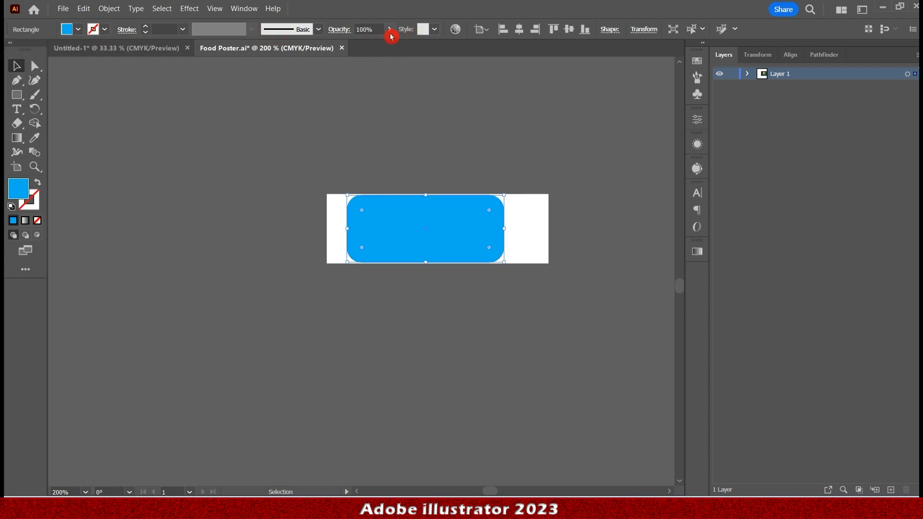
click(387, 32)
drag(369, 50, 369, 48)
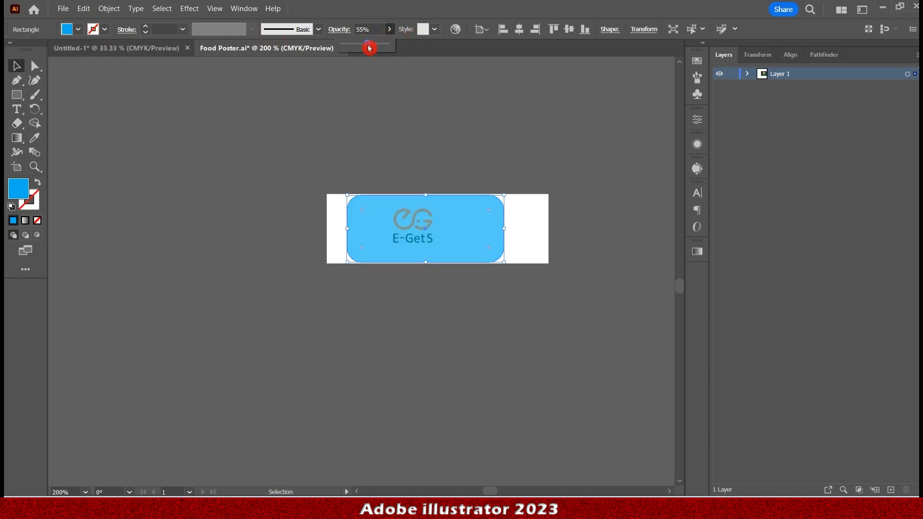
Centre the translucent rounded rectangle over the E-GetS logo and clip the logo group with it
click(15, 64)
drag(473, 240, 460, 225)
click(476, 143)
click(298, 178)
key(ctrl+a)
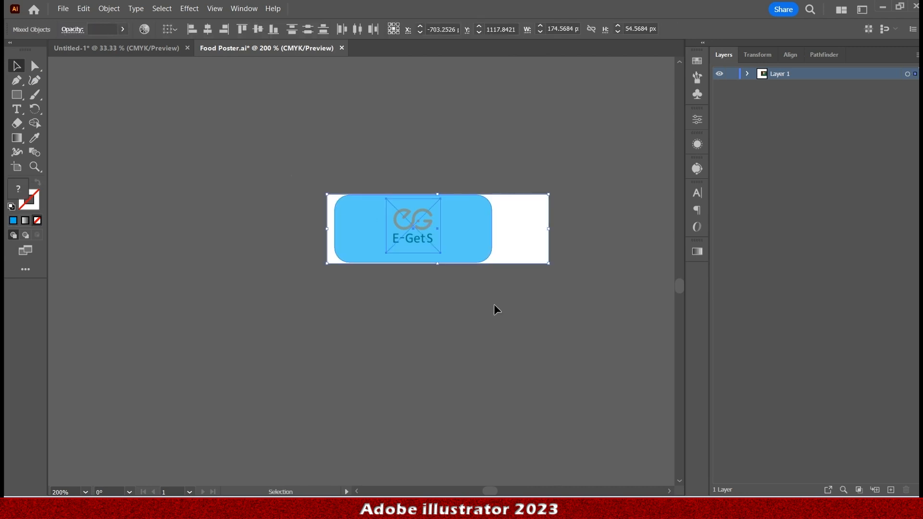
key(ctrl+7)
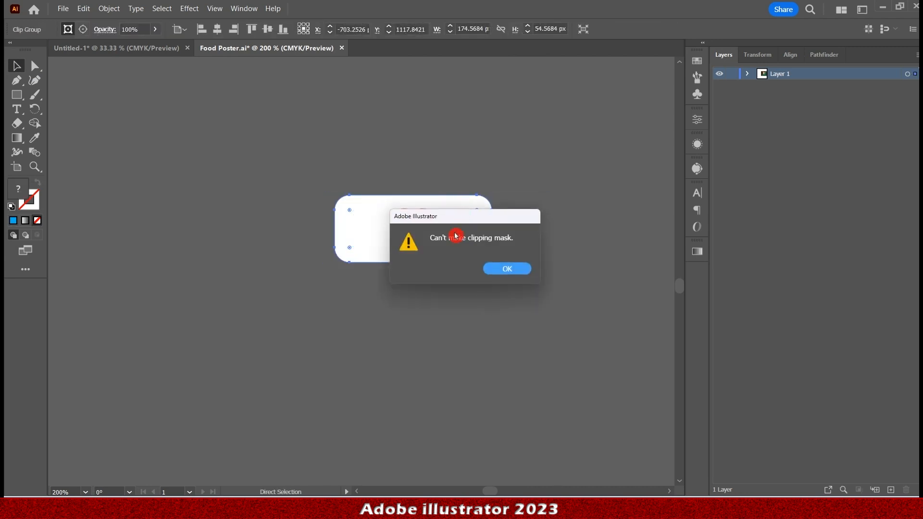
click(507, 268)
Bring the E-GetS logo closer to the others and line up nham24 beside the foodpanda logo with a small gap
scroll(486, 258, down, 1)
click(13, 66)
scroll(376, 245, down, 4)
drag(395, 242, 368, 312)
drag(252, 303, 232, 287)
scroll(291, 298, up, 5)
drag(518, 291, 388, 283)
key(shift+Right)
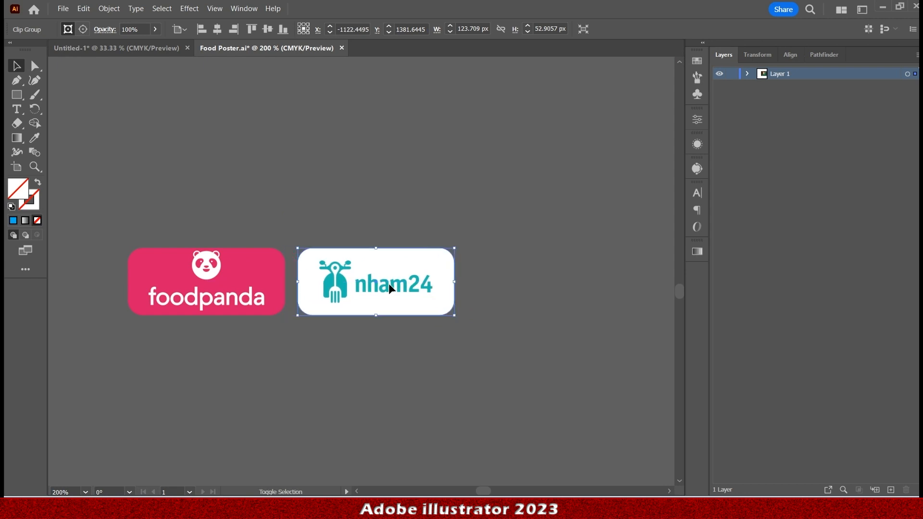
key(shift+Right)
click(411, 221)
Line up the E-GetS logo beside the nham24 logo, leaving the same small gap
scroll(412, 221, down, 3)
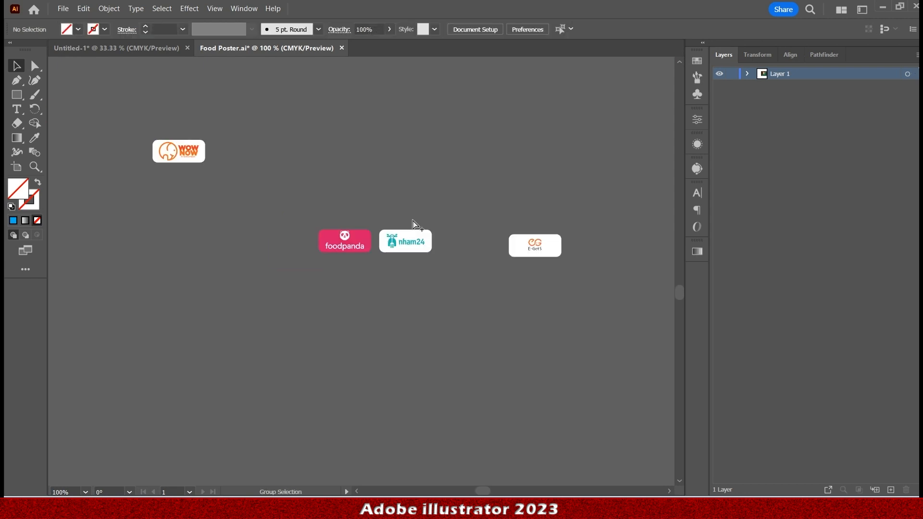
drag(484, 240, 451, 244)
key(shift+Right)
key(shift+Right)
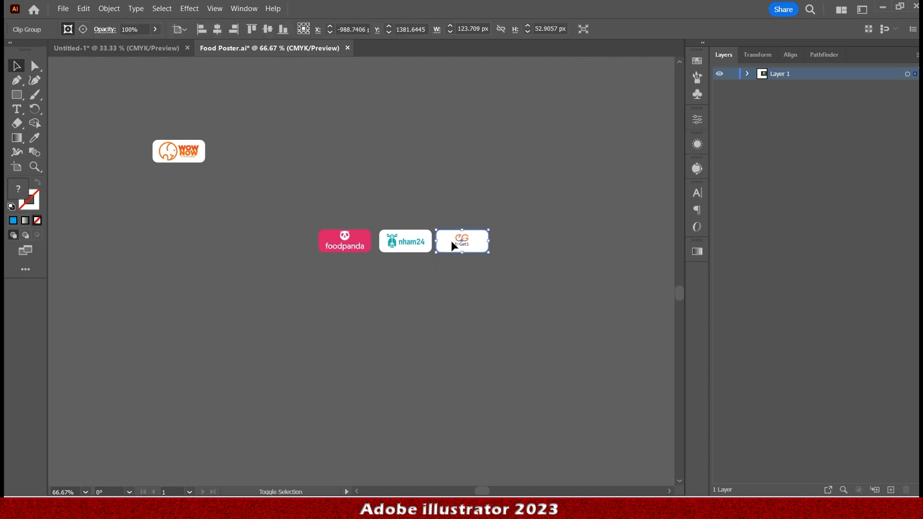
Place the WOW NOW logo beside the E-GetS logo in the same row, leaving the same small gap
click(471, 218)
drag(190, 158, 530, 248)
key(shift+Right)
key(shift+Right)
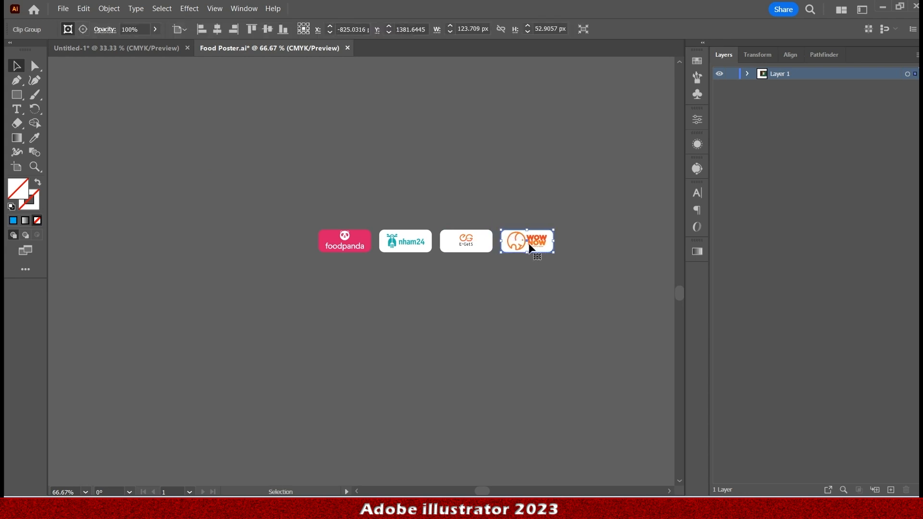
click(527, 211)
Move the row of four delivery-app logos onto the poster's green area, below the white line with the asterisk
drag(284, 214, 683, 240)
scroll(549, 298, down, 4)
key(space)
drag(521, 208, 329, 231)
drag(340, 312, 499, 270)
scroll(497, 270, up, 4)
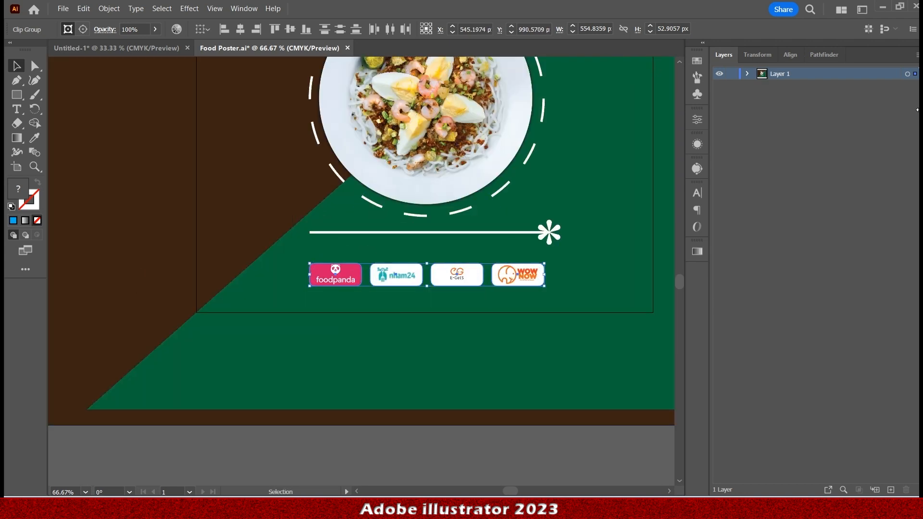
Group the four delivery-app logos and centre the group horizontally on the artboard
key(ctrl+g)
click(218, 32)
scroll(540, 323, down, 2)
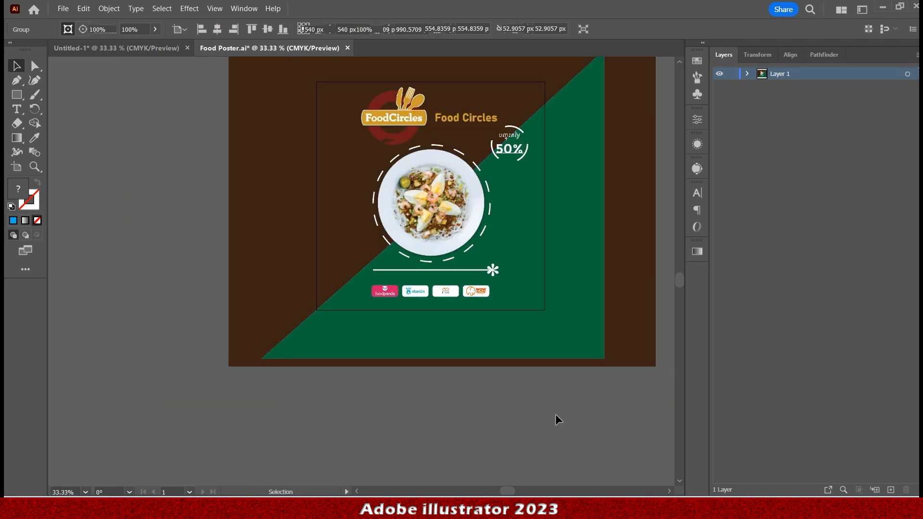
click(555, 415)
scroll(433, 245, up, 5)
scroll(431, 244, down, 3)
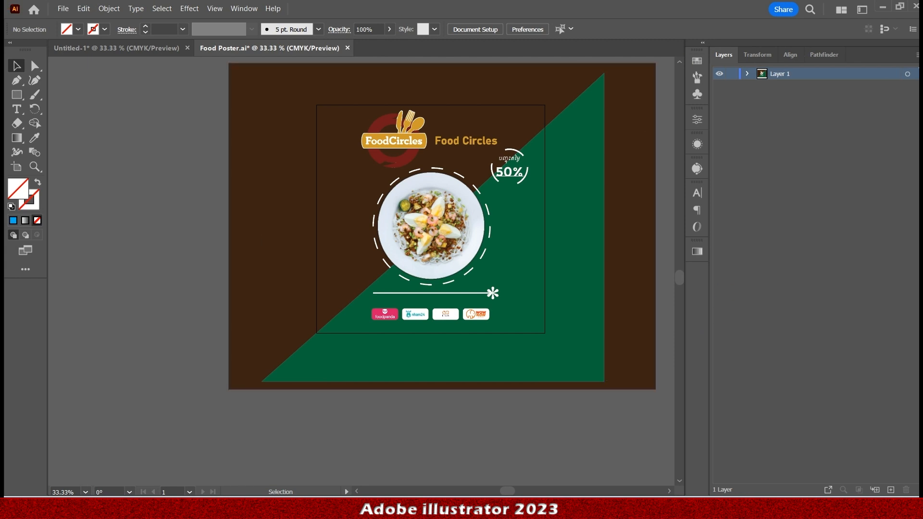
Save the Food Poster document
click(63, 9)
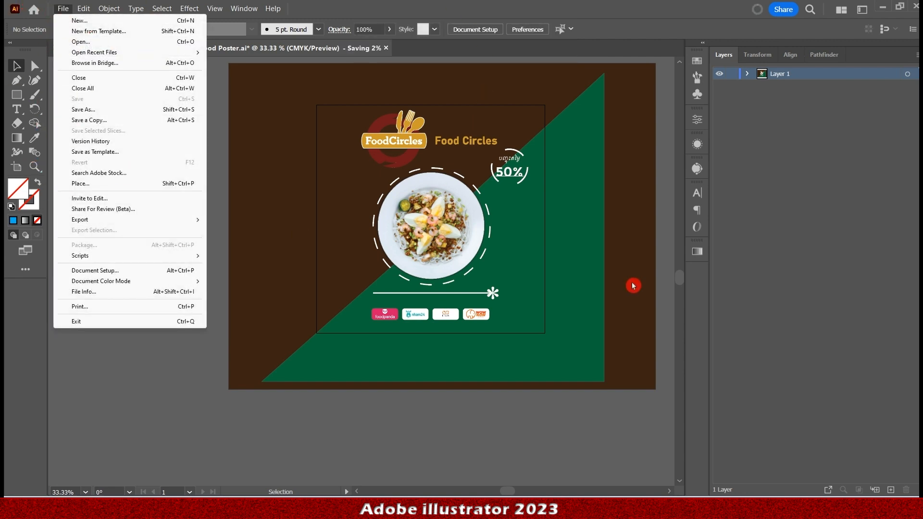
click(250, 374)
Export the poster as Food Poster.jpg in JPEG format to the Lesson 11 Food Poster folder, using the artboards
click(65, 9)
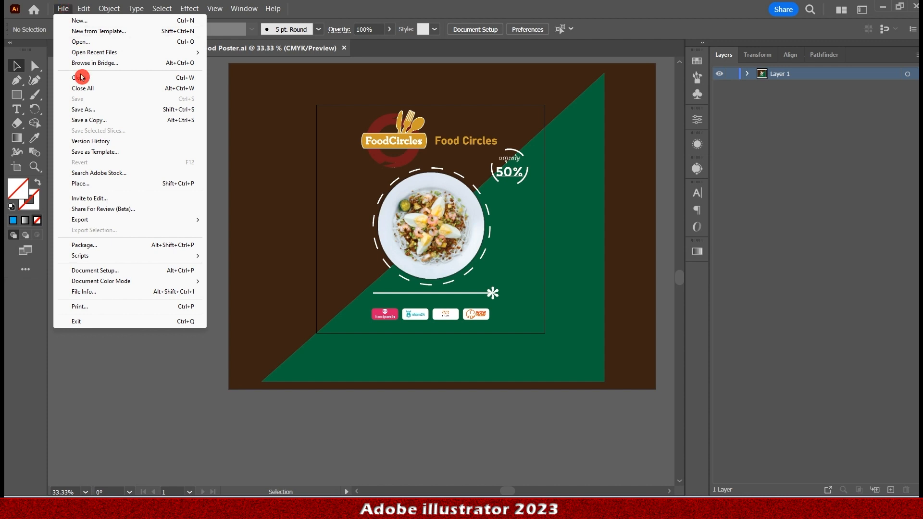
mouse_move(164, 220)
click(281, 230)
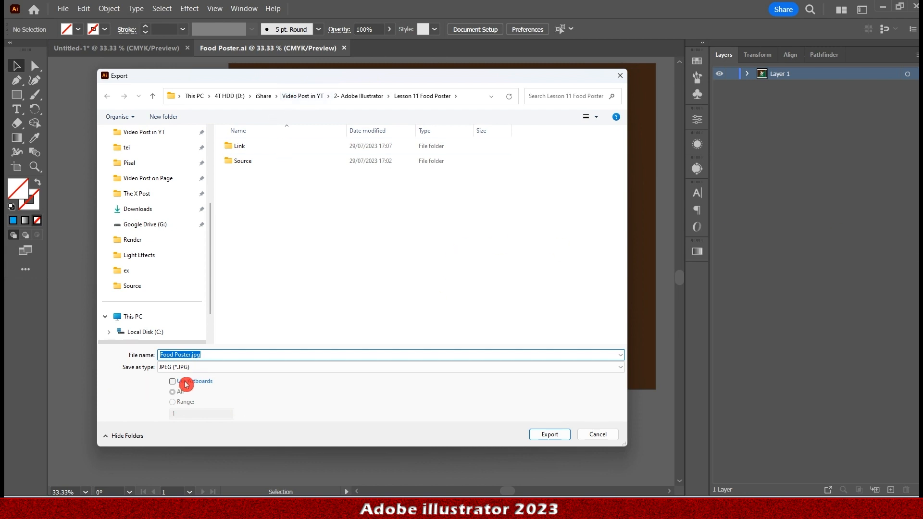
click(172, 383)
click(553, 434)
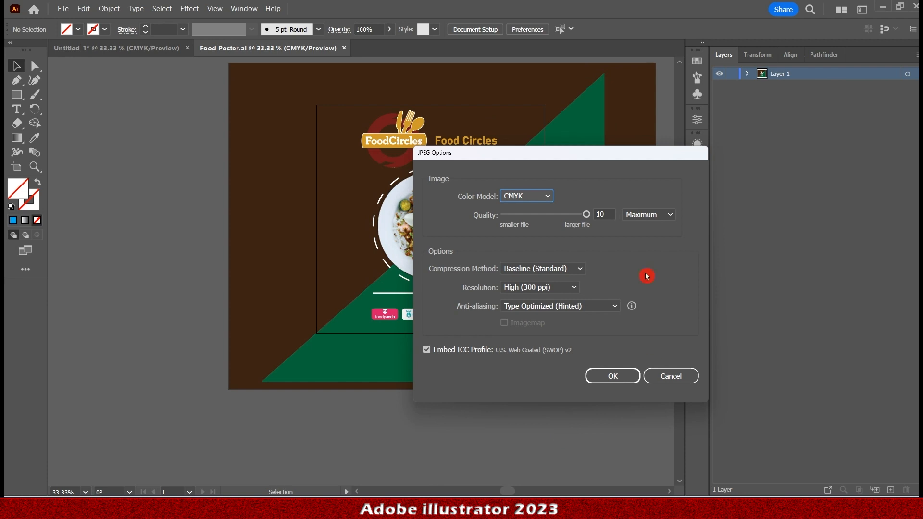
Complete the JPEG export with the CMYK color model, maximum quality 10 and high 300 ppi resolution
click(540, 197)
click(528, 208)
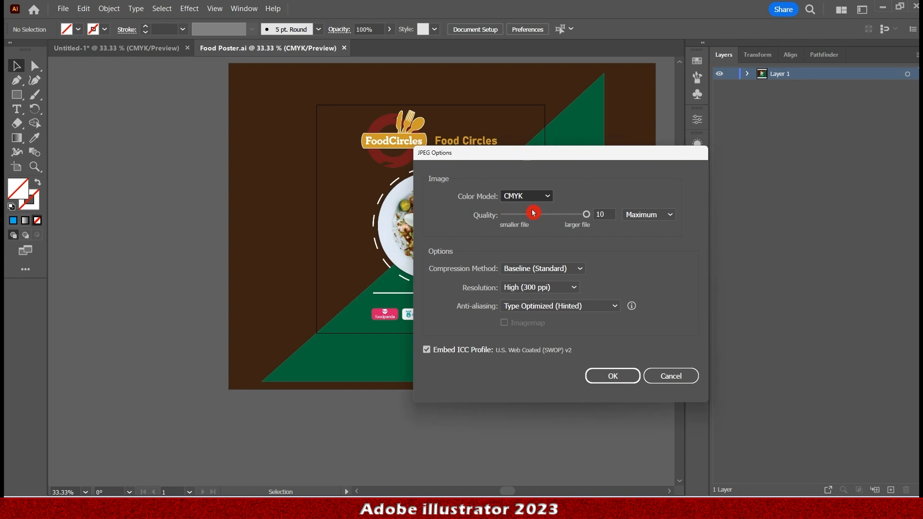
click(615, 376)
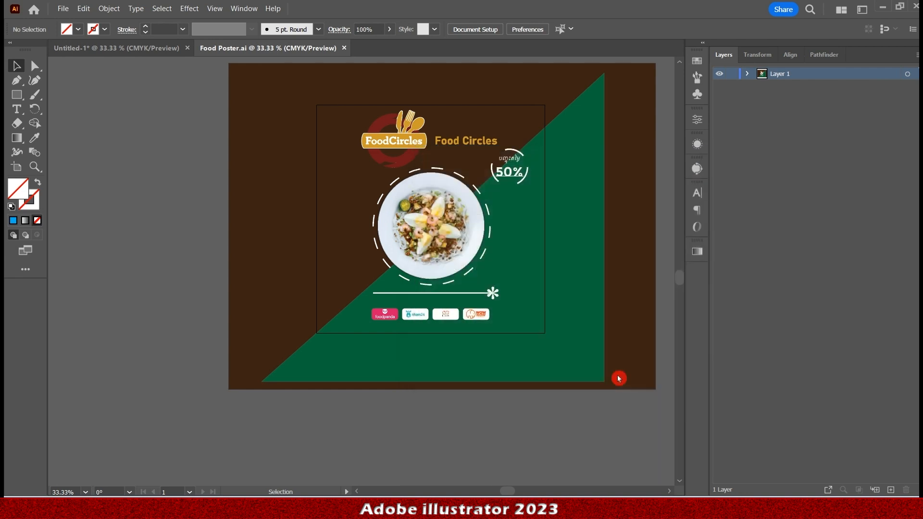